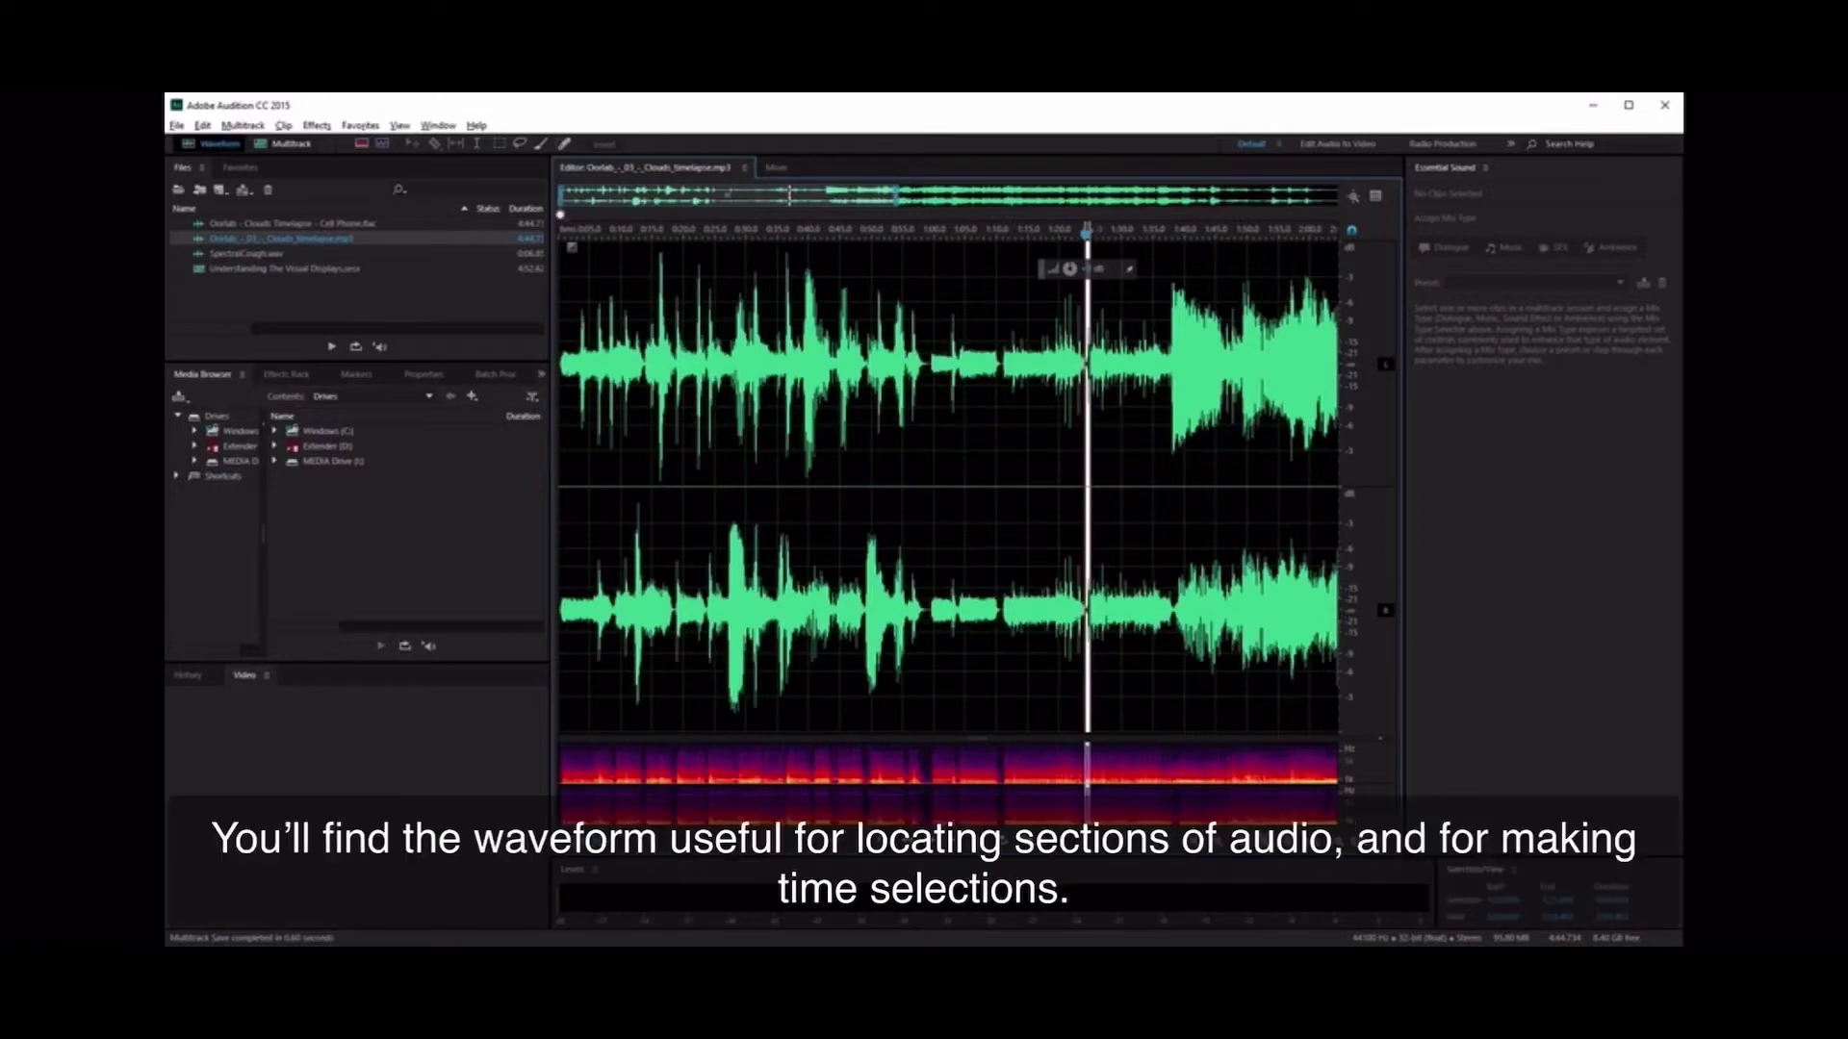
Narrow the waveform view to the section around the existing selection near 1:24 and play the selected audio
drag(561, 205, 754, 222)
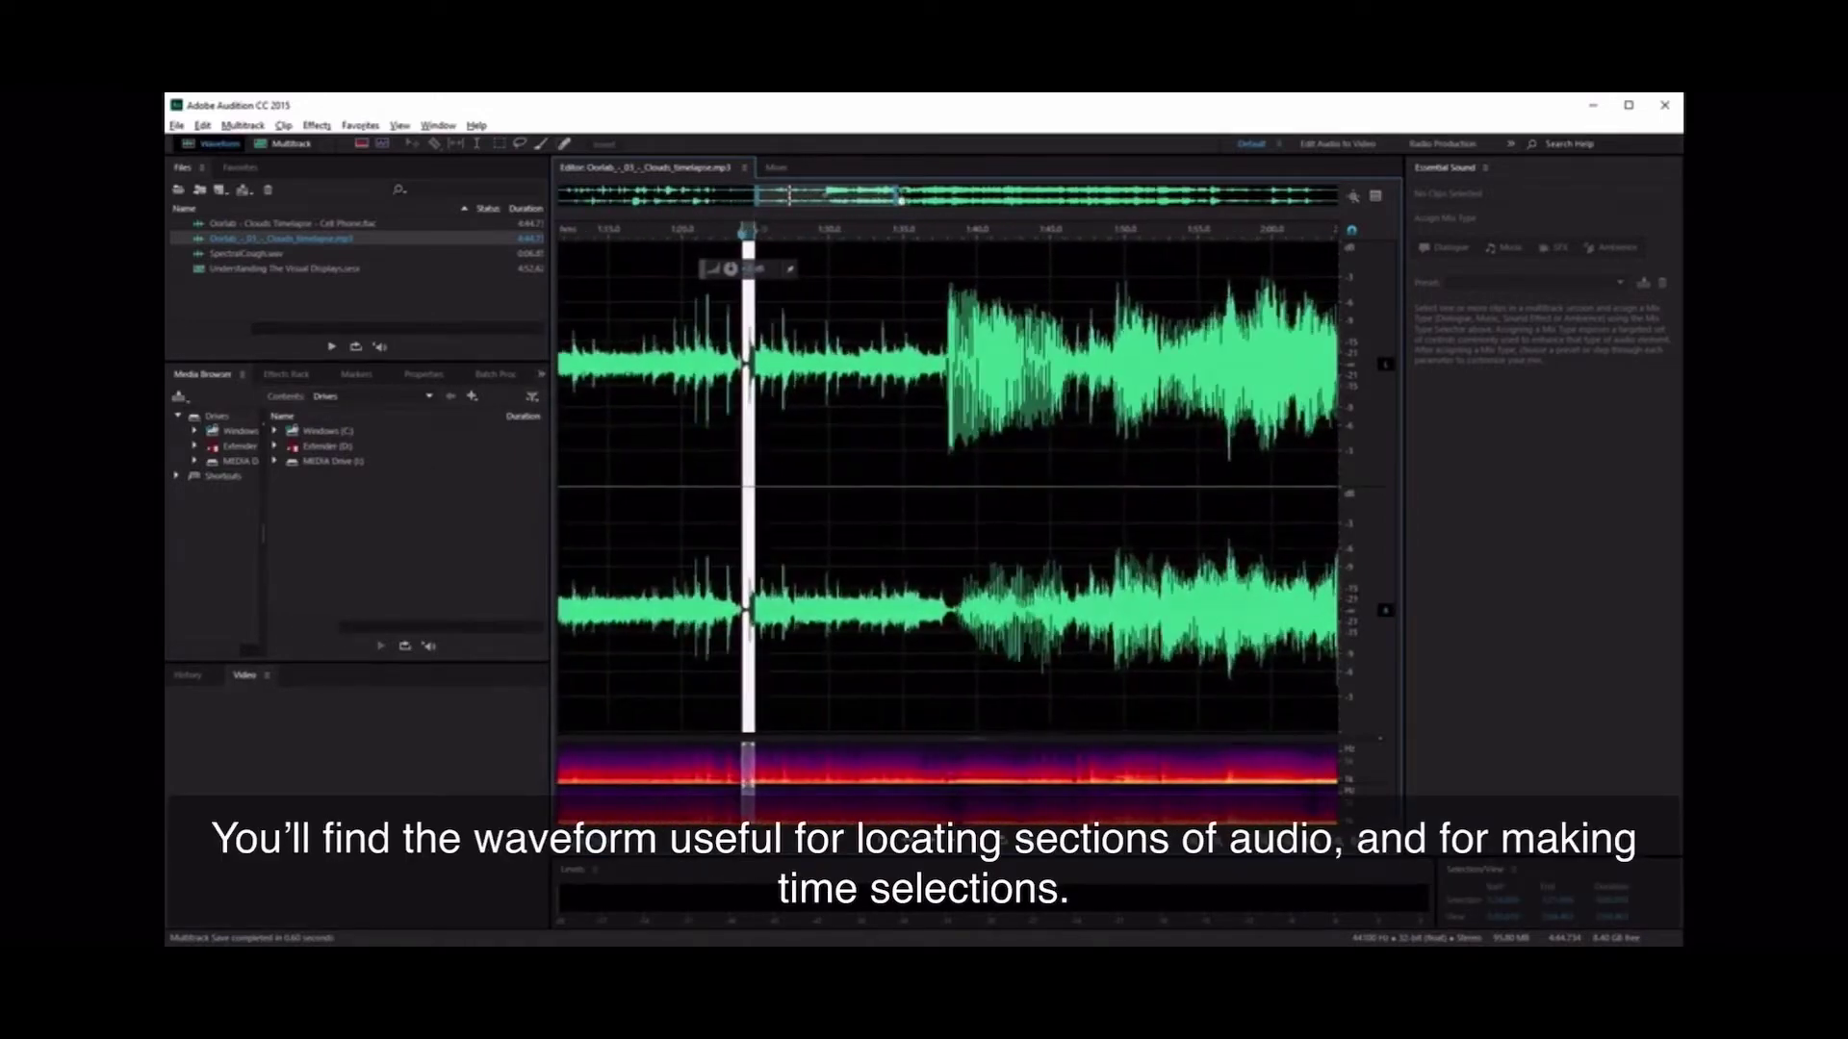
drag(903, 197, 804, 205)
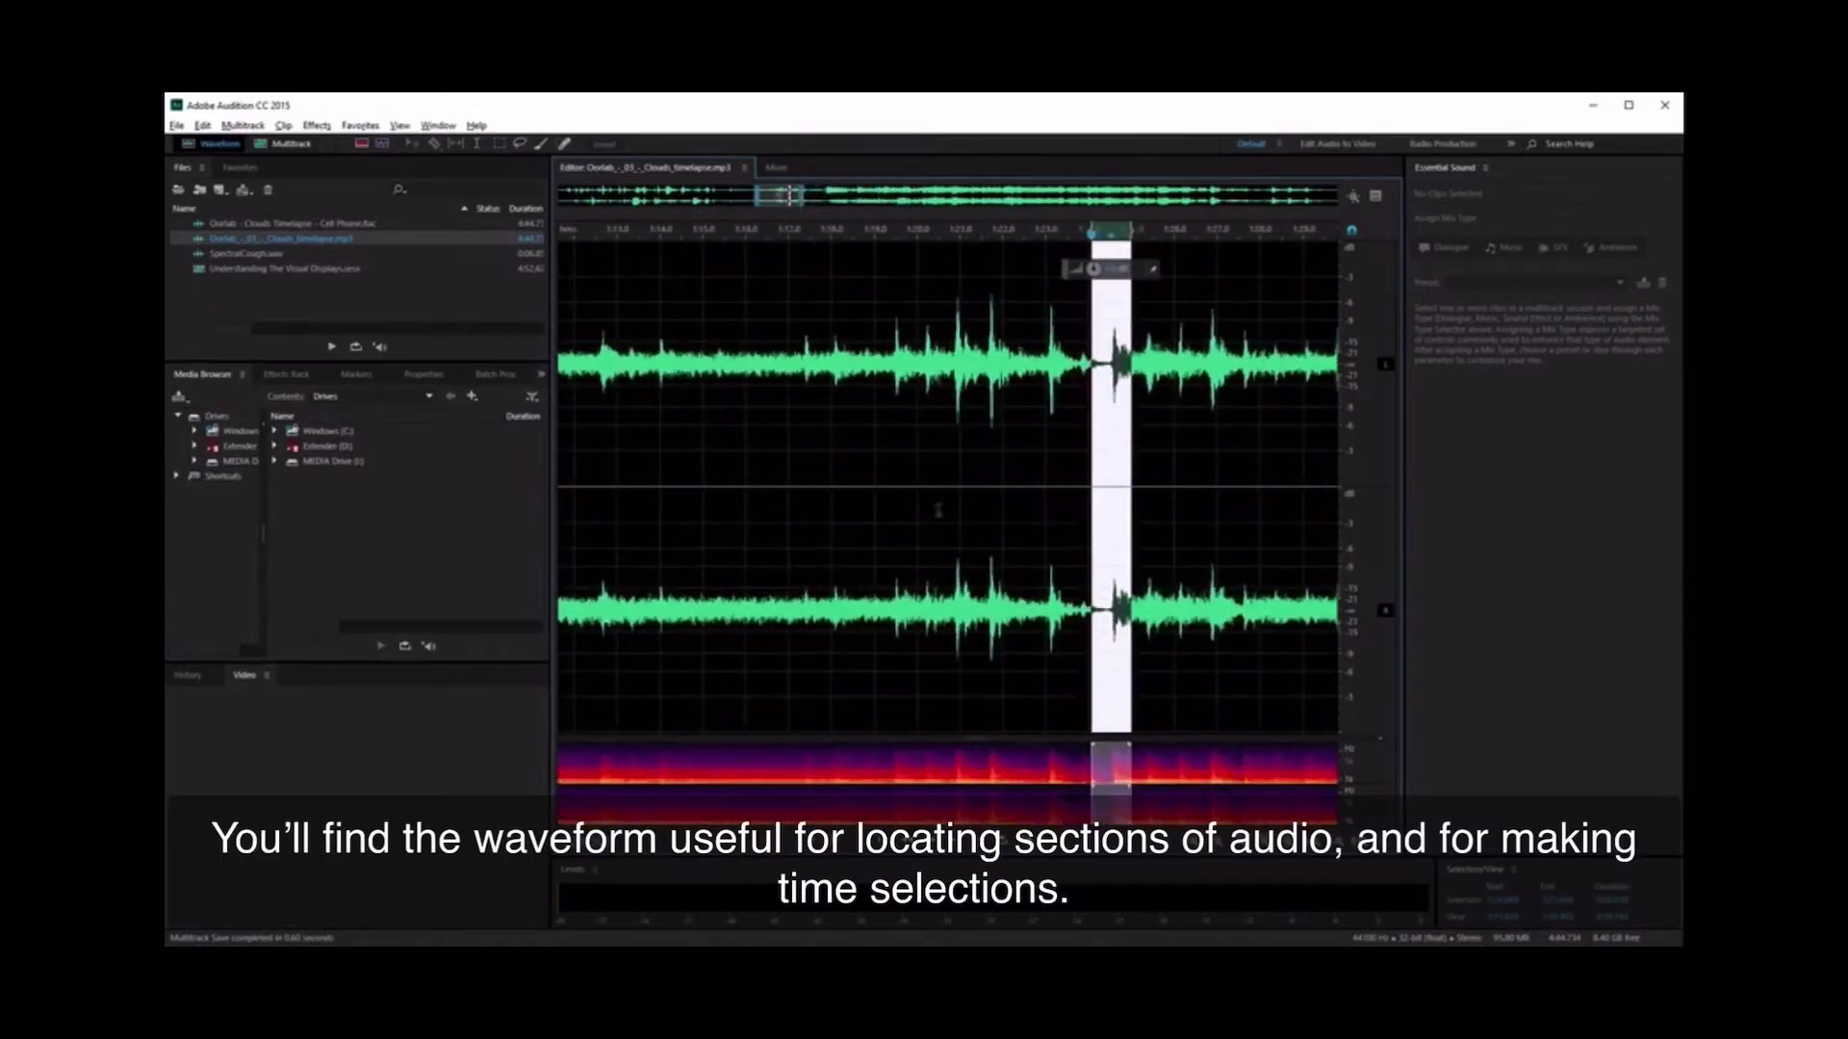
key(space)
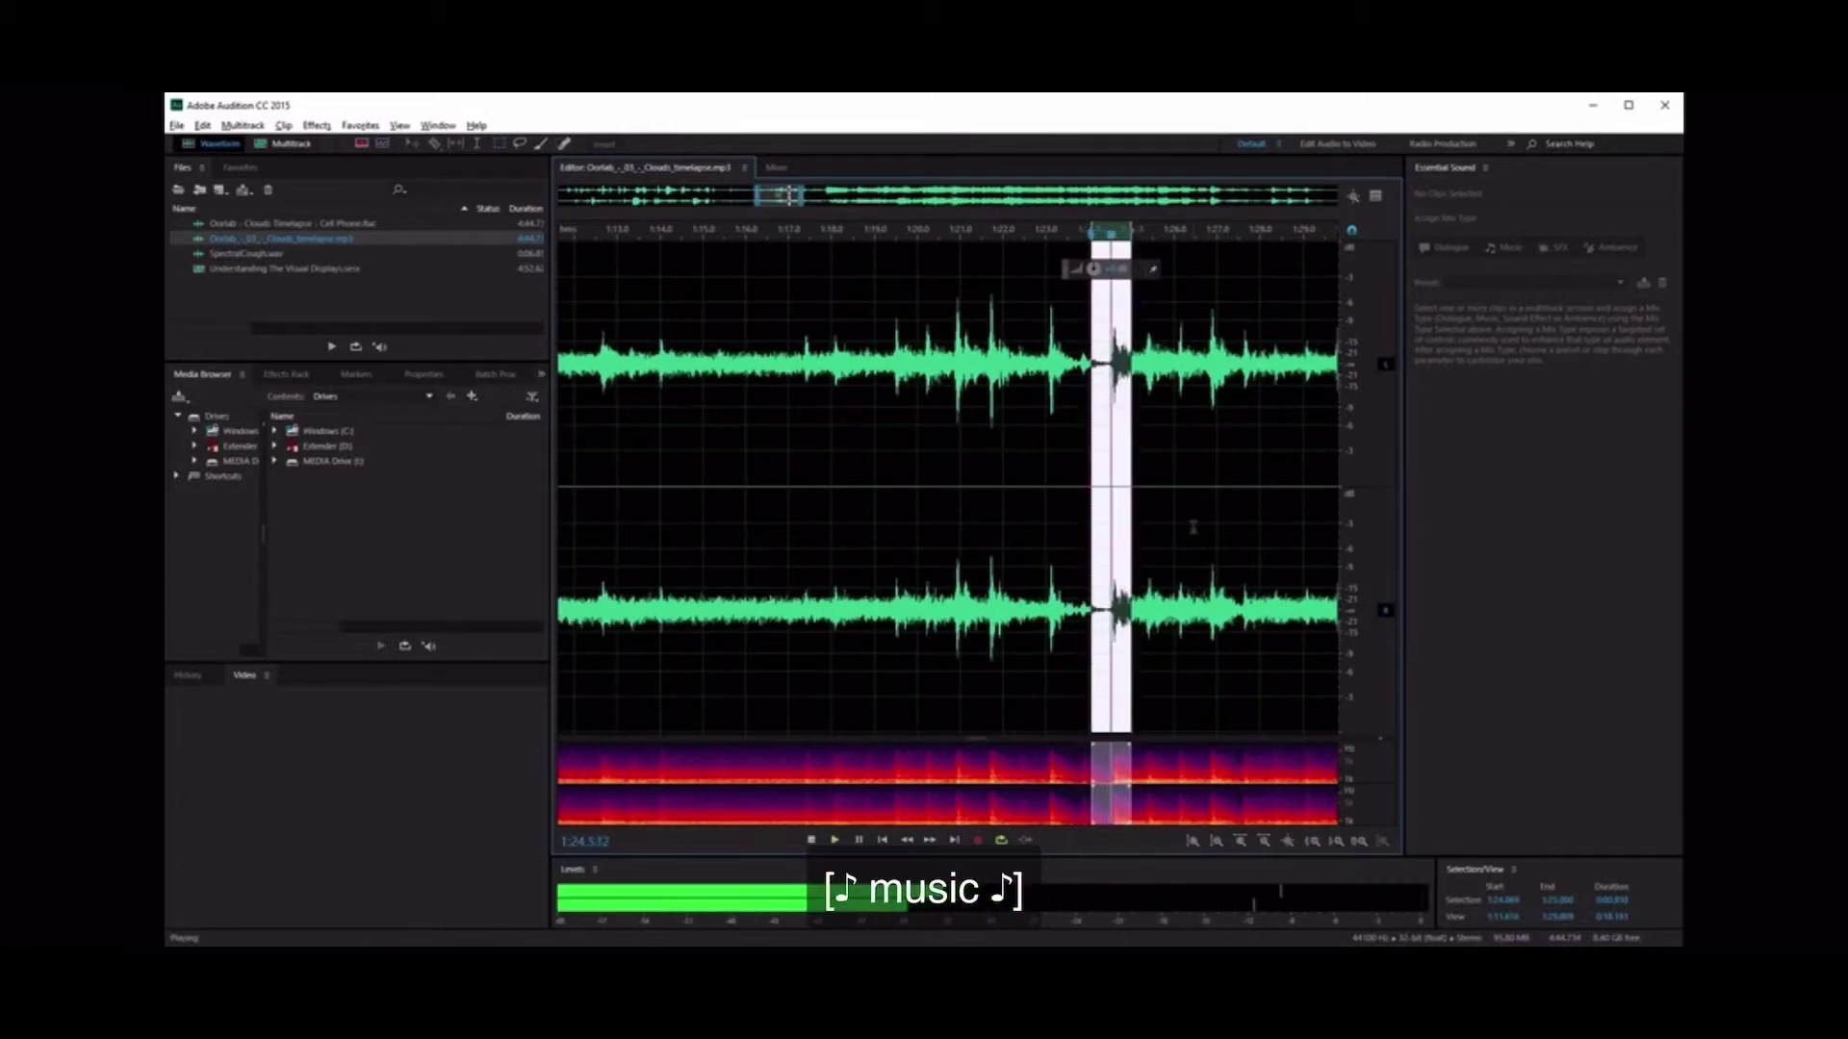
key(space)
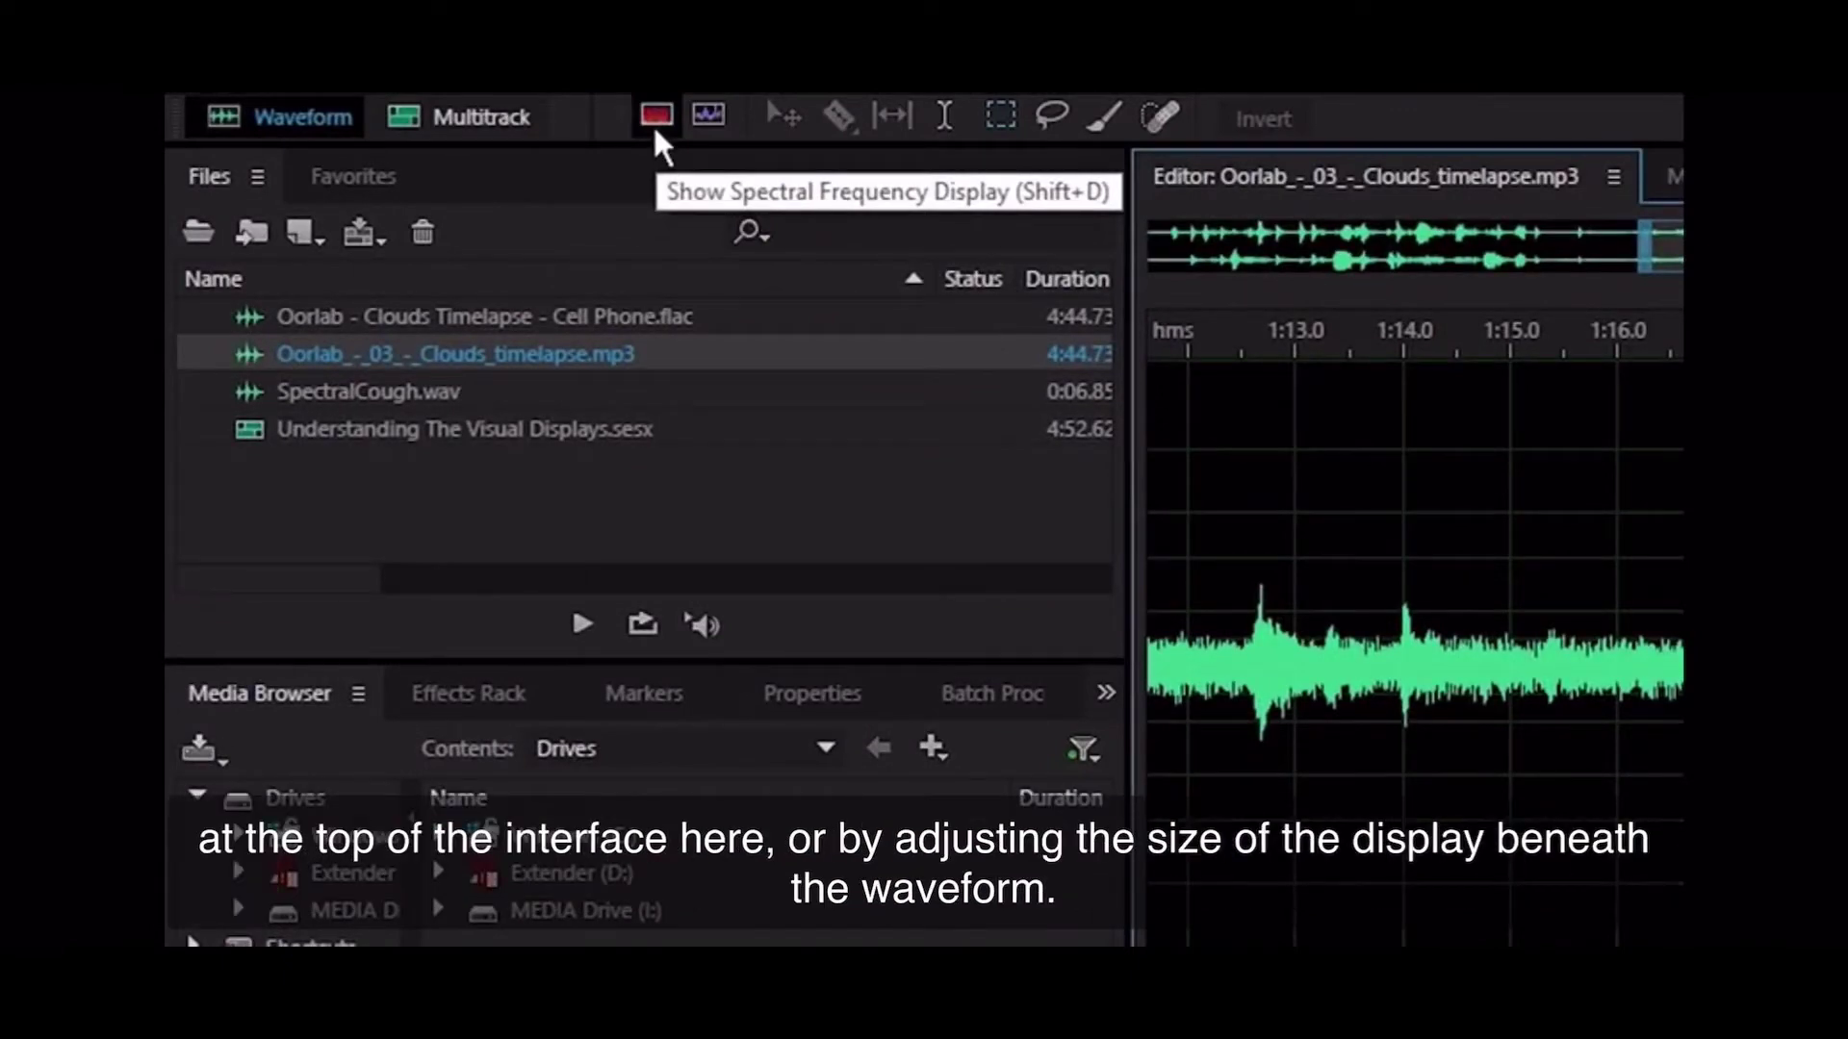
Show the Spectral Frequency Display and enlarge it beneath the waveform
click(654, 129)
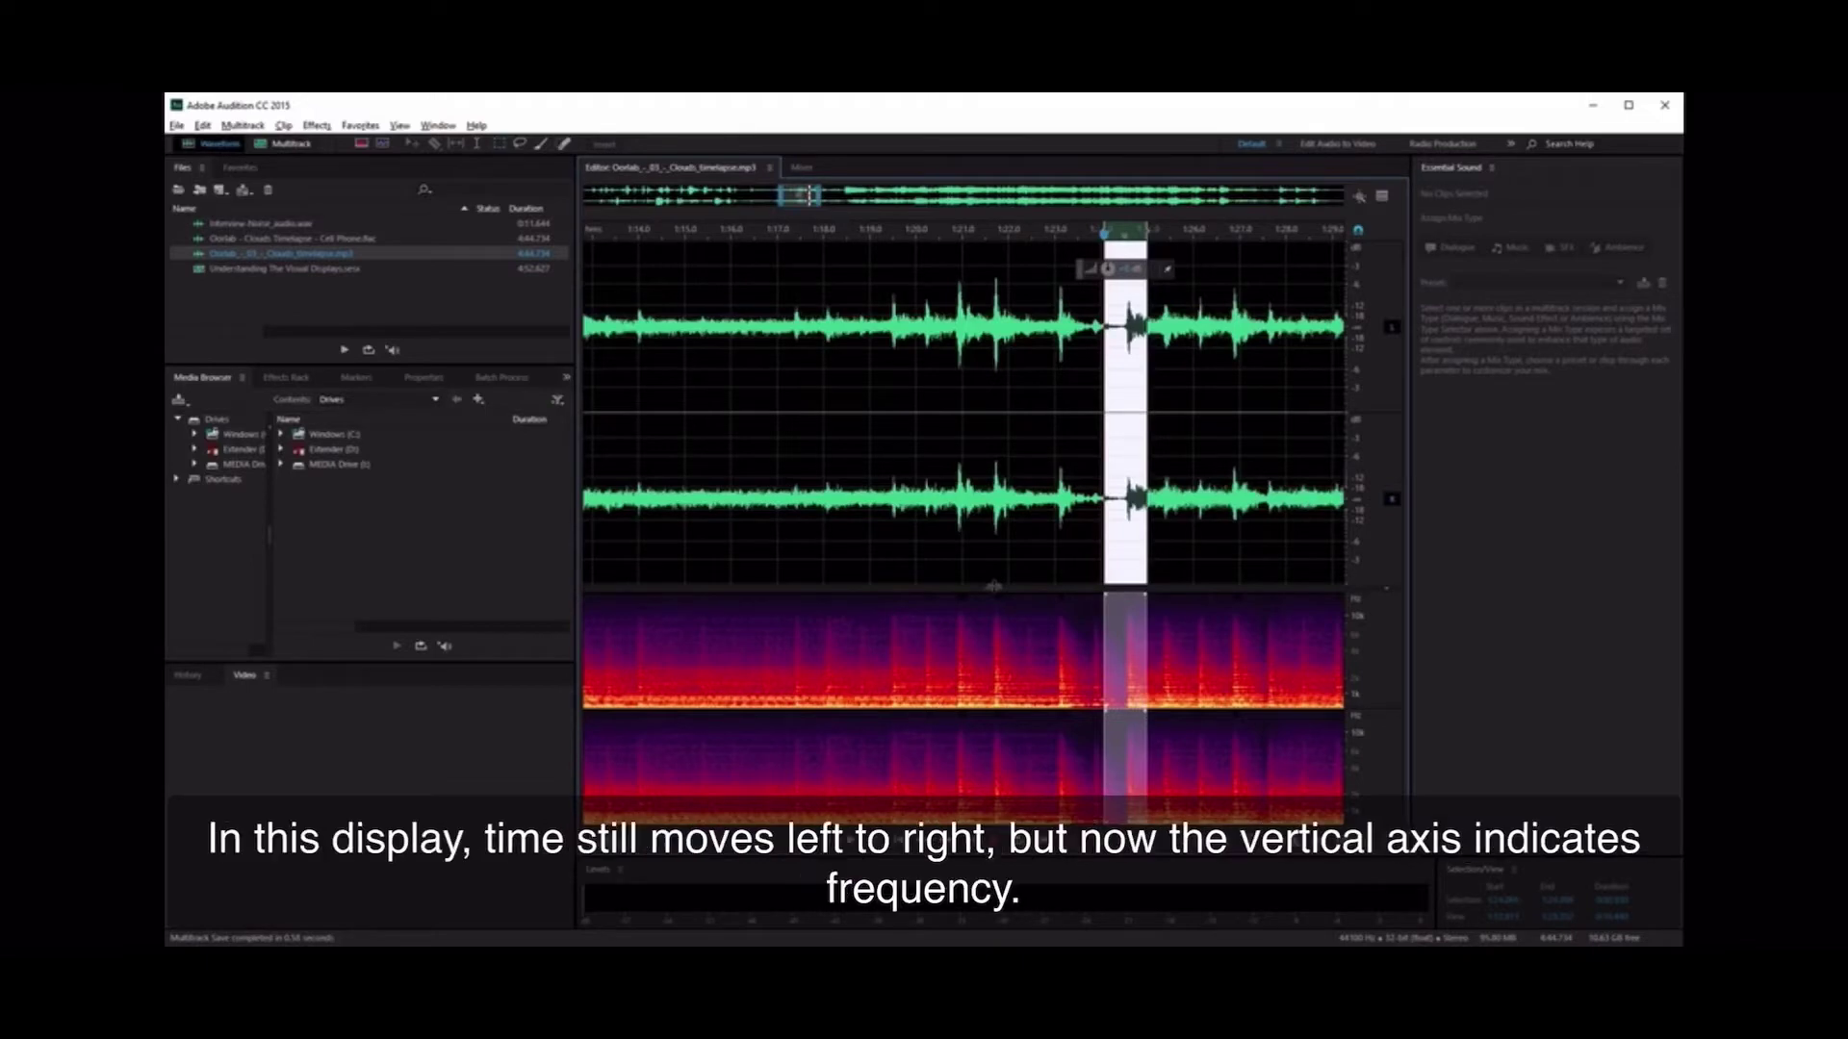
drag(993, 586, 993, 403)
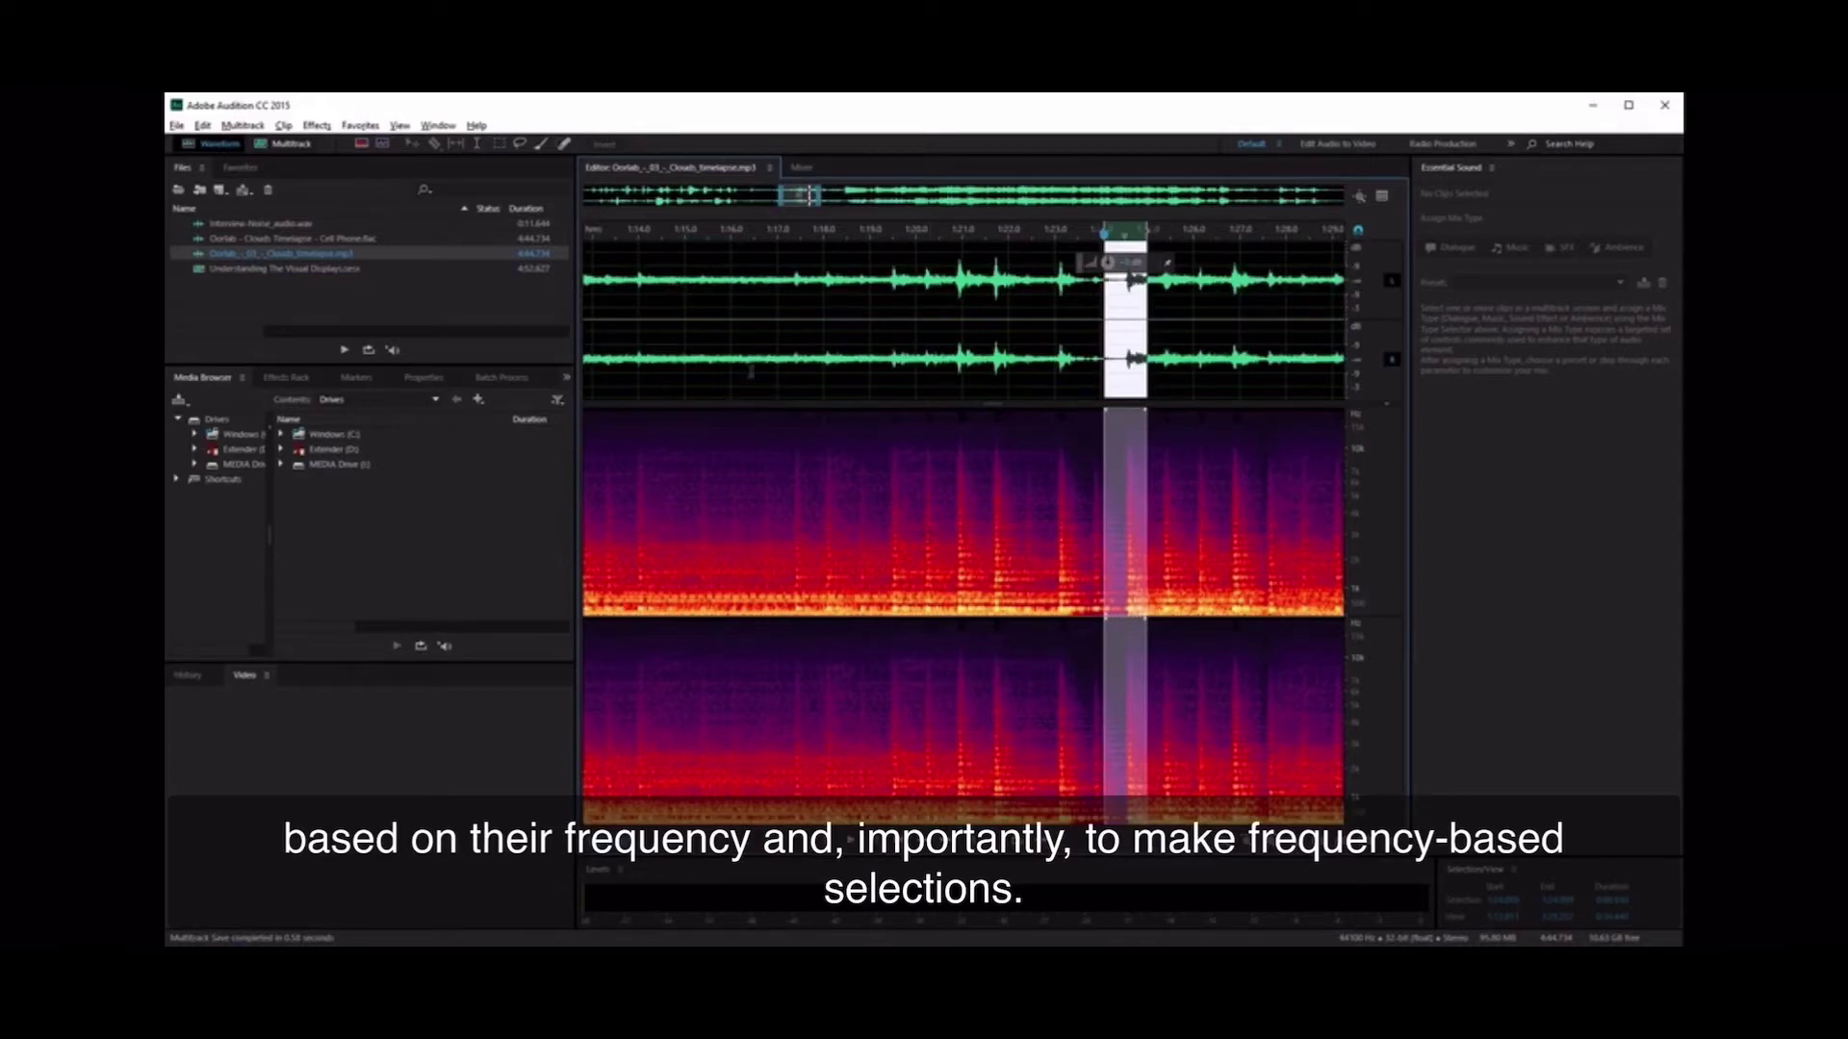
Listen from 1:15.0, select all frequencies from there to about 1:17.7, and raise the selection's amplitude by 12.9 dB
click(687, 306)
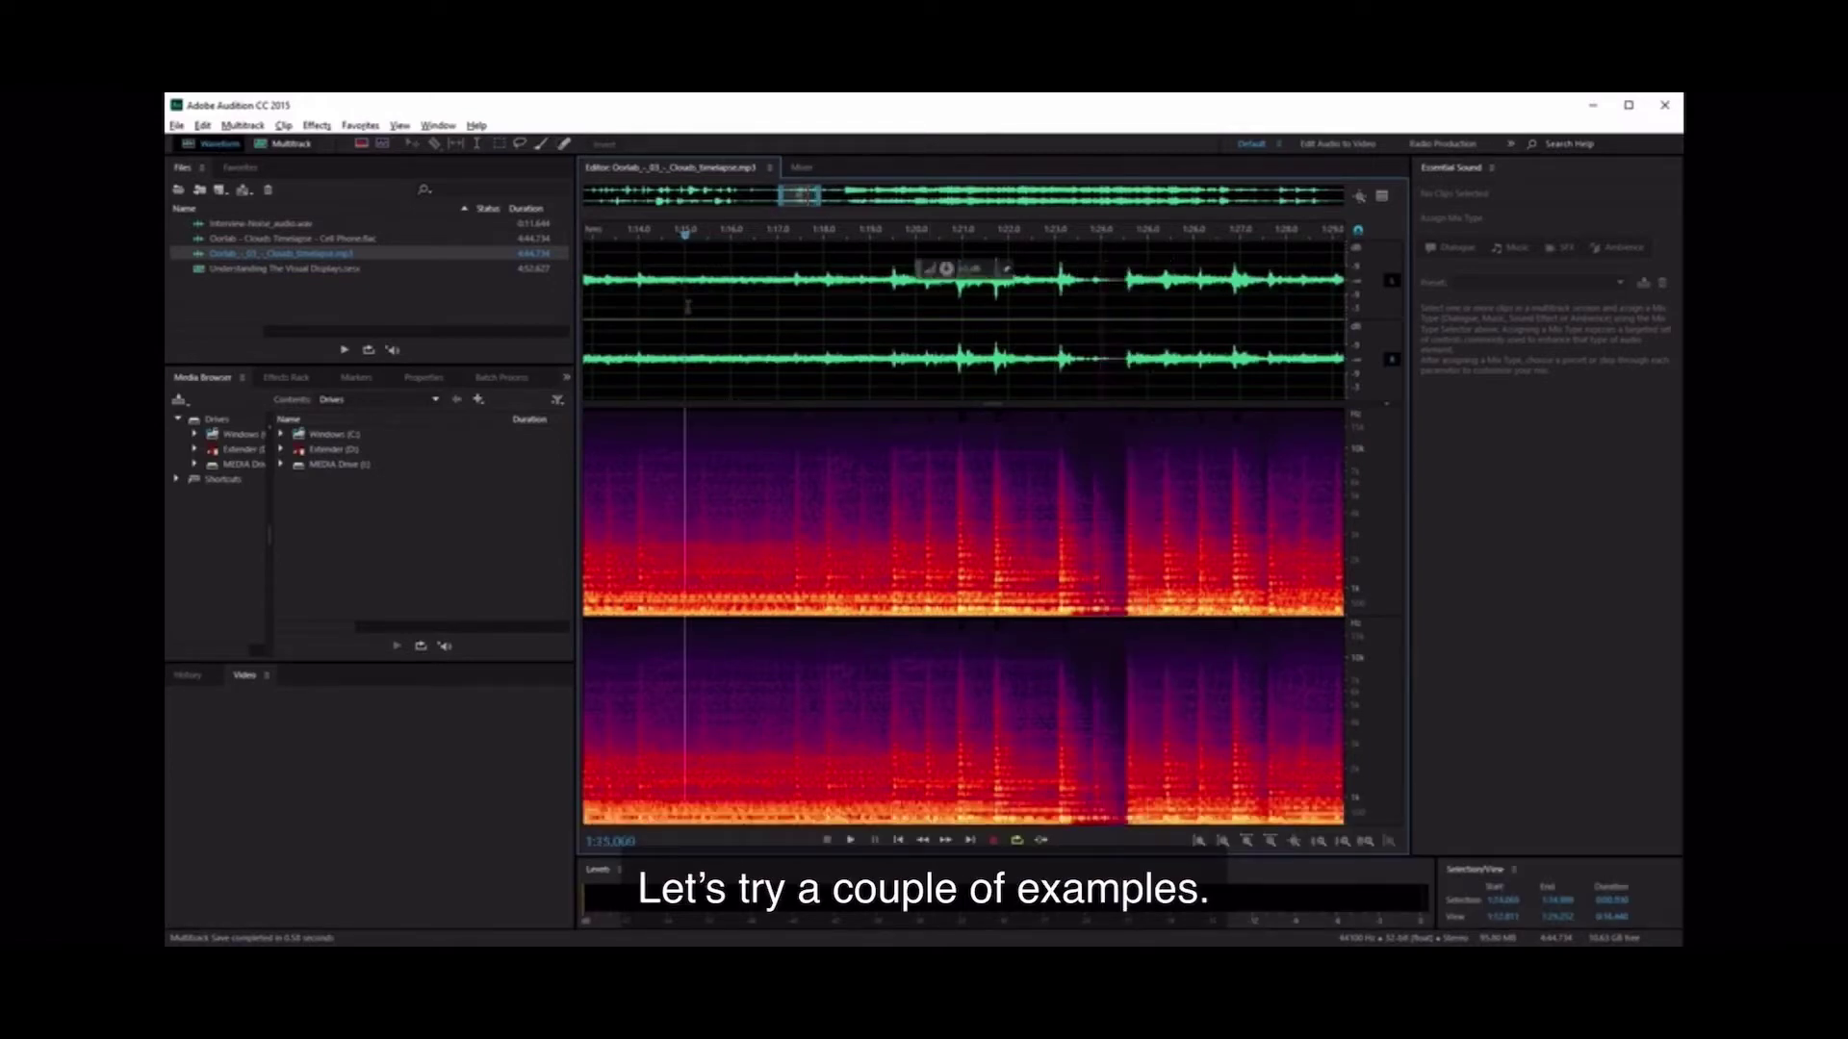
key(space)
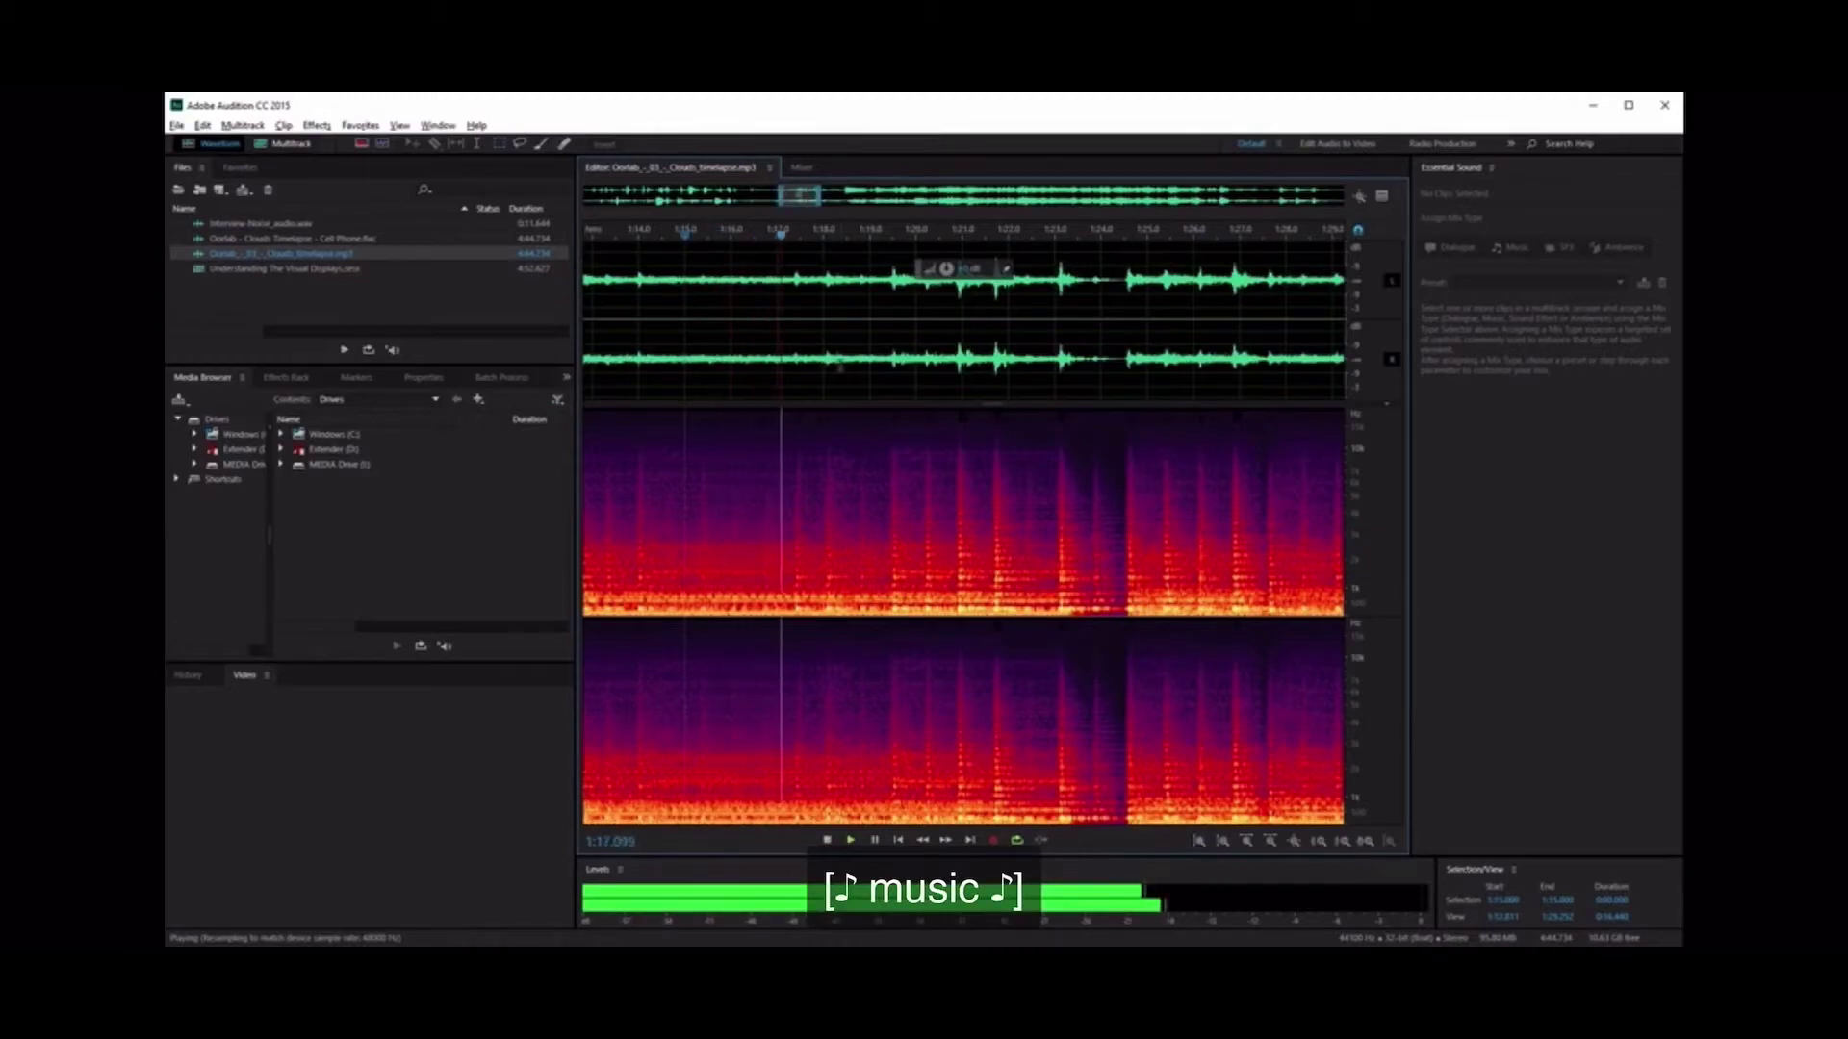
drag(685, 327, 800, 289)
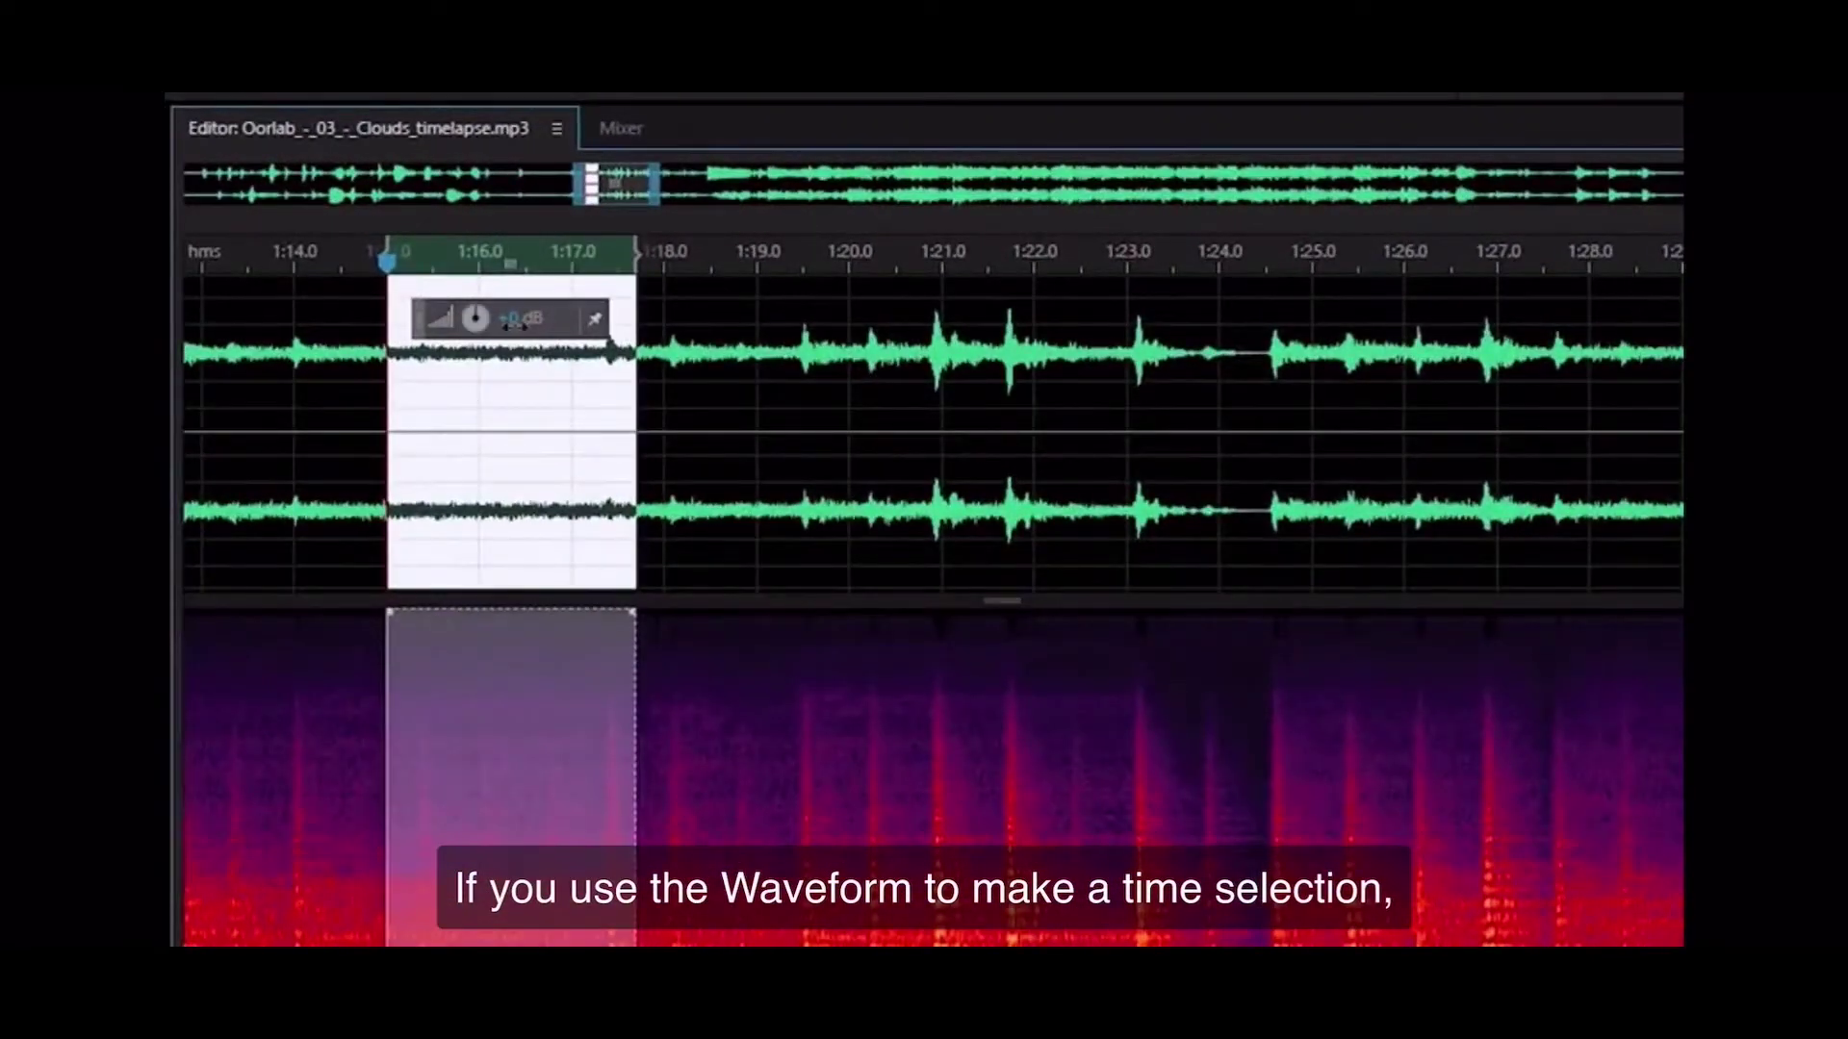
drag(475, 318, 591, 347)
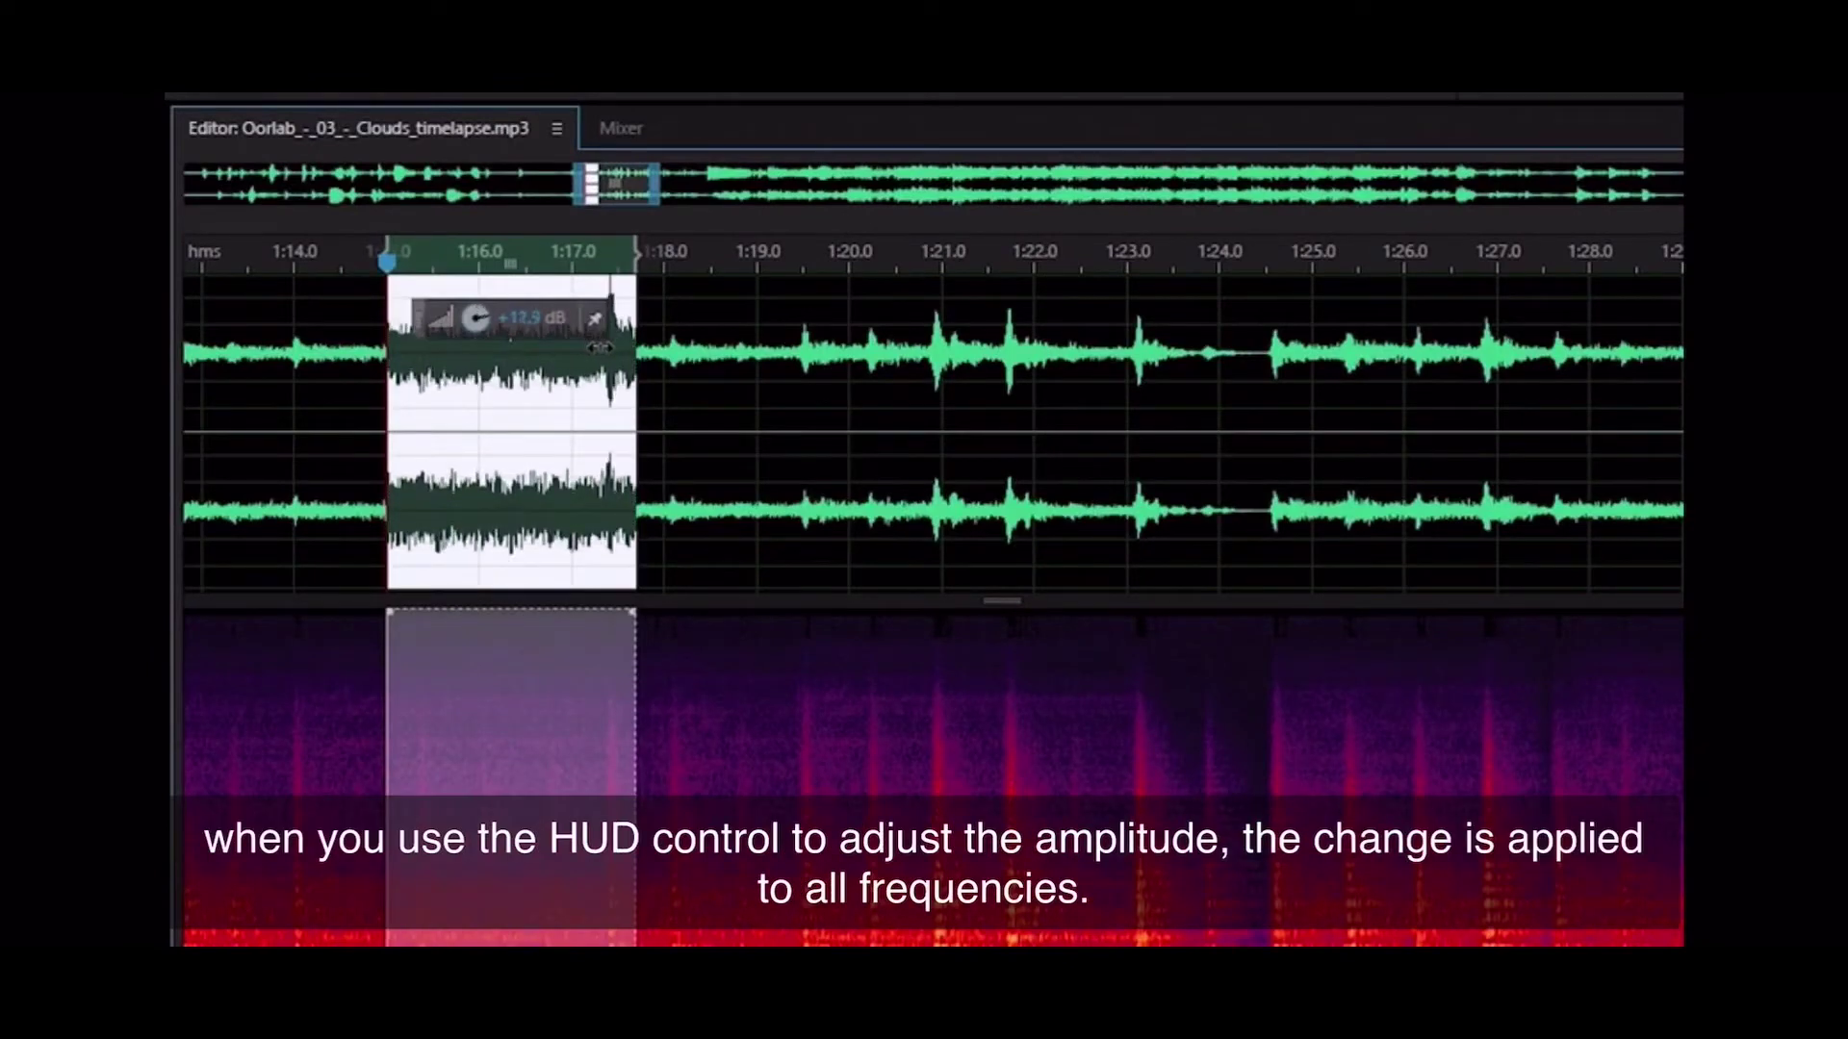
Play the audio from just before the boosted section through to its end to hear the amplitude change
click(429, 693)
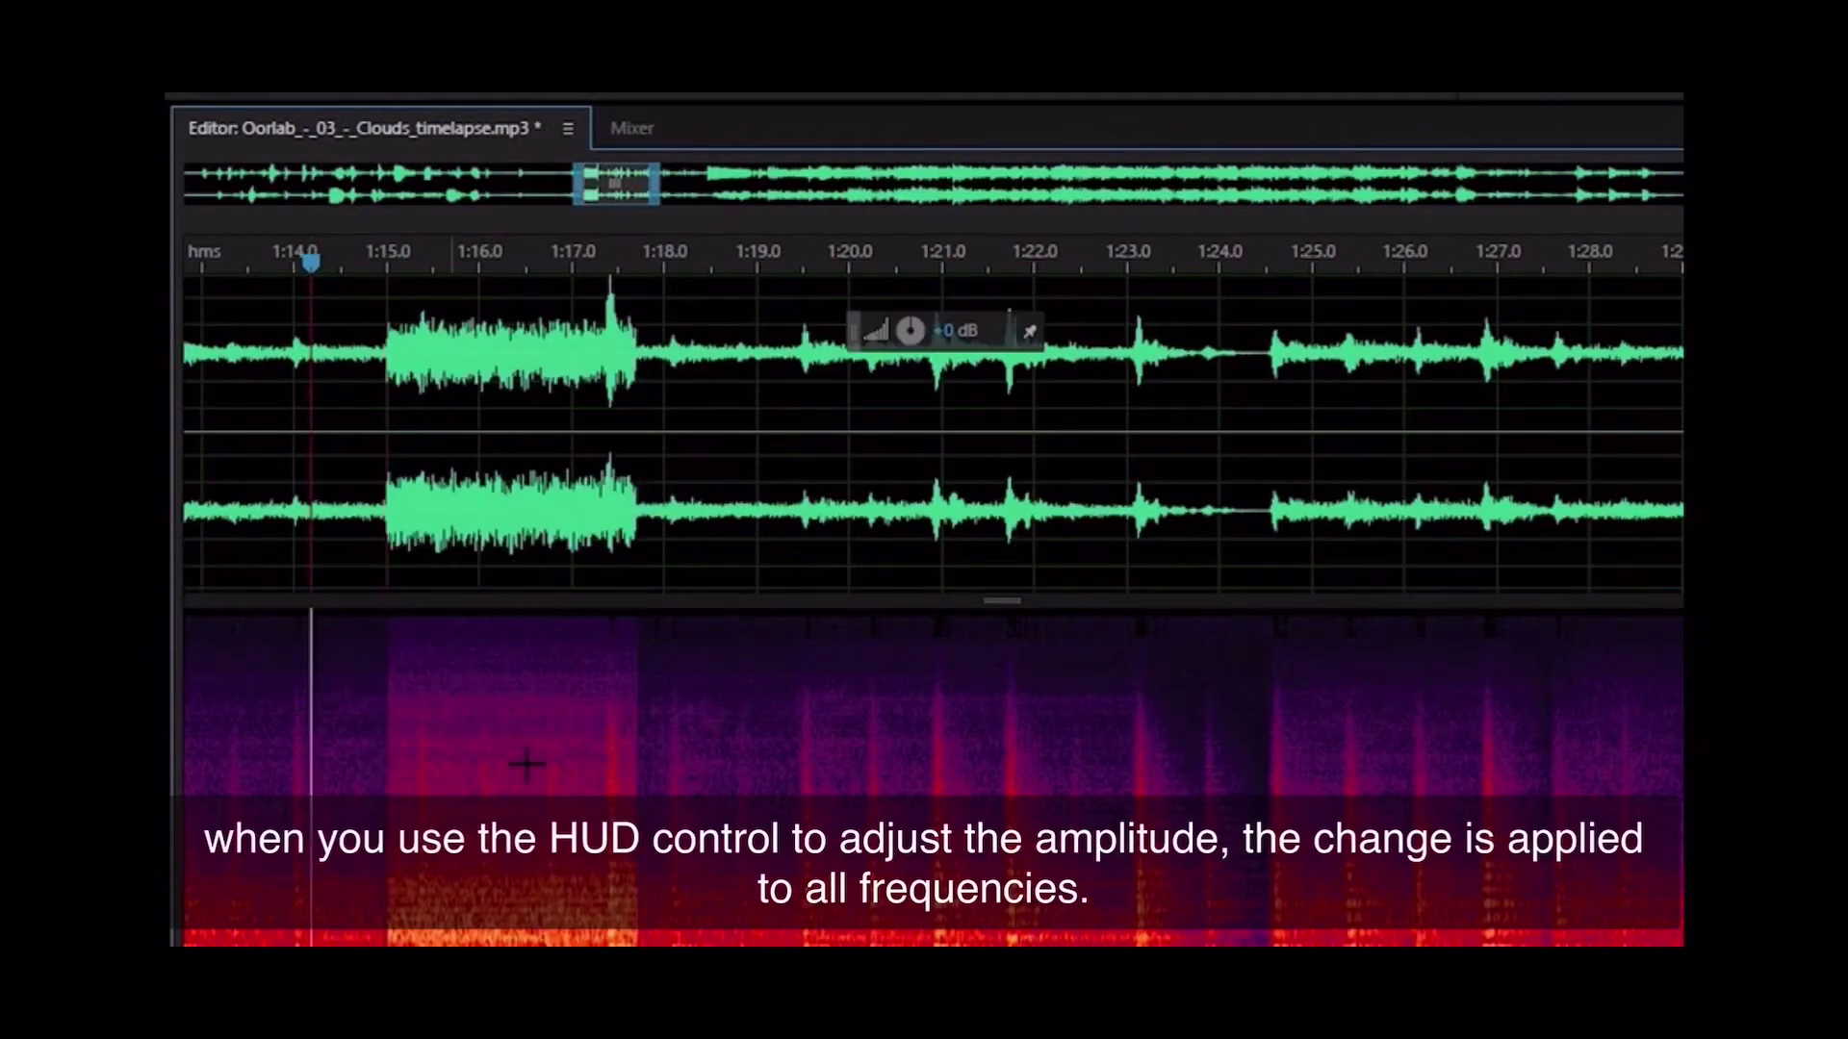
key(space)
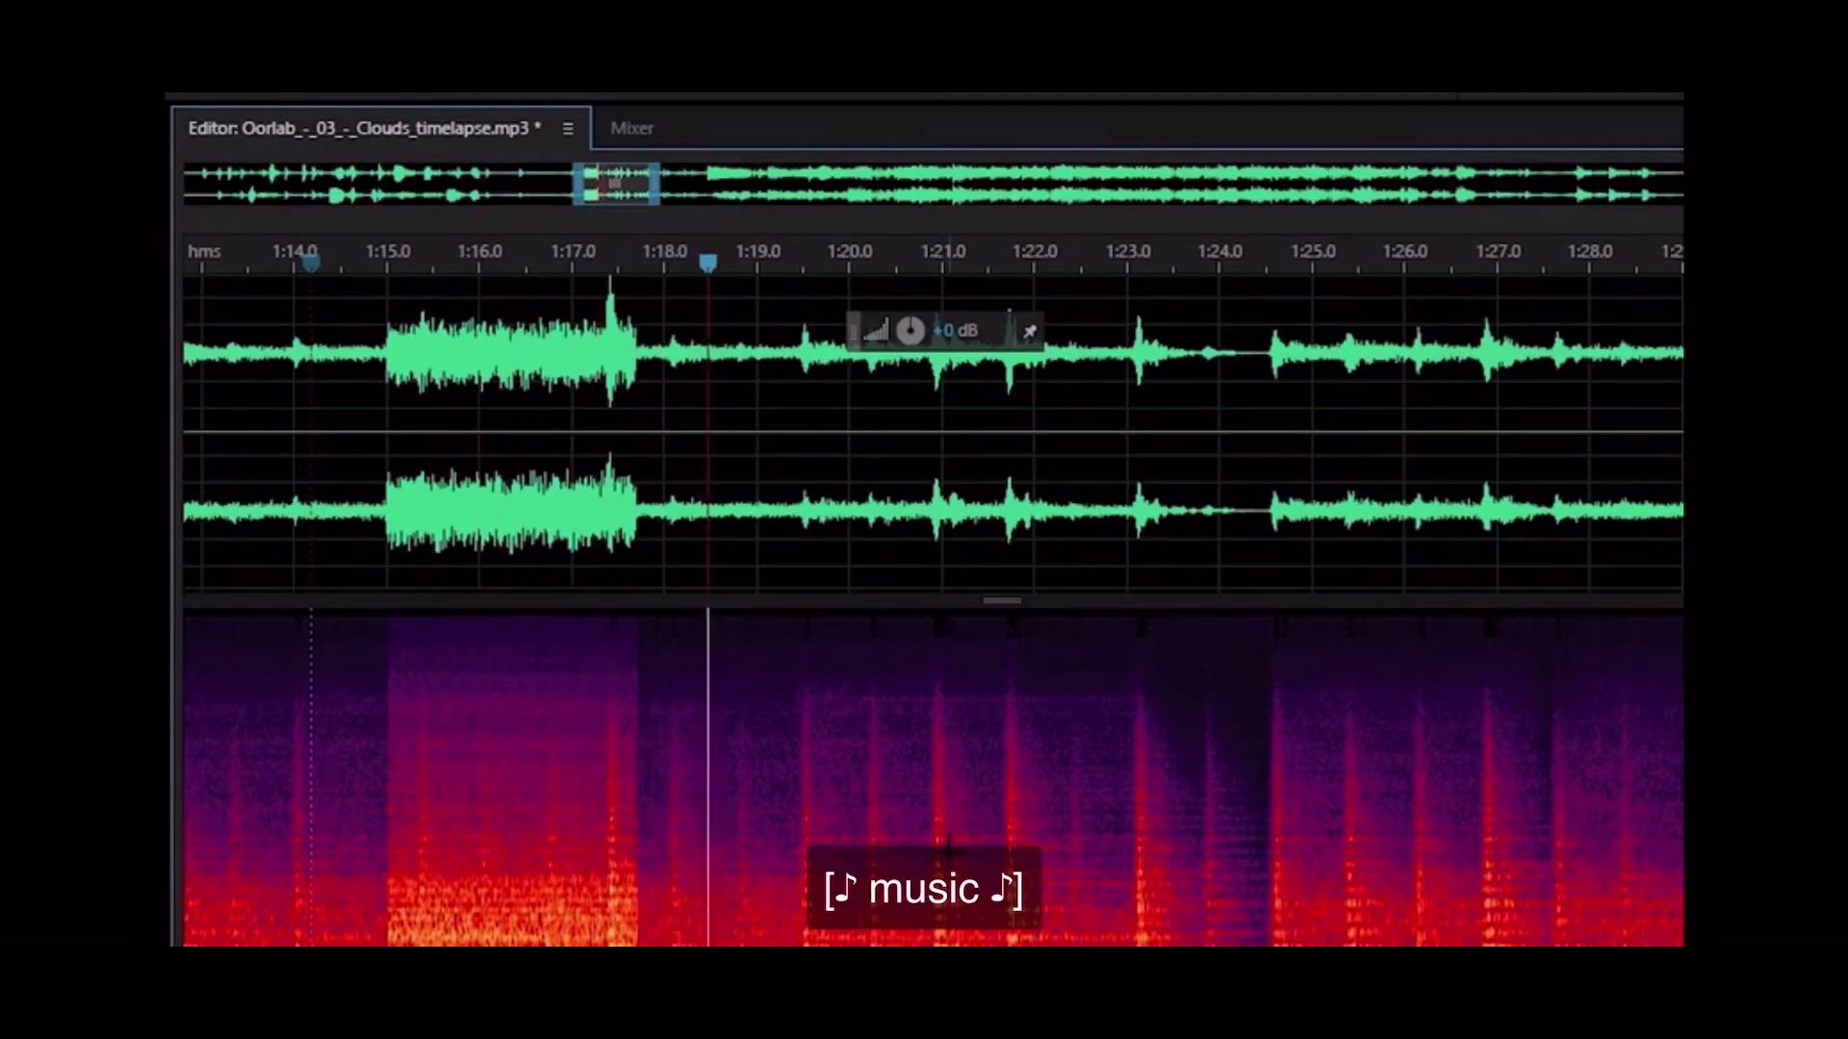
key(space)
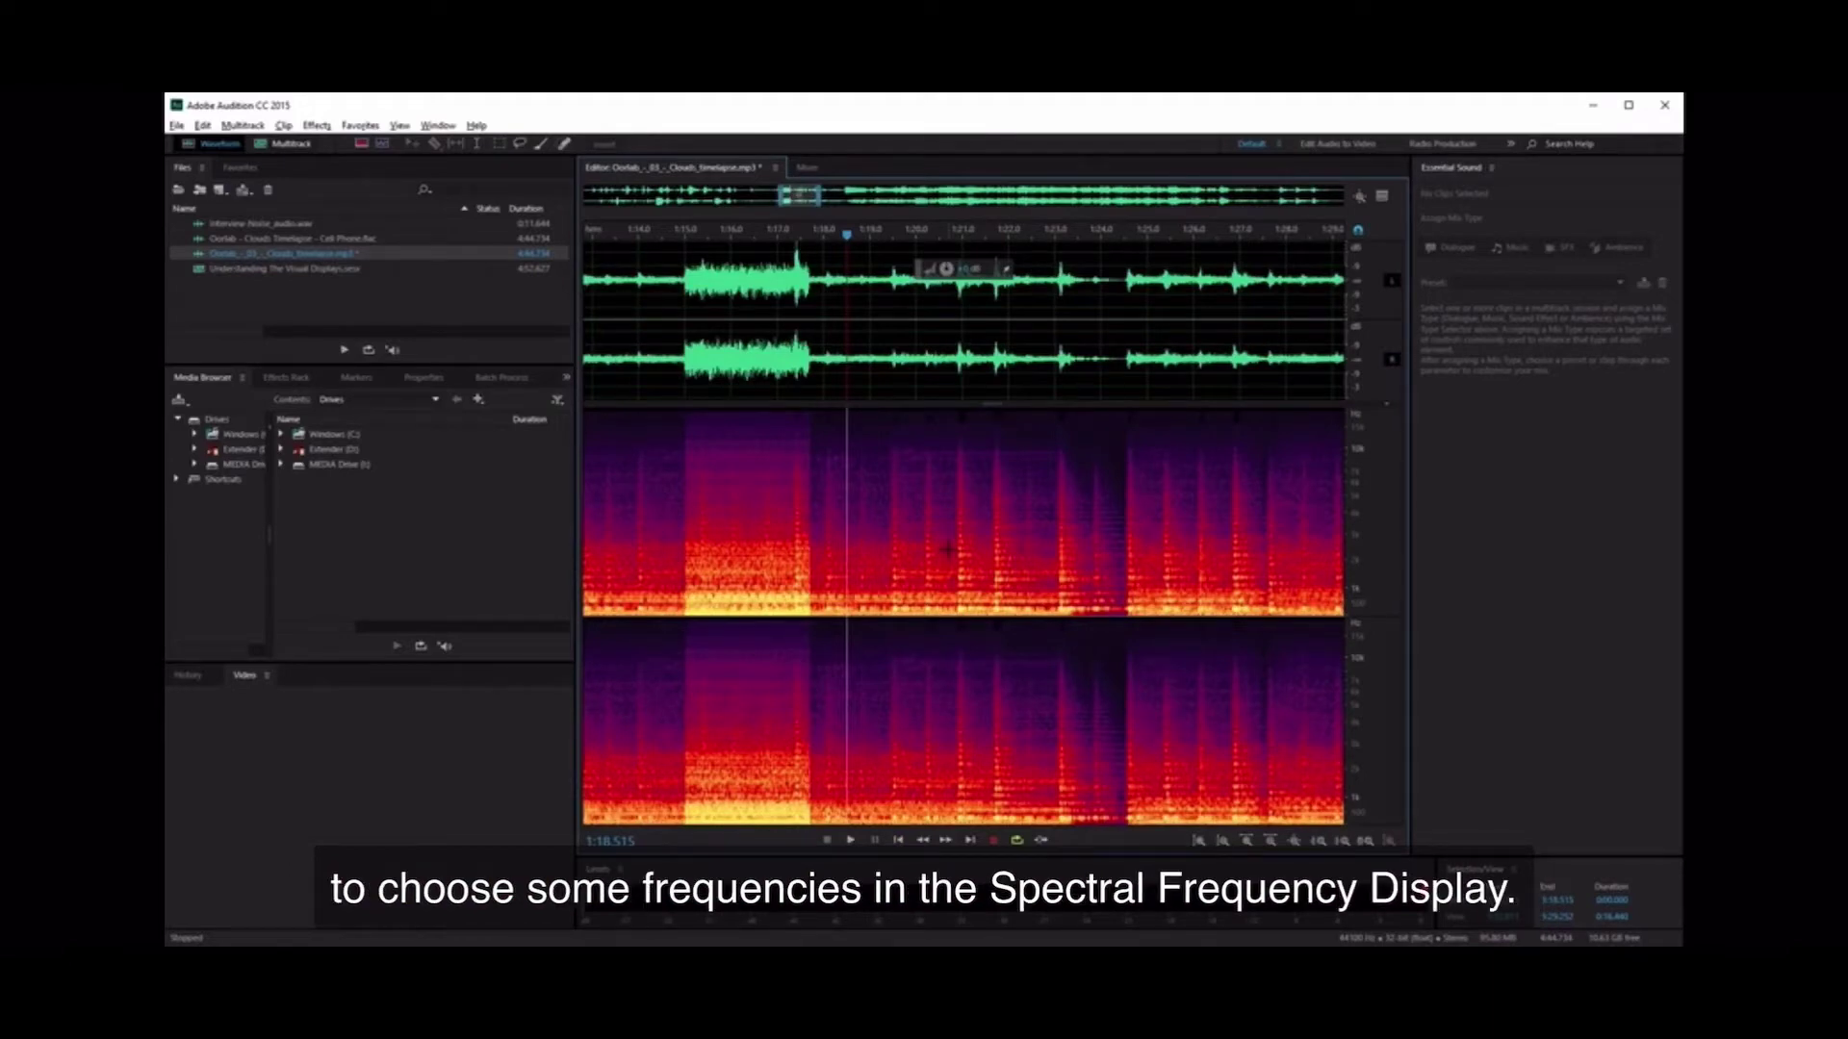
Audition the audio from about 1:19.2, select a band of middle frequencies from about 1:19.3 to 1:22, and raise only their amplitude
click(877, 539)
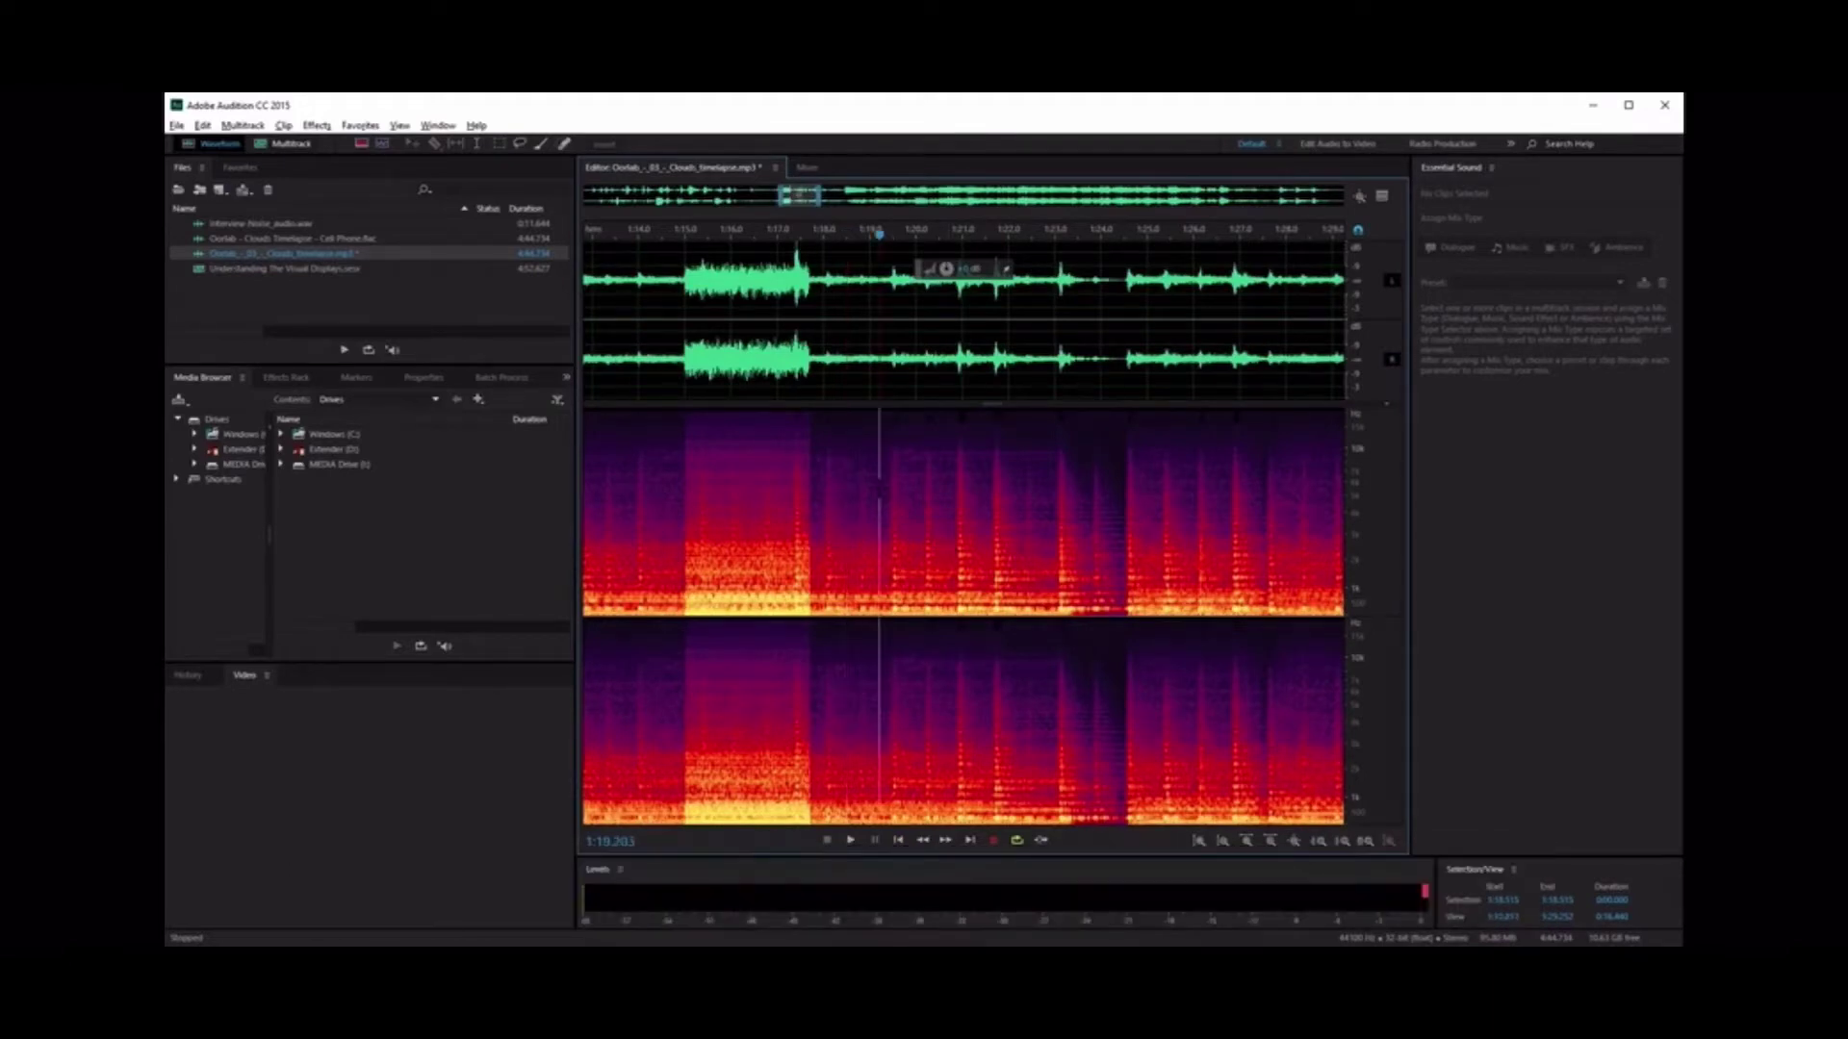
key(space)
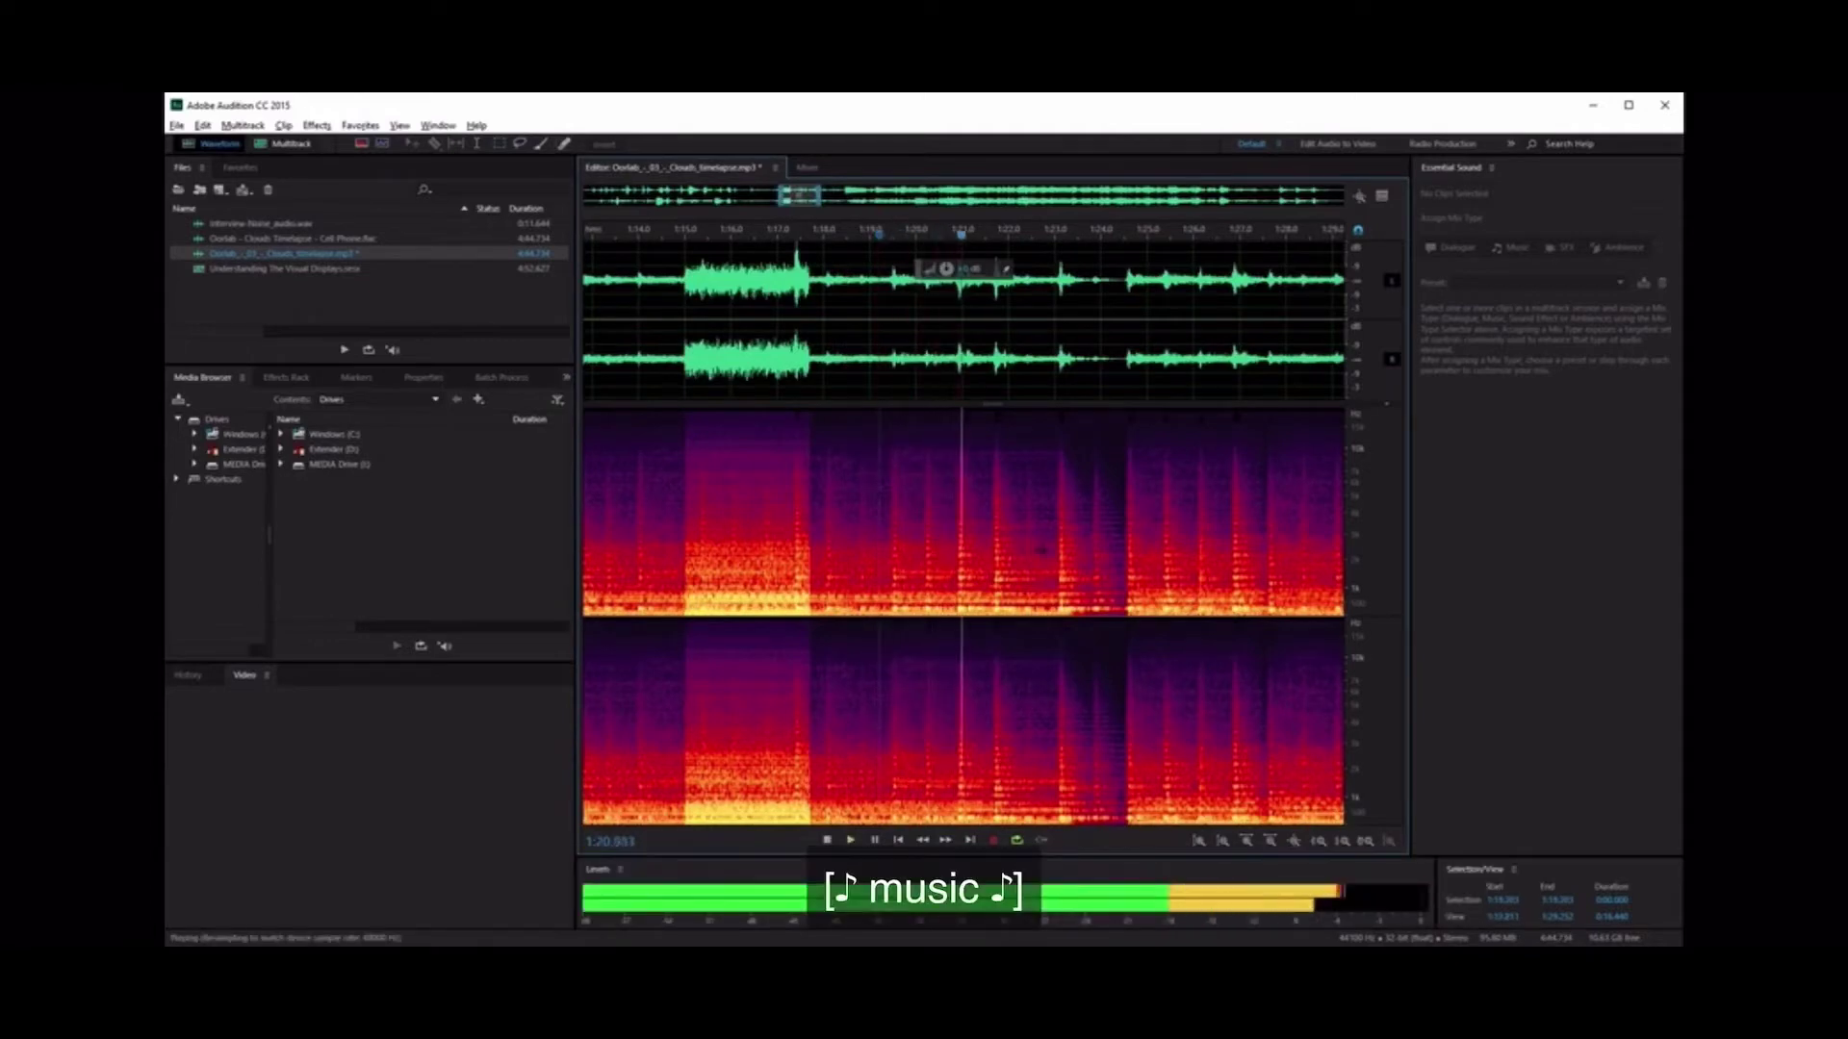
key(space)
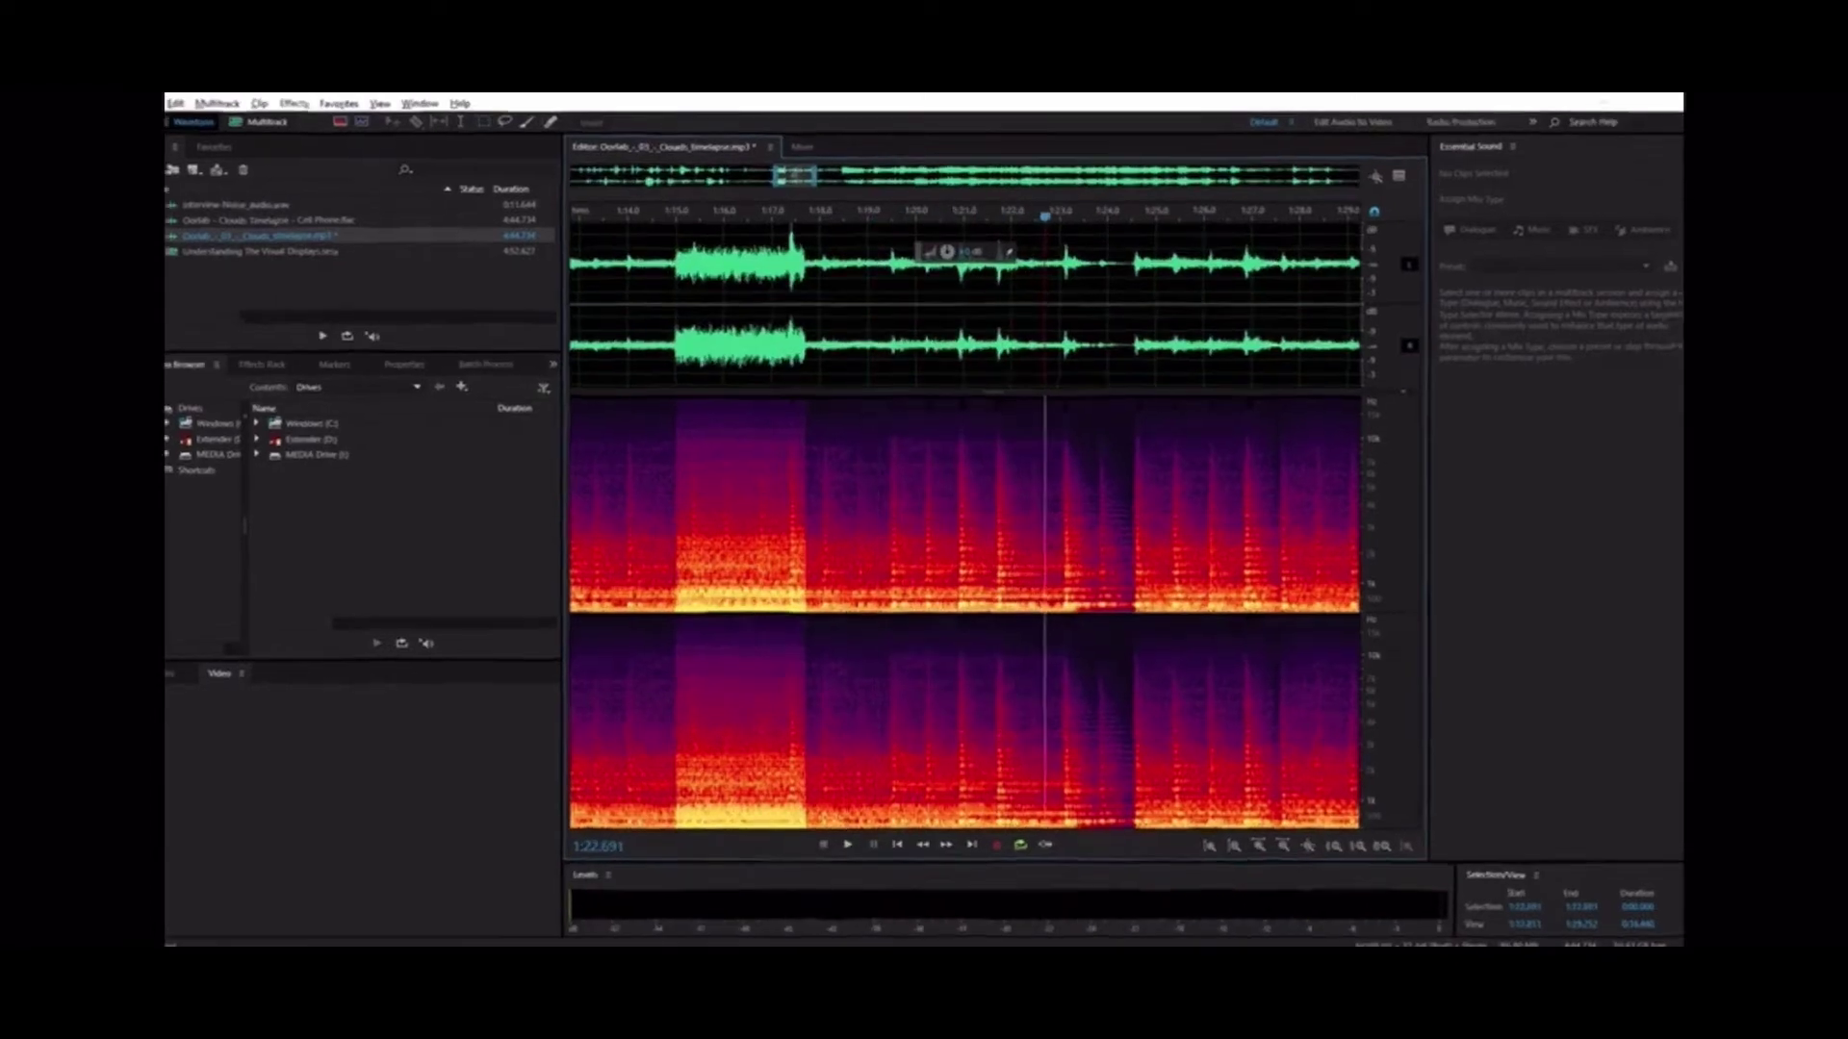
drag(882, 484, 977, 532)
drag(1030, 377, 1072, 387)
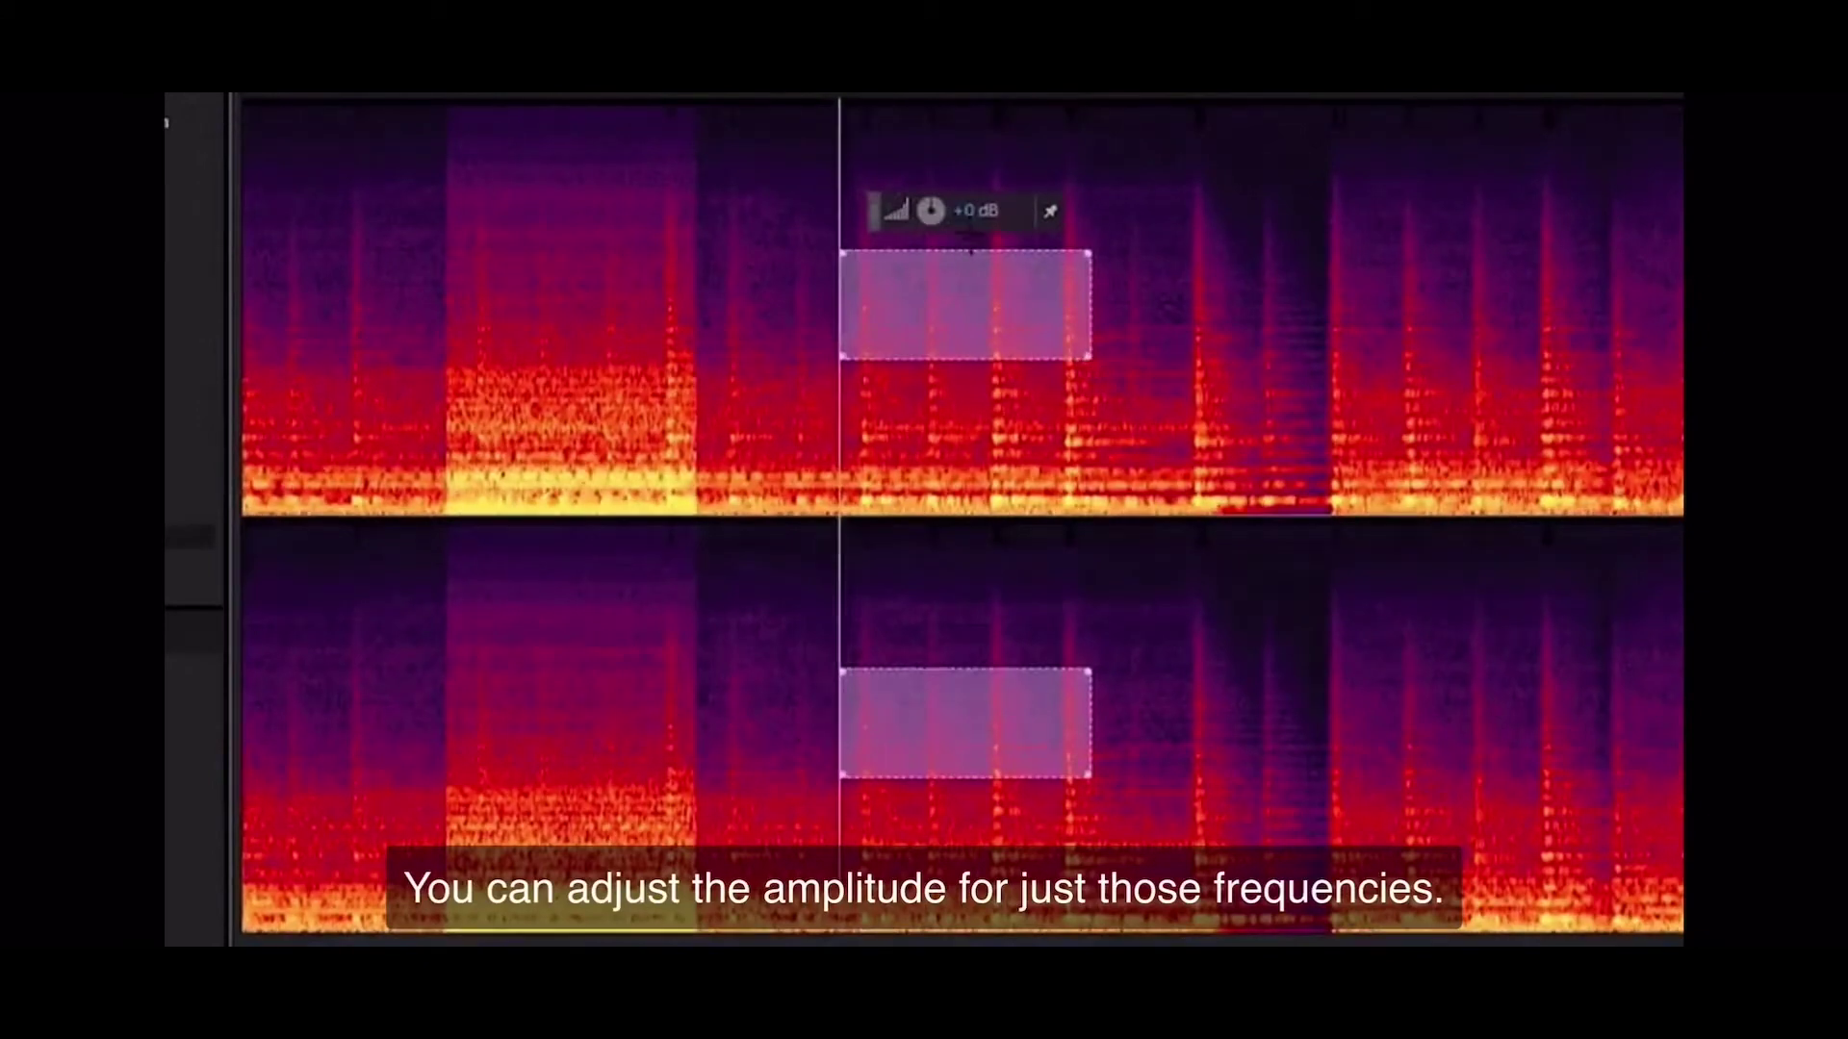
drag(955, 259, 990, 260)
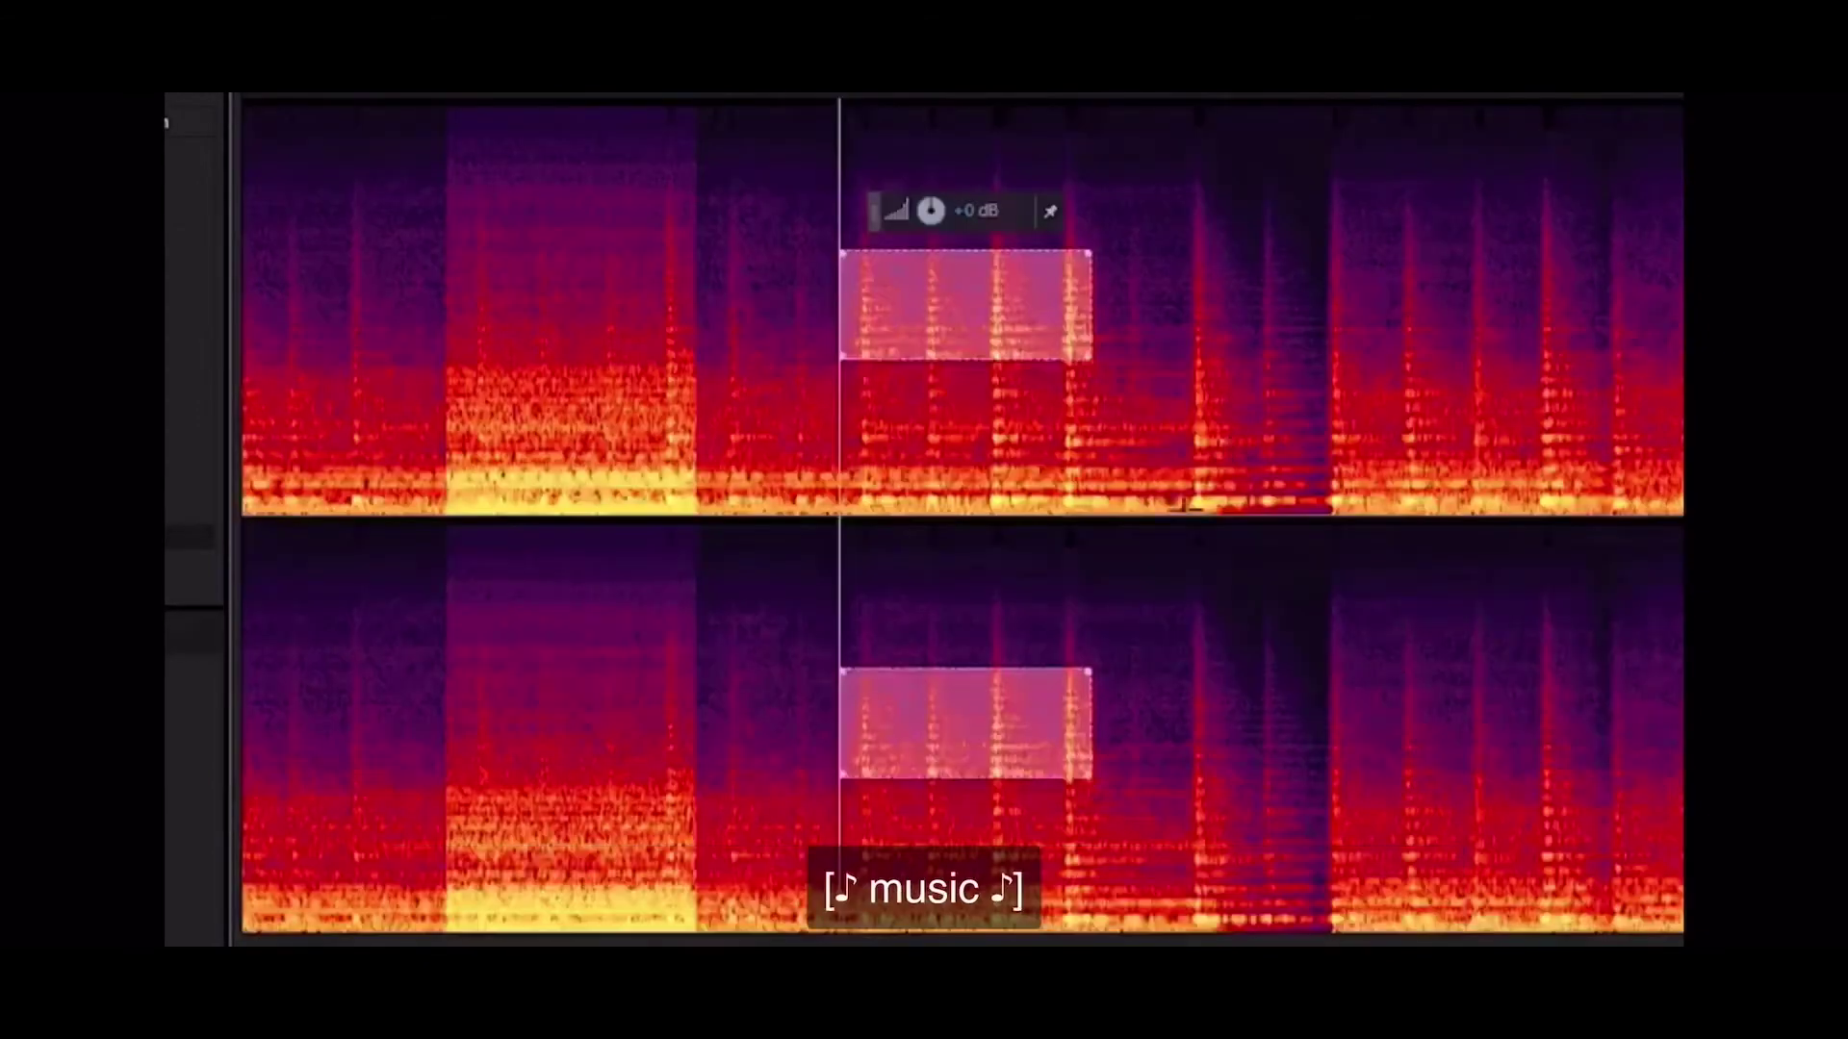
Play the audio from just before the boosted frequency band to hear the frequency-limited change
click(784, 343)
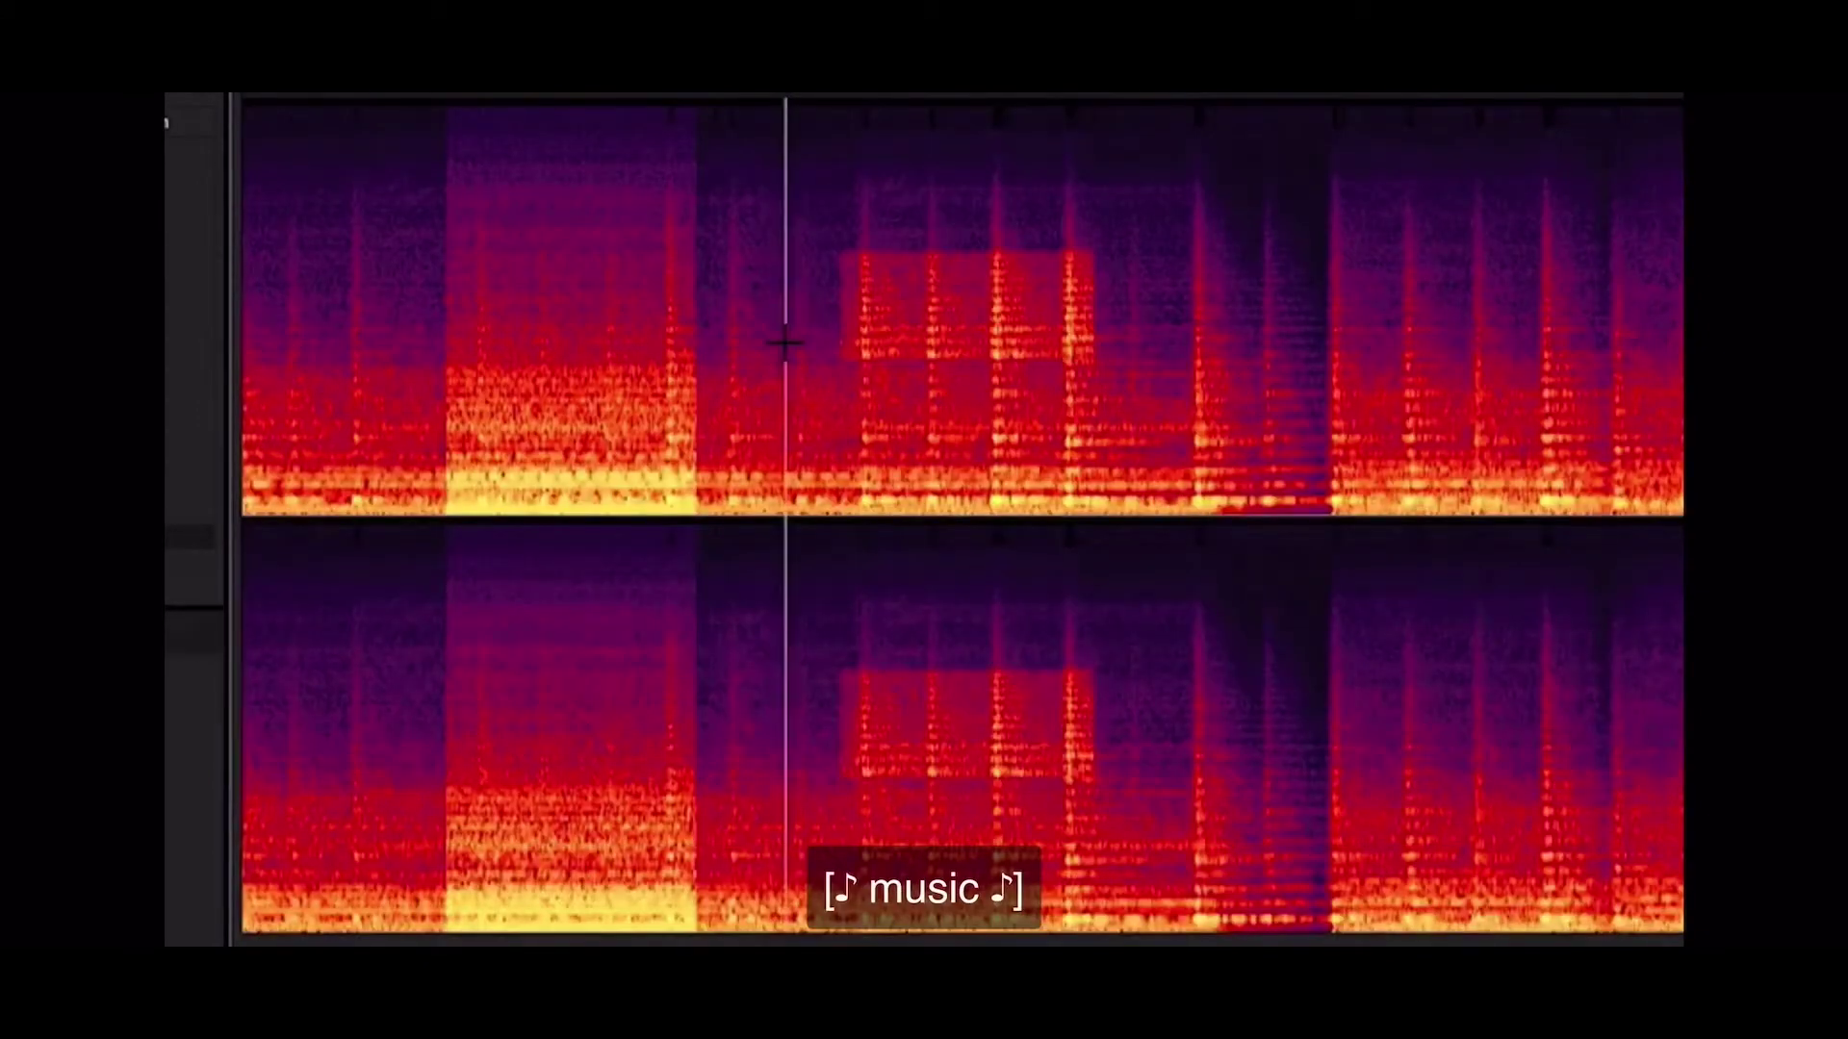
key(space)
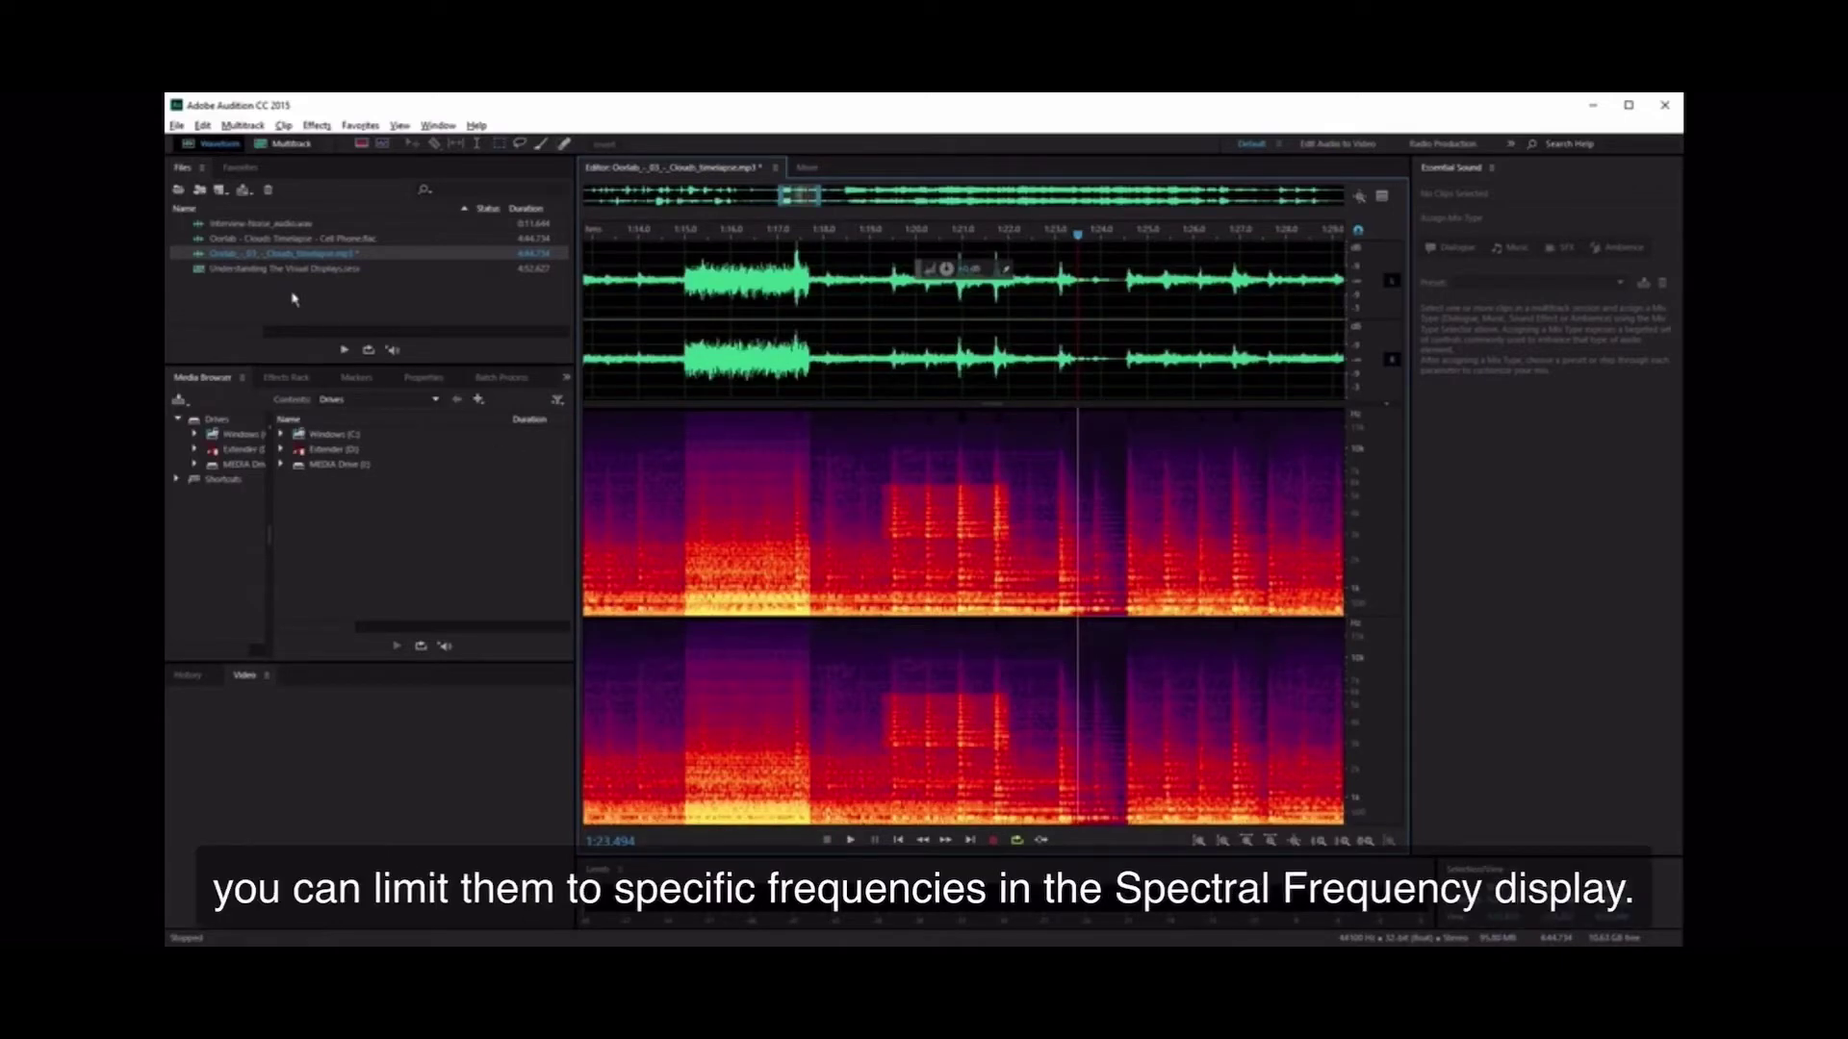
Open the interview noise recording and delete the telephone ring by marquee-selecting its frequency band in the spectral display
double_click(212, 223)
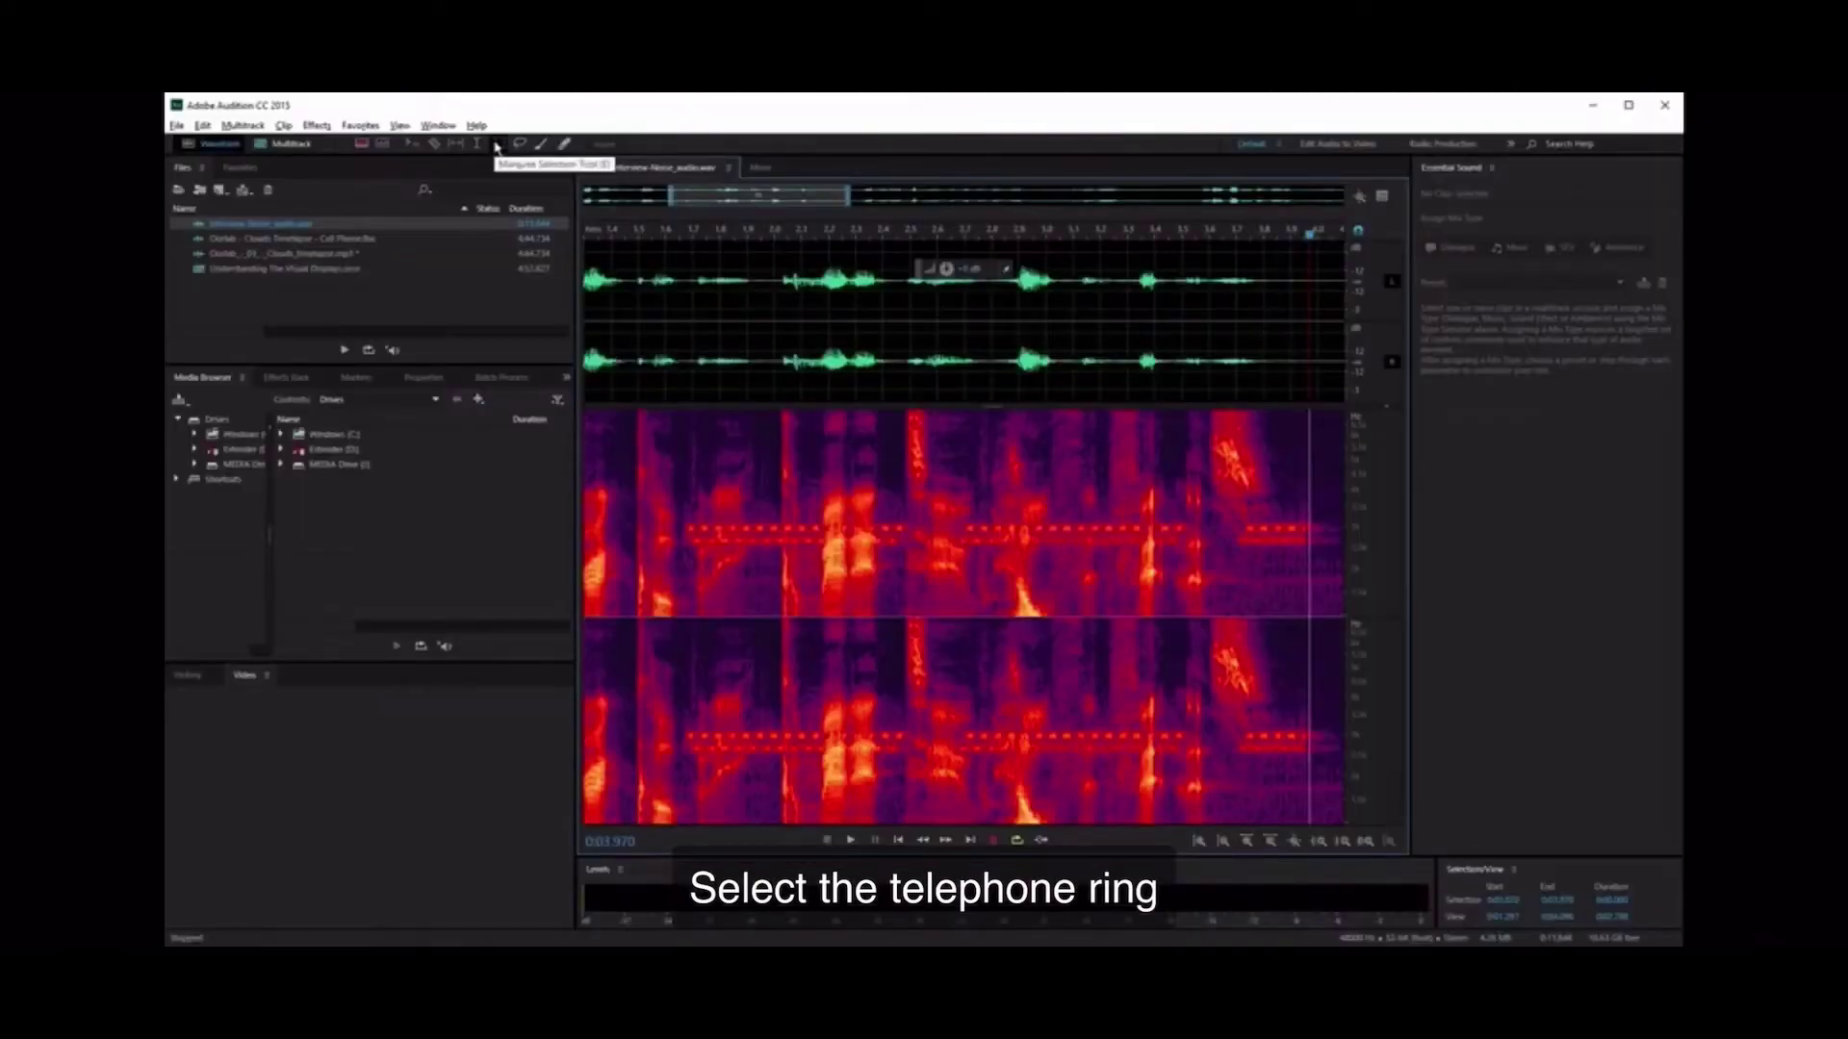
click(497, 145)
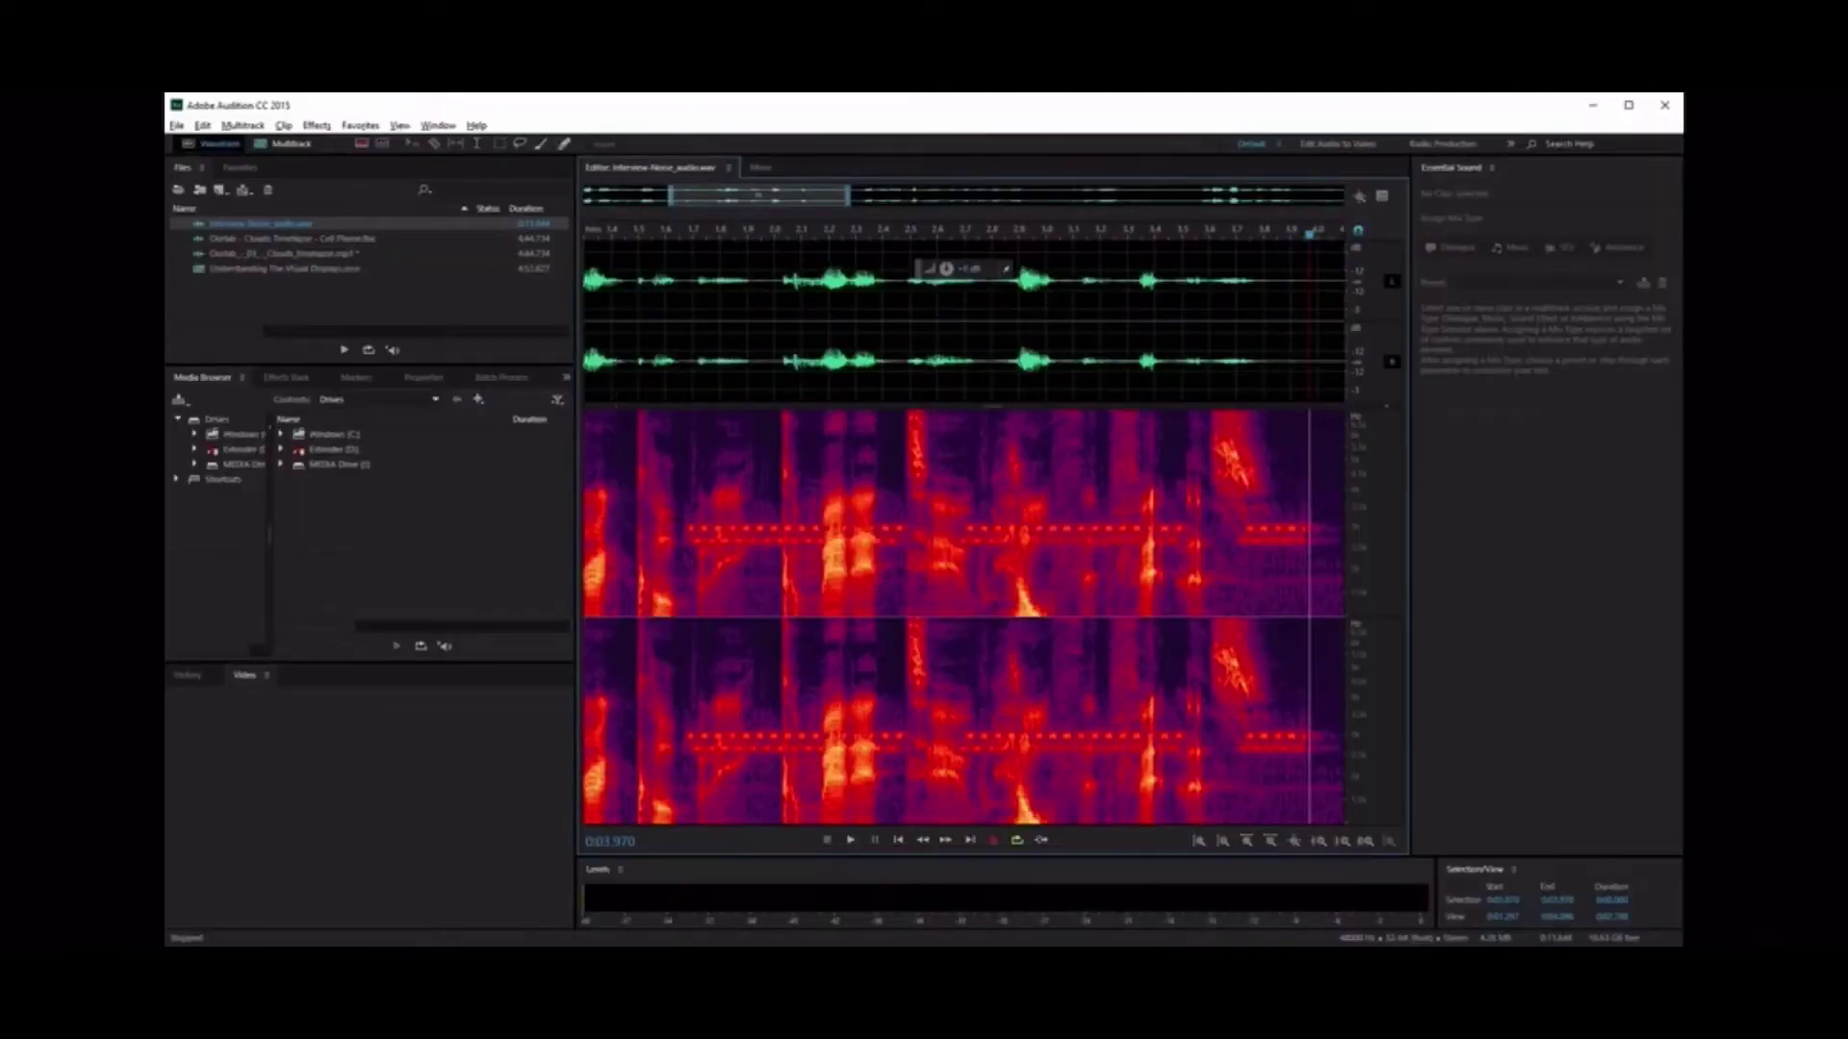
drag(678, 521, 1330, 547)
key(Delete)
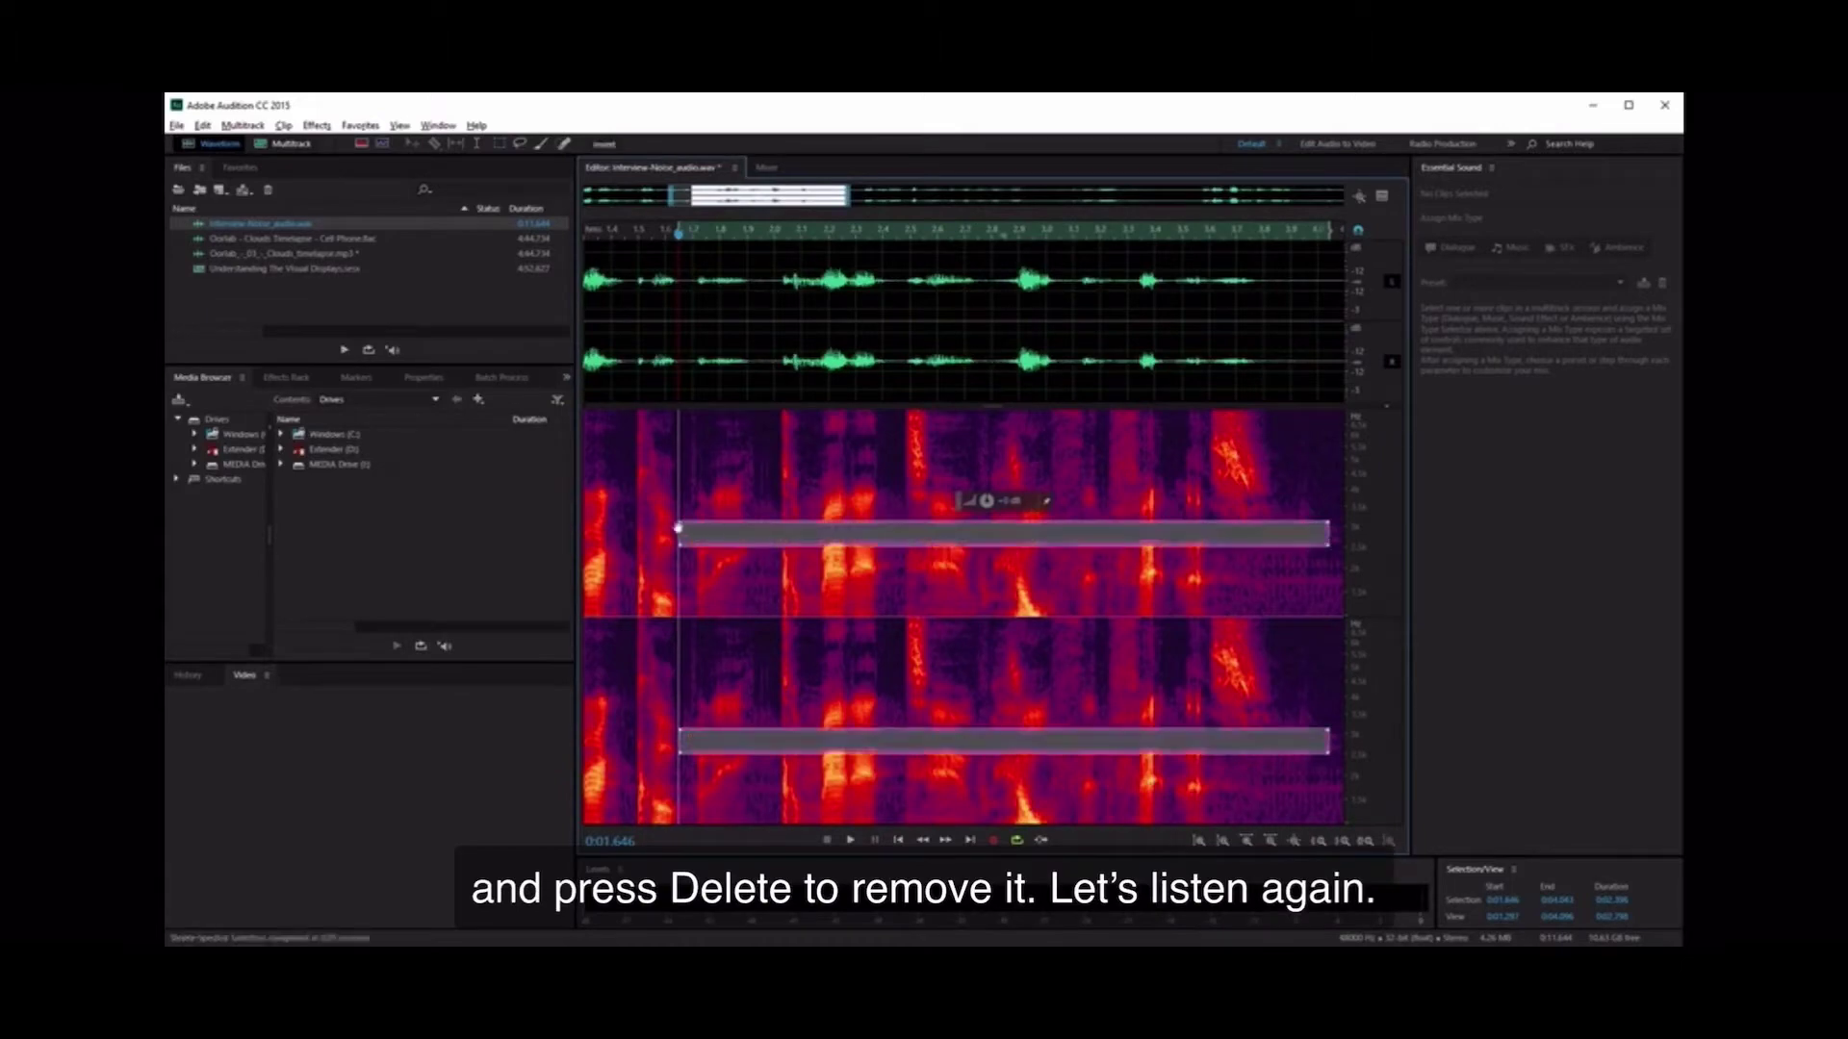
Play the interview from just before the deleted telephone ring to check the cleanup
click(651, 318)
key(space)
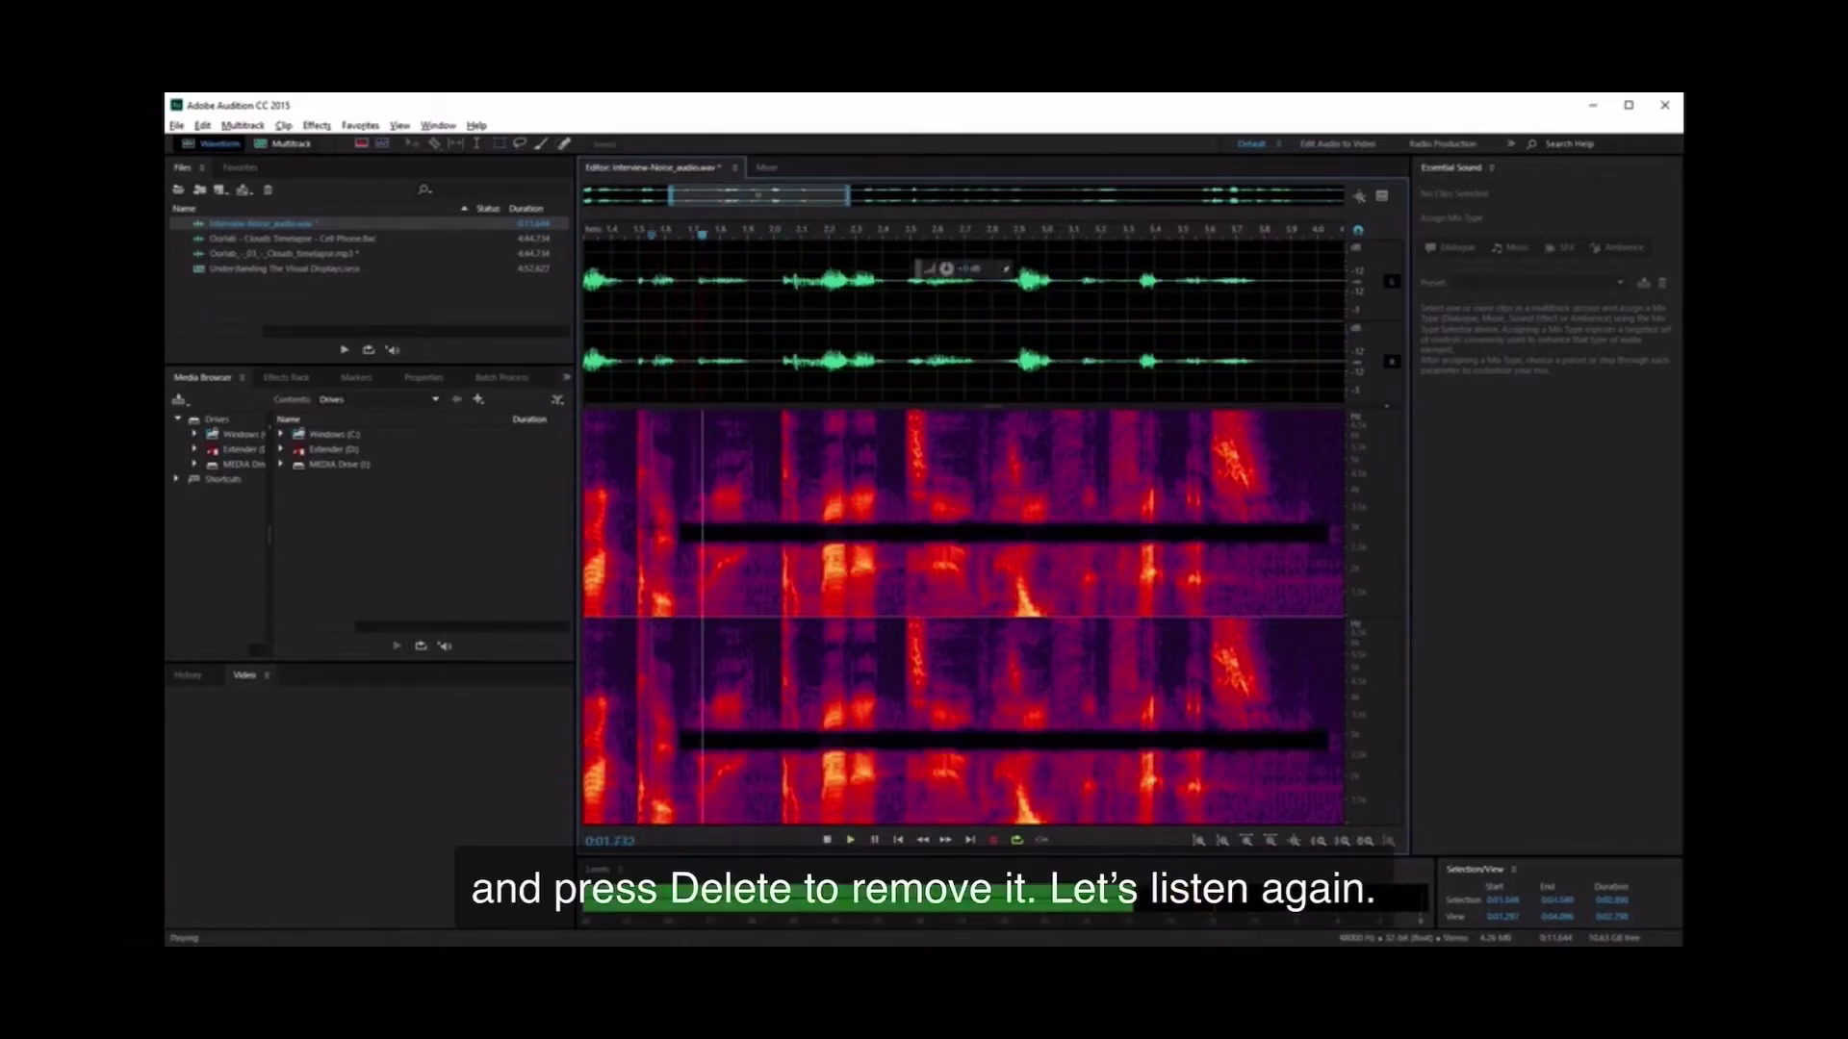
key(space)
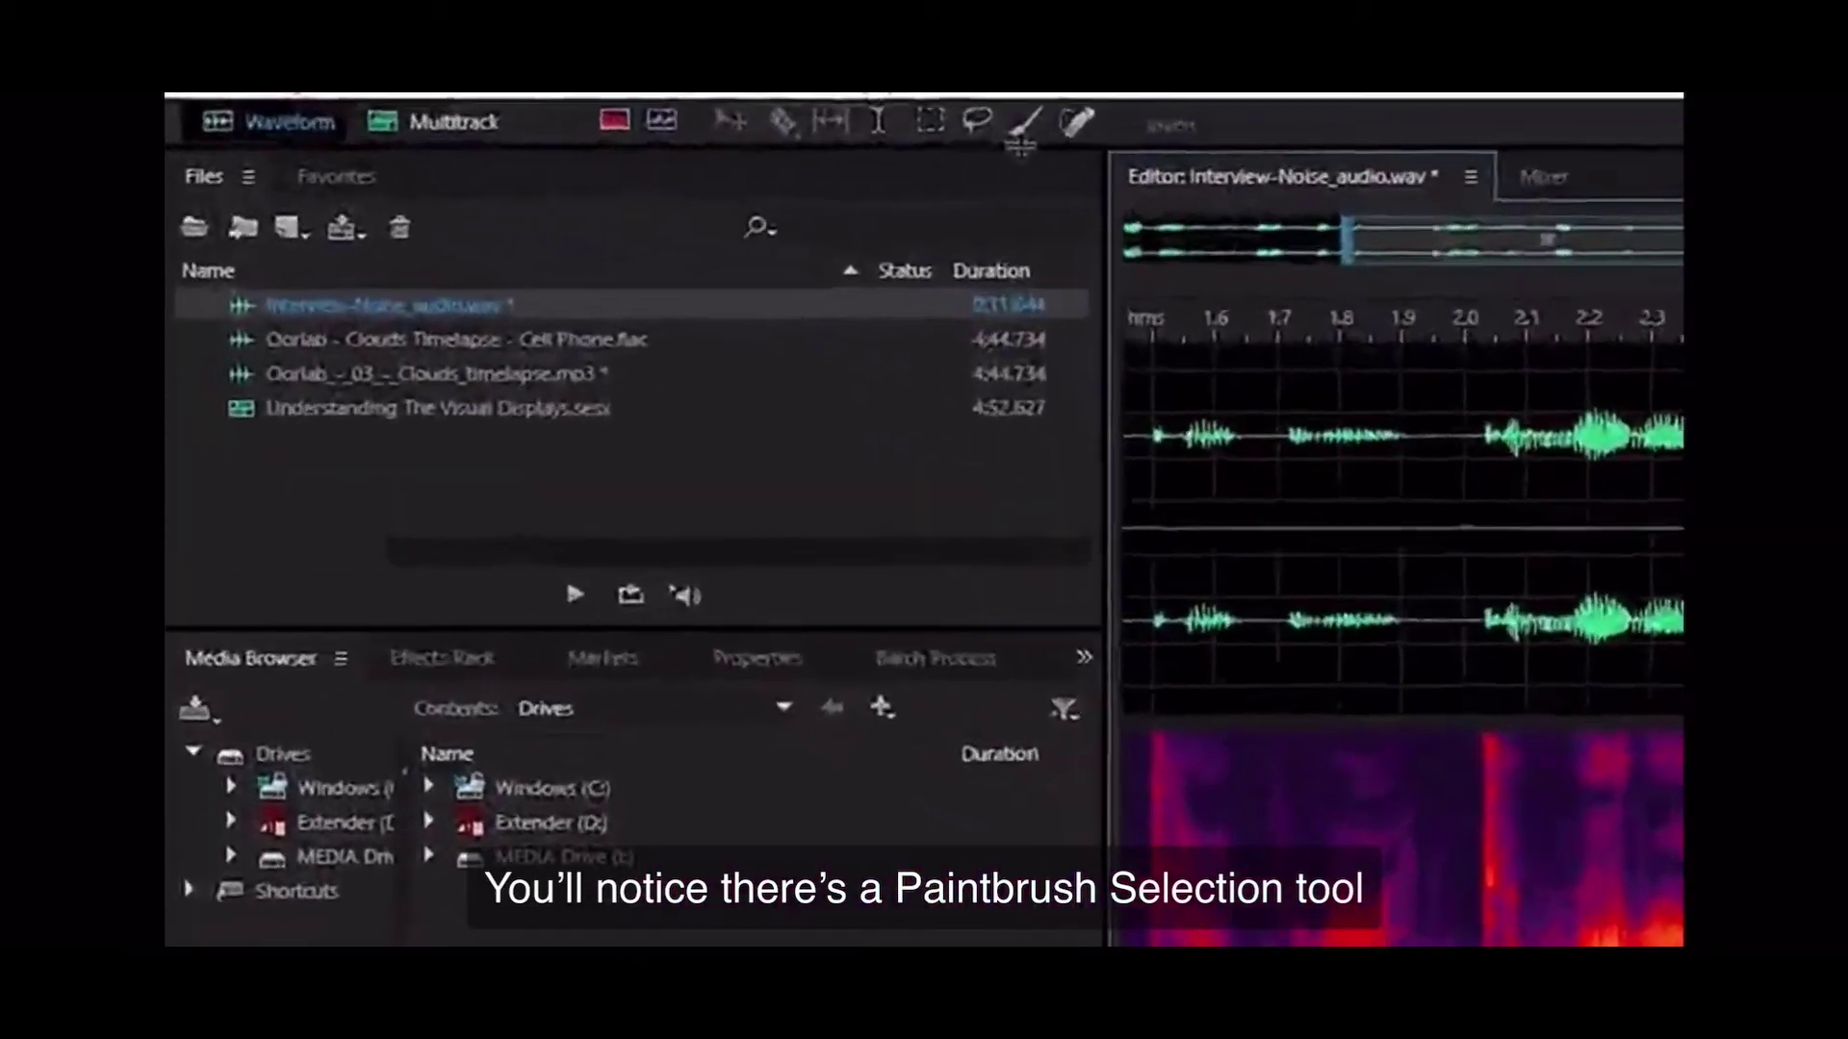
Listen to the Oorlab - Clouds Timelapse - Cell Phone.flac clip and remove its ringtone with the Spot Healing Brush
click(1096, 128)
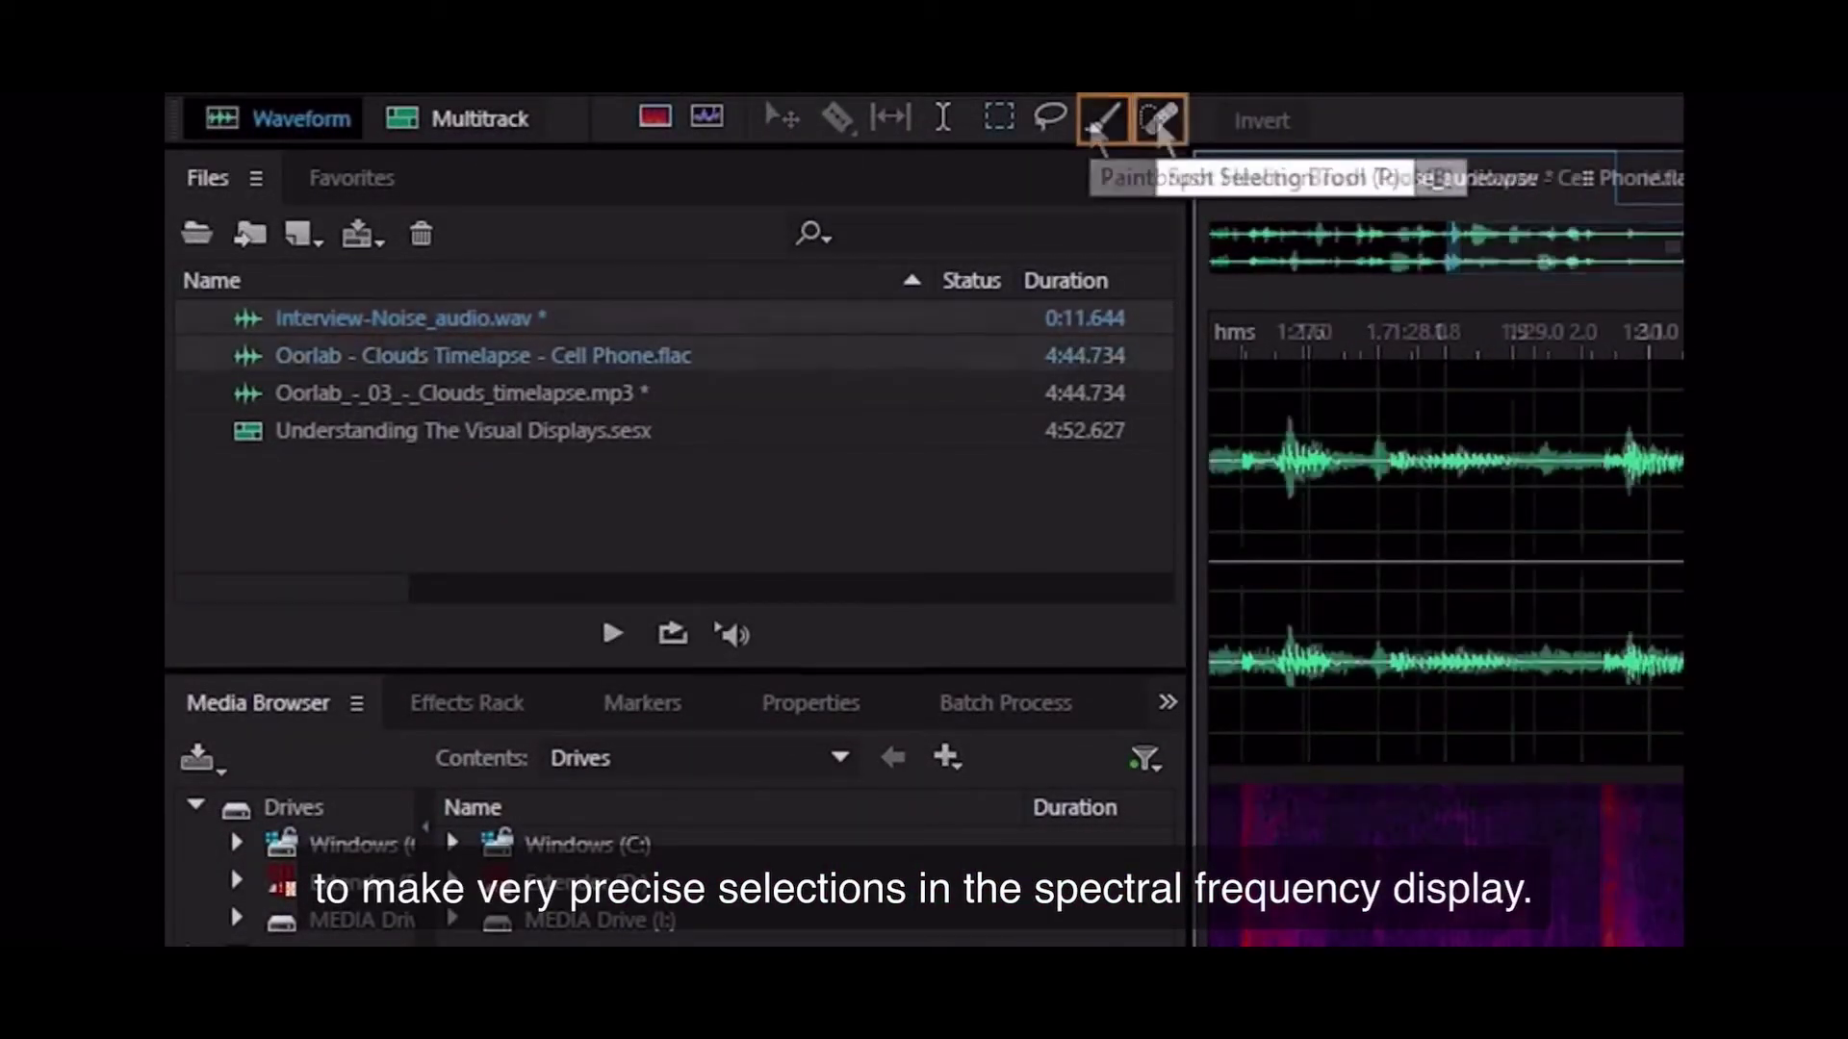
click(1159, 119)
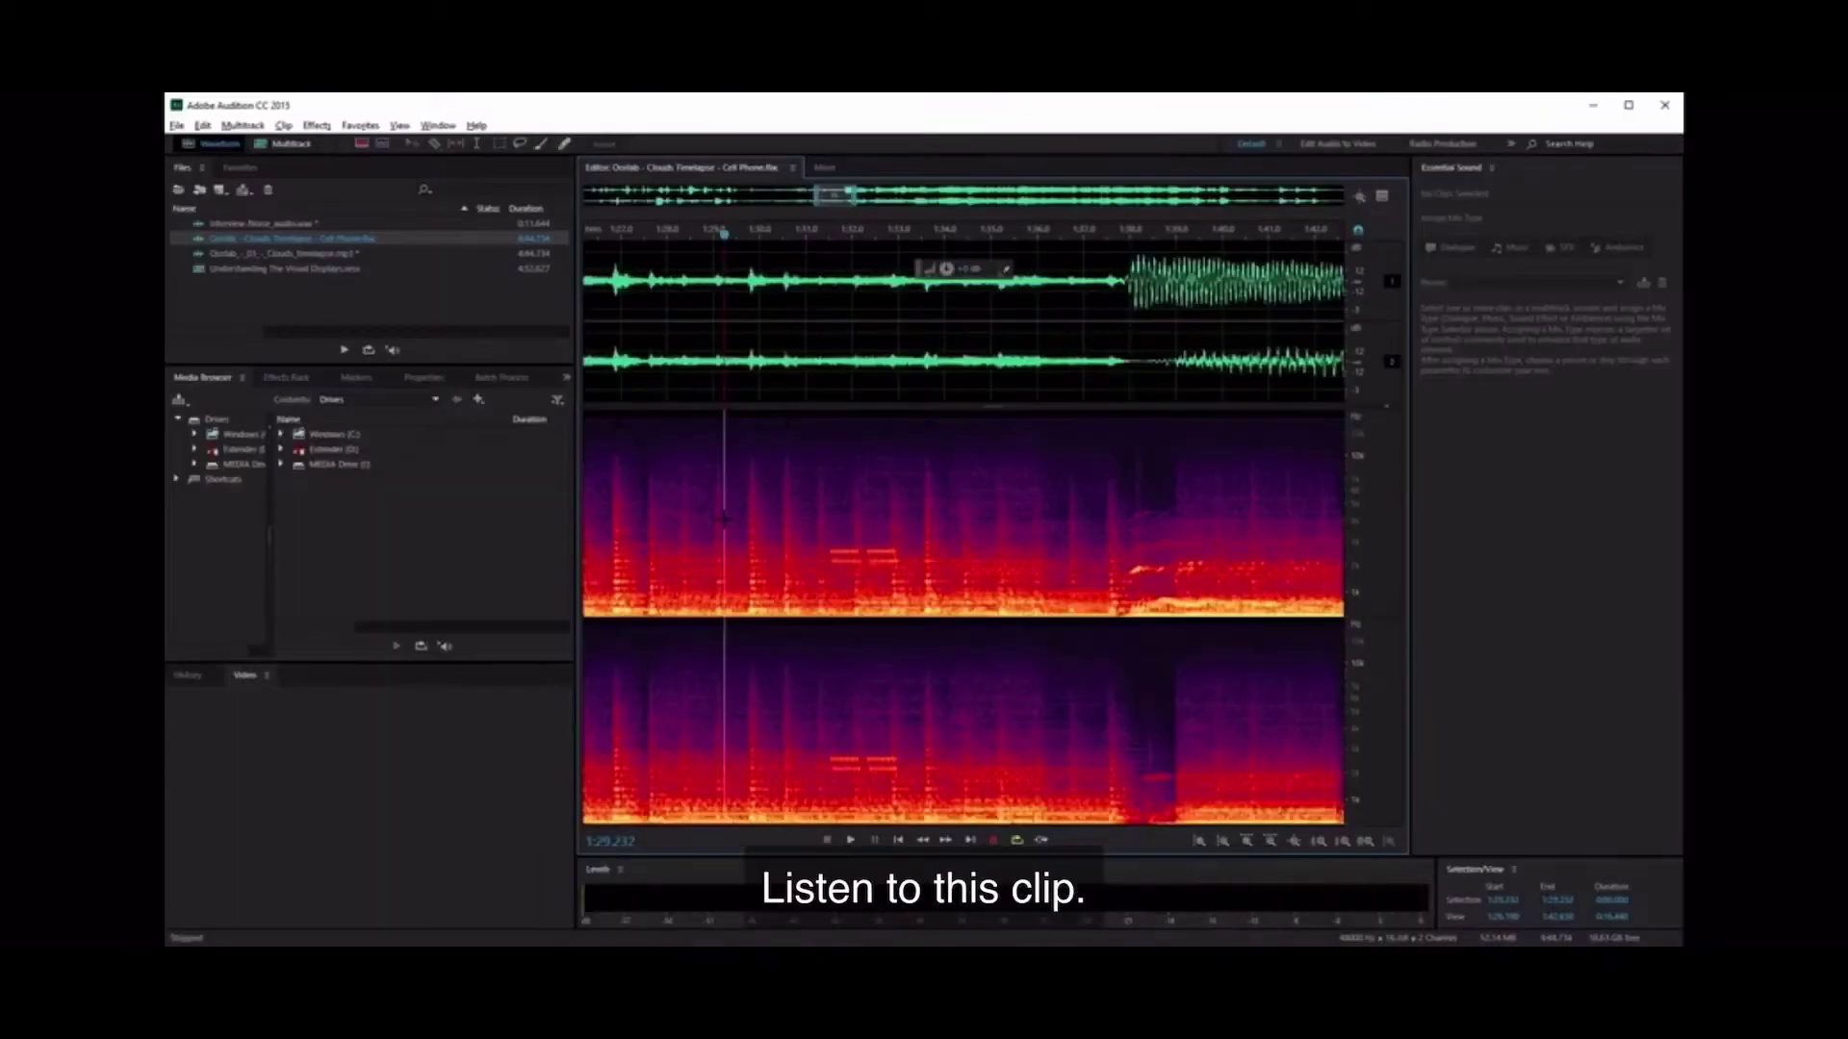
key(space)
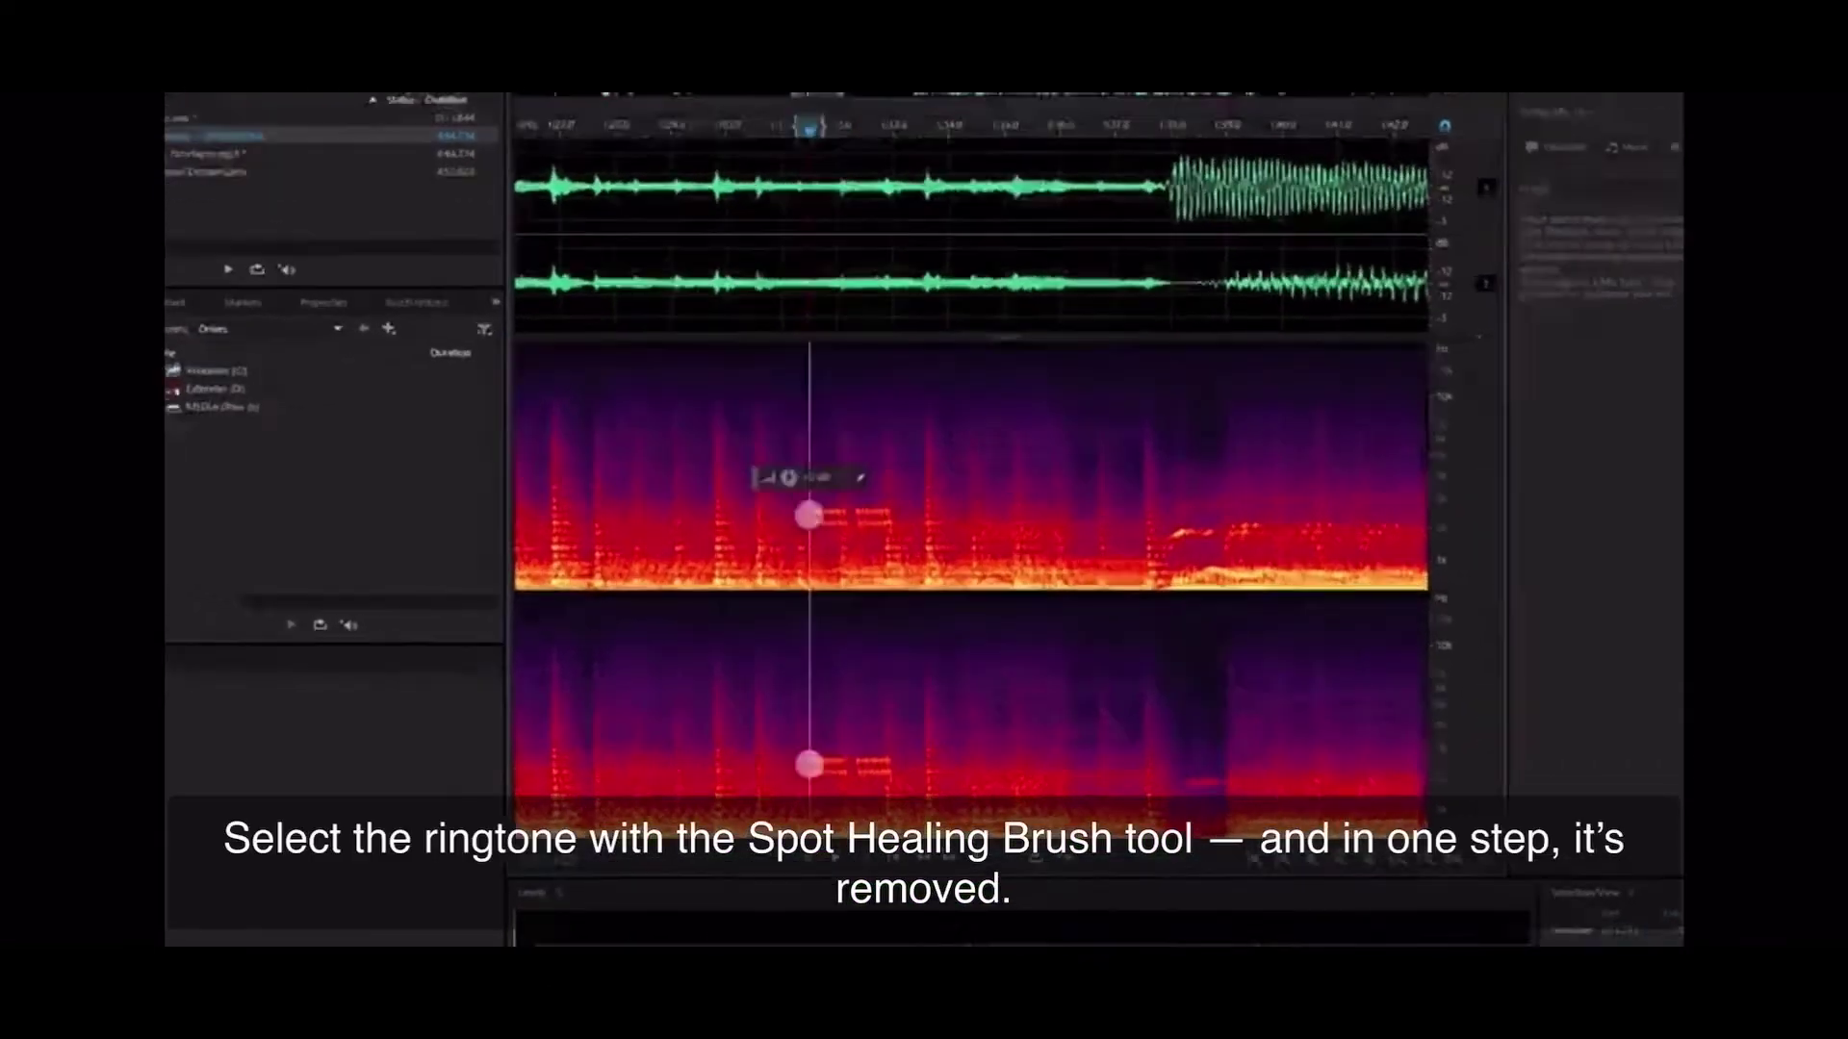
drag(836, 461, 910, 460)
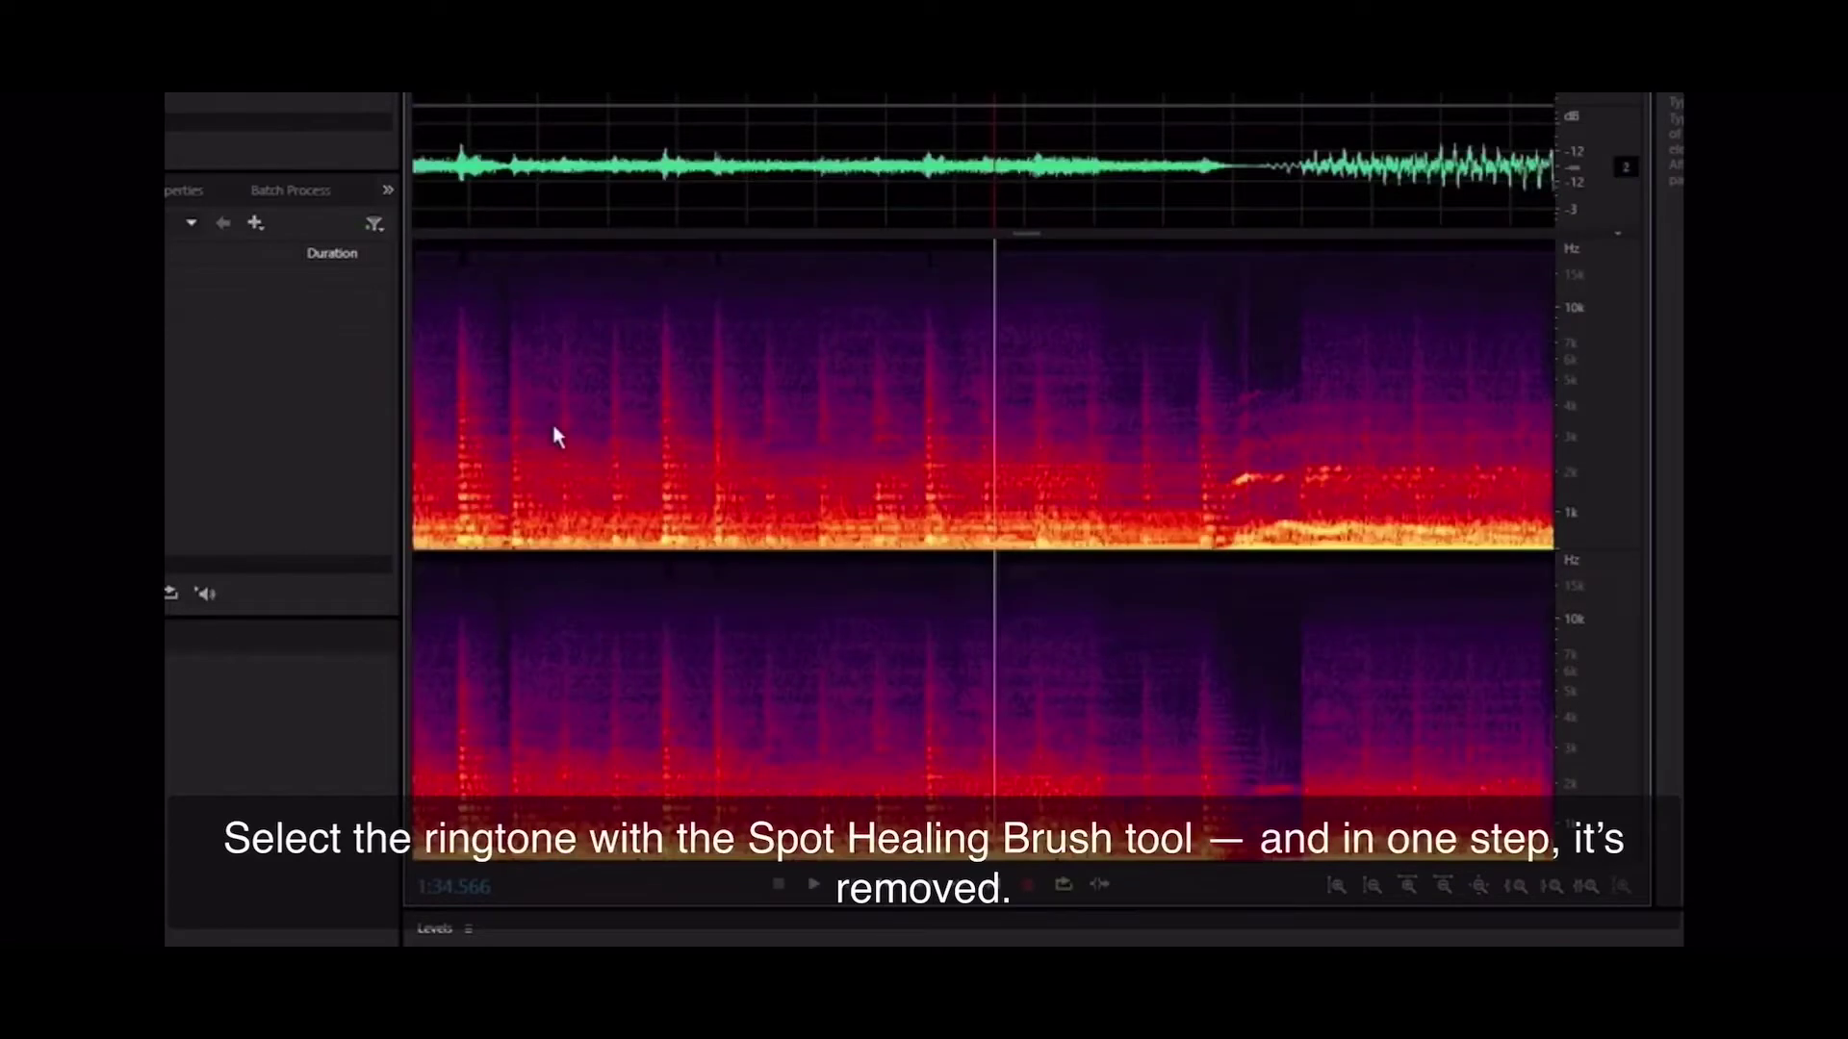
Play the cell phone clip from before the healed area to check the ringtone removal
click(575, 430)
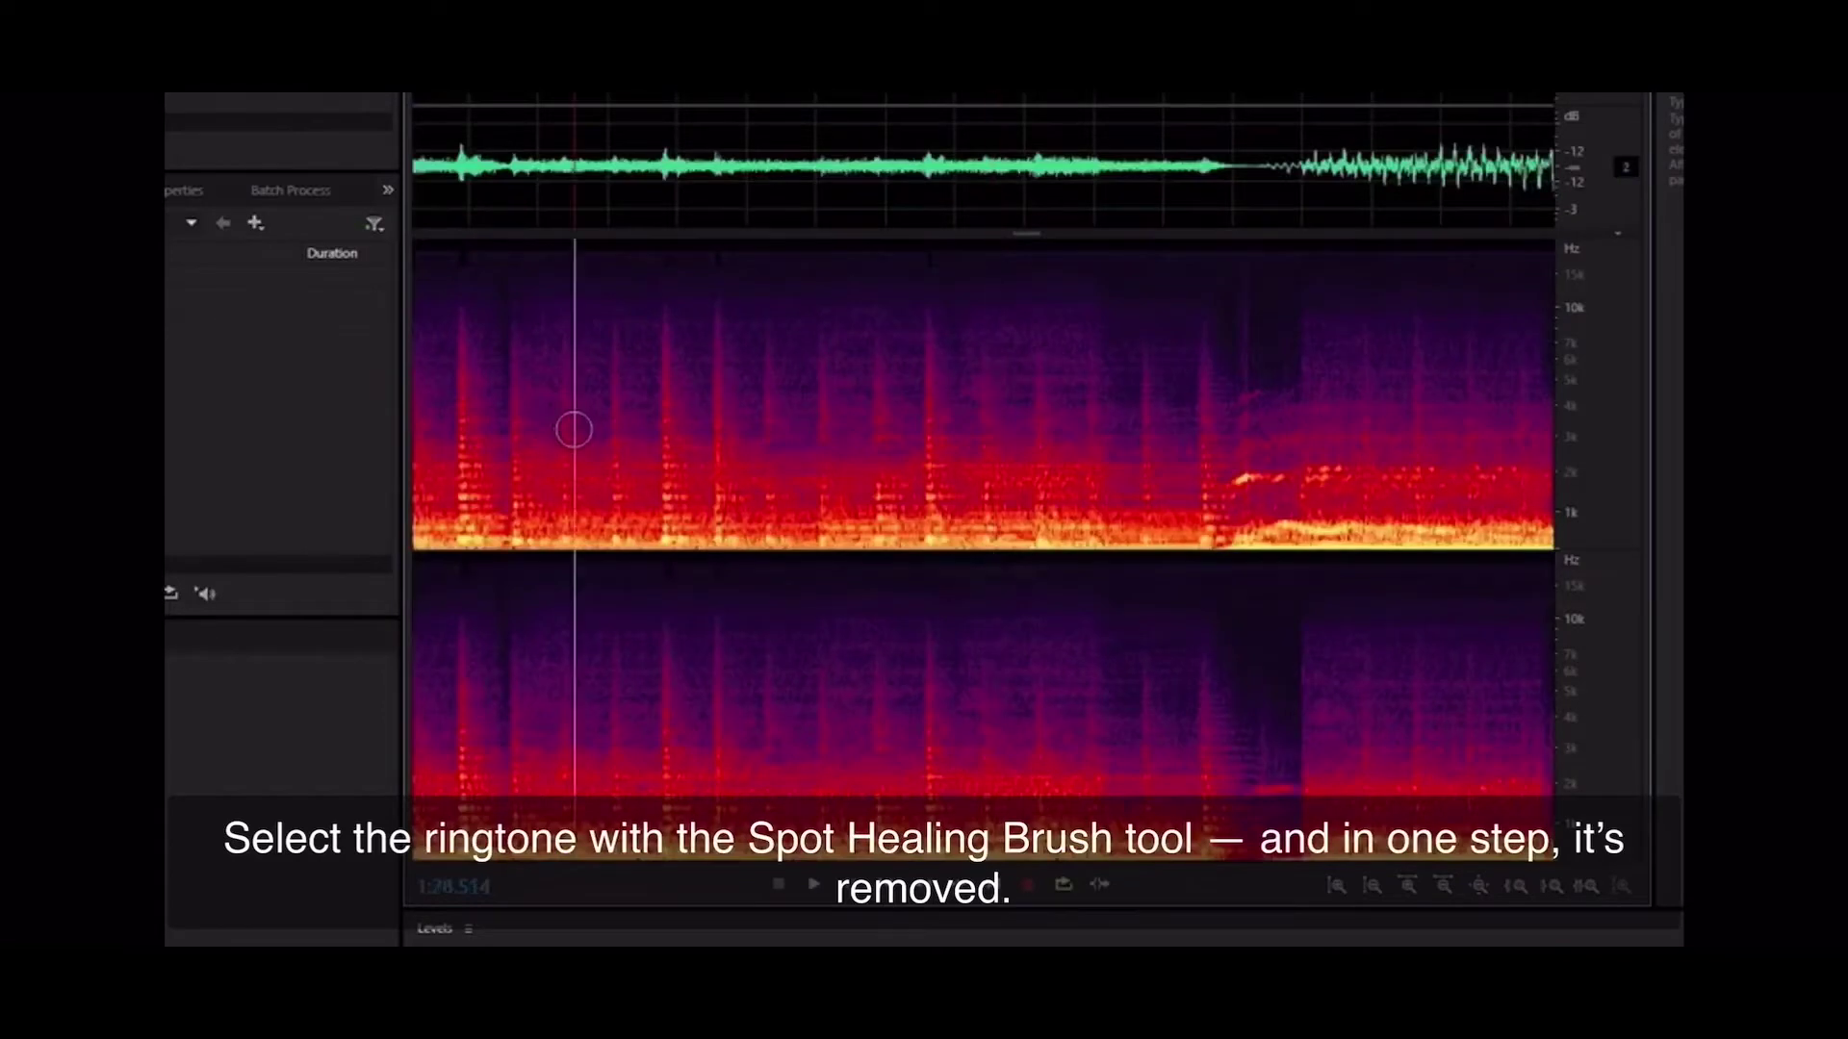
key(space)
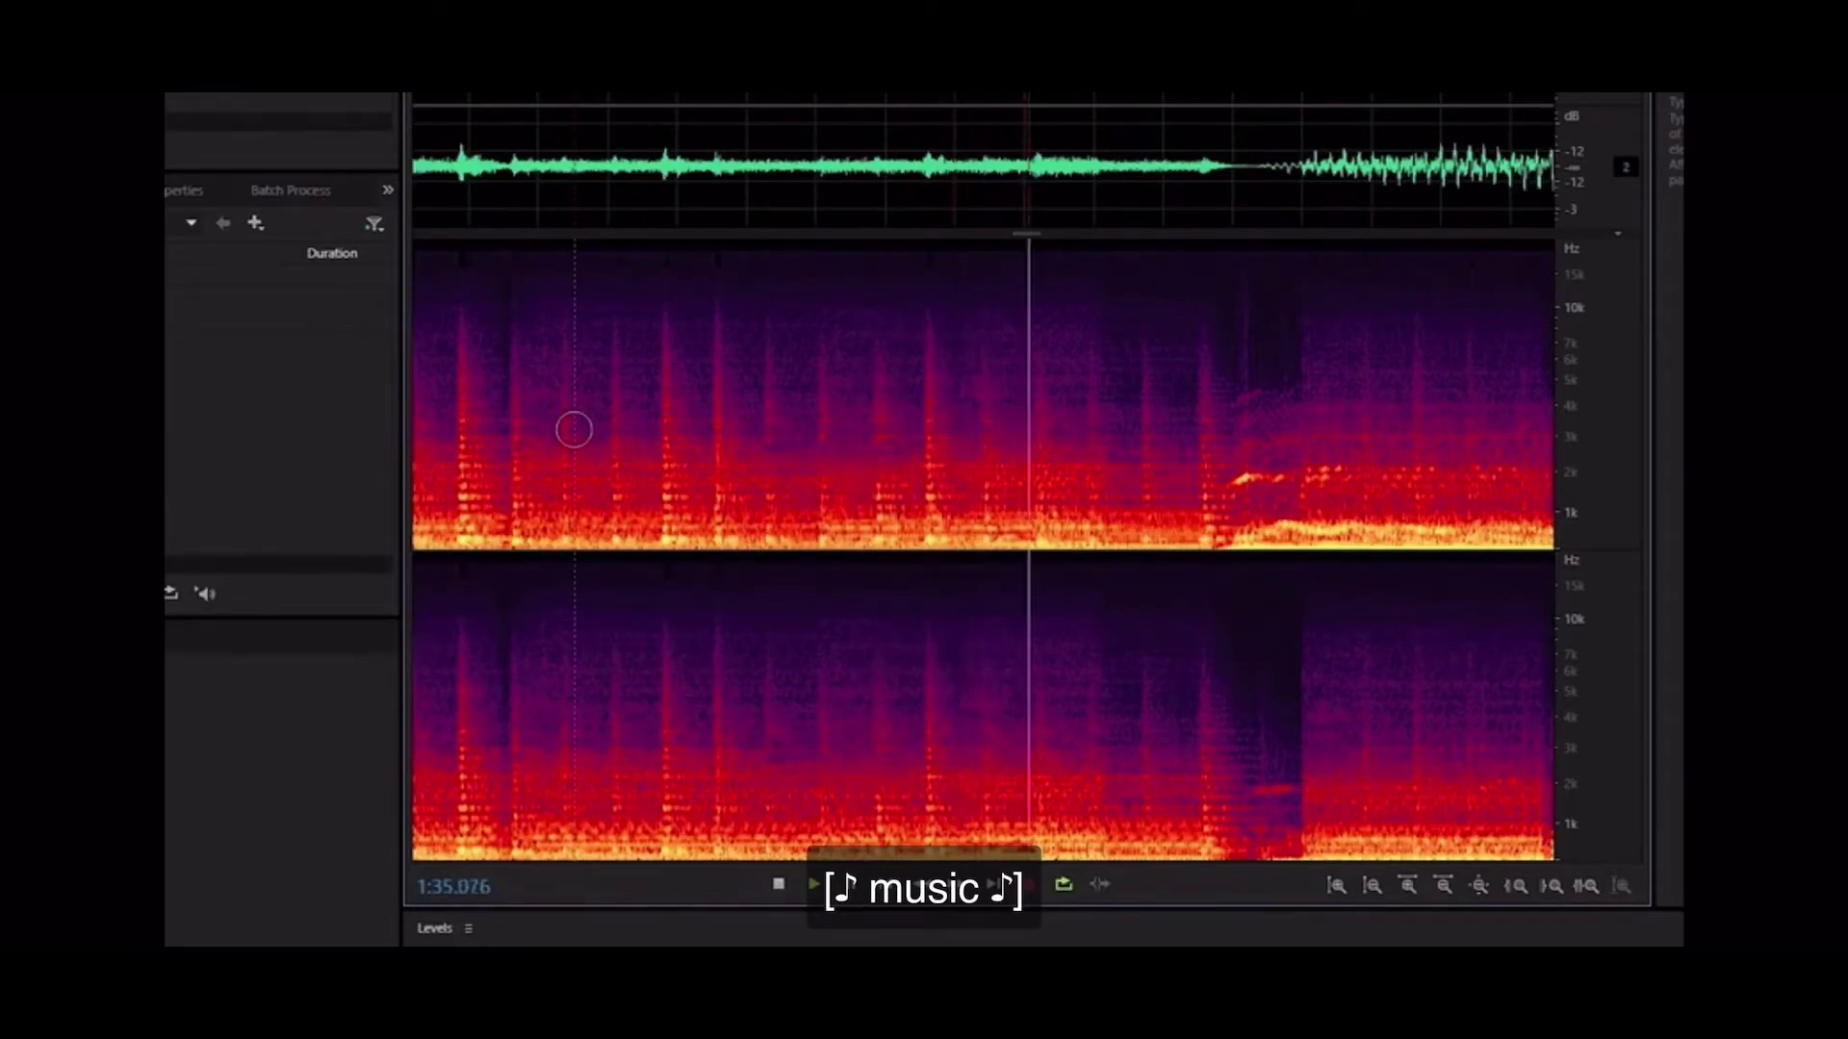
key(space)
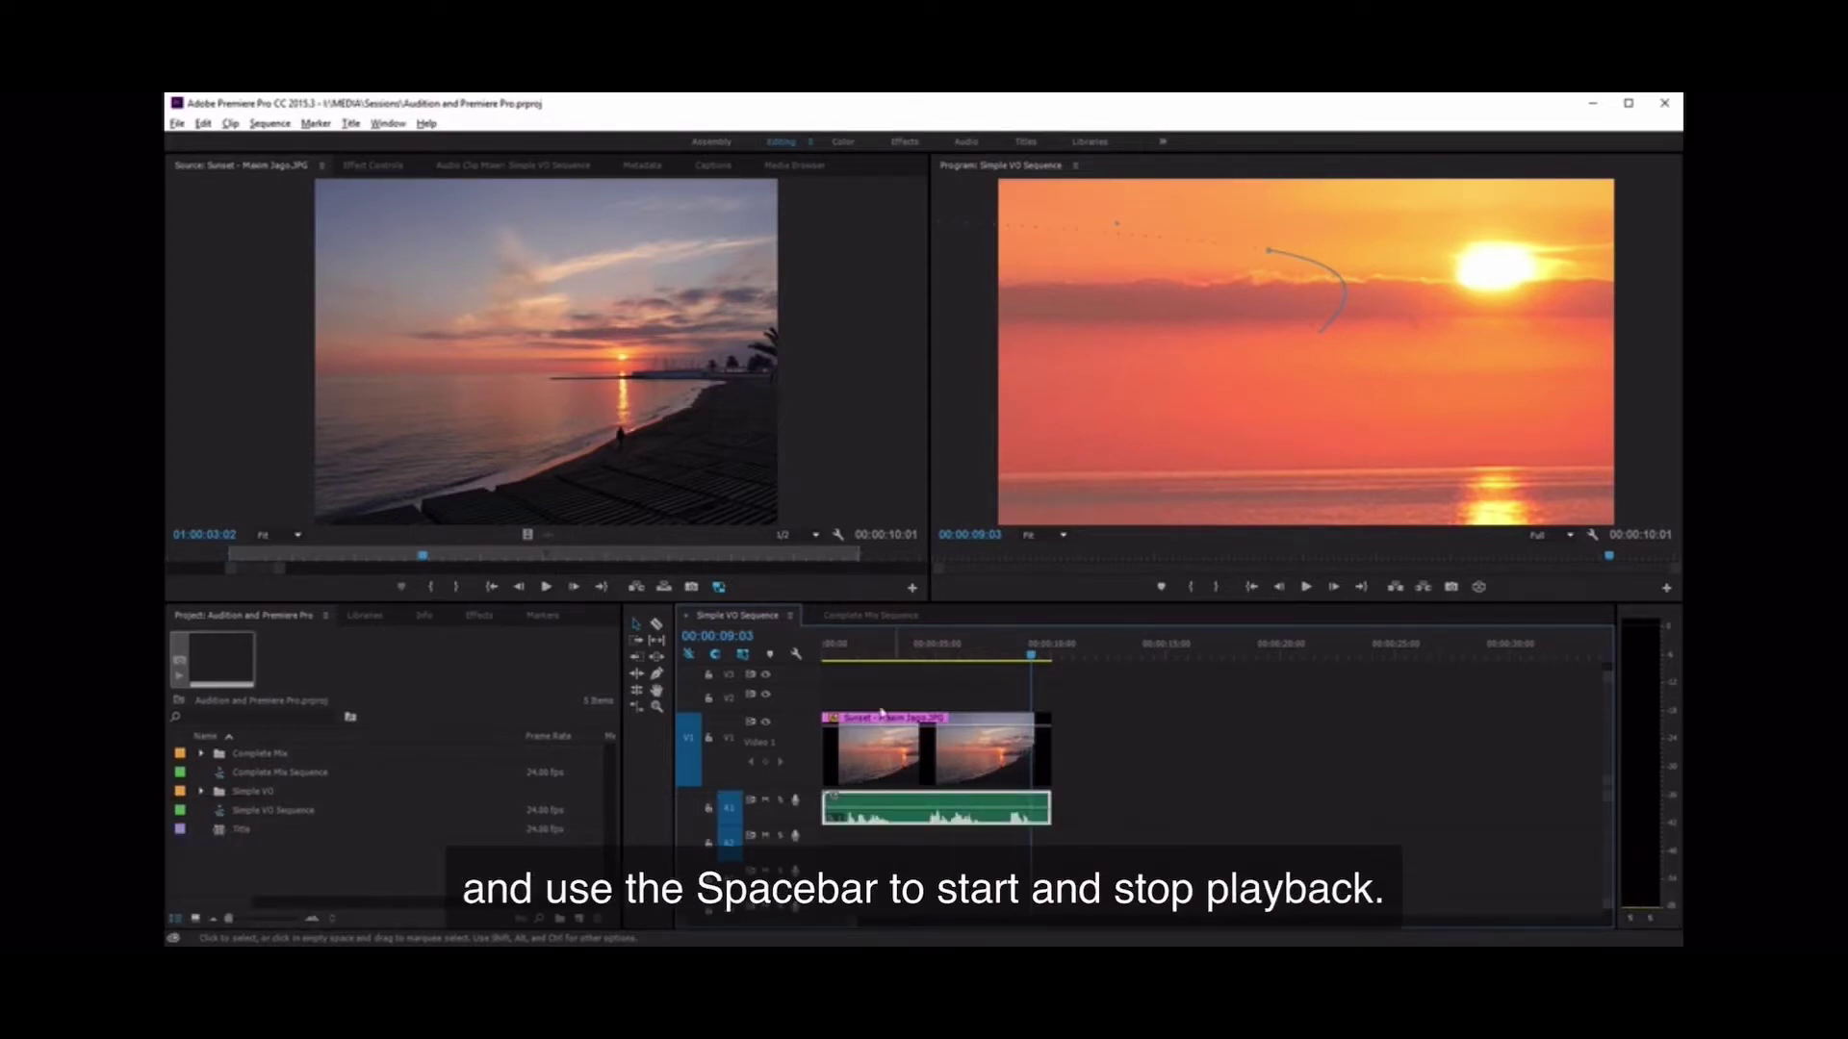
Switch to Premiere Pro and play the Simple VO Sequence from its start, stopping partway through
click(829, 656)
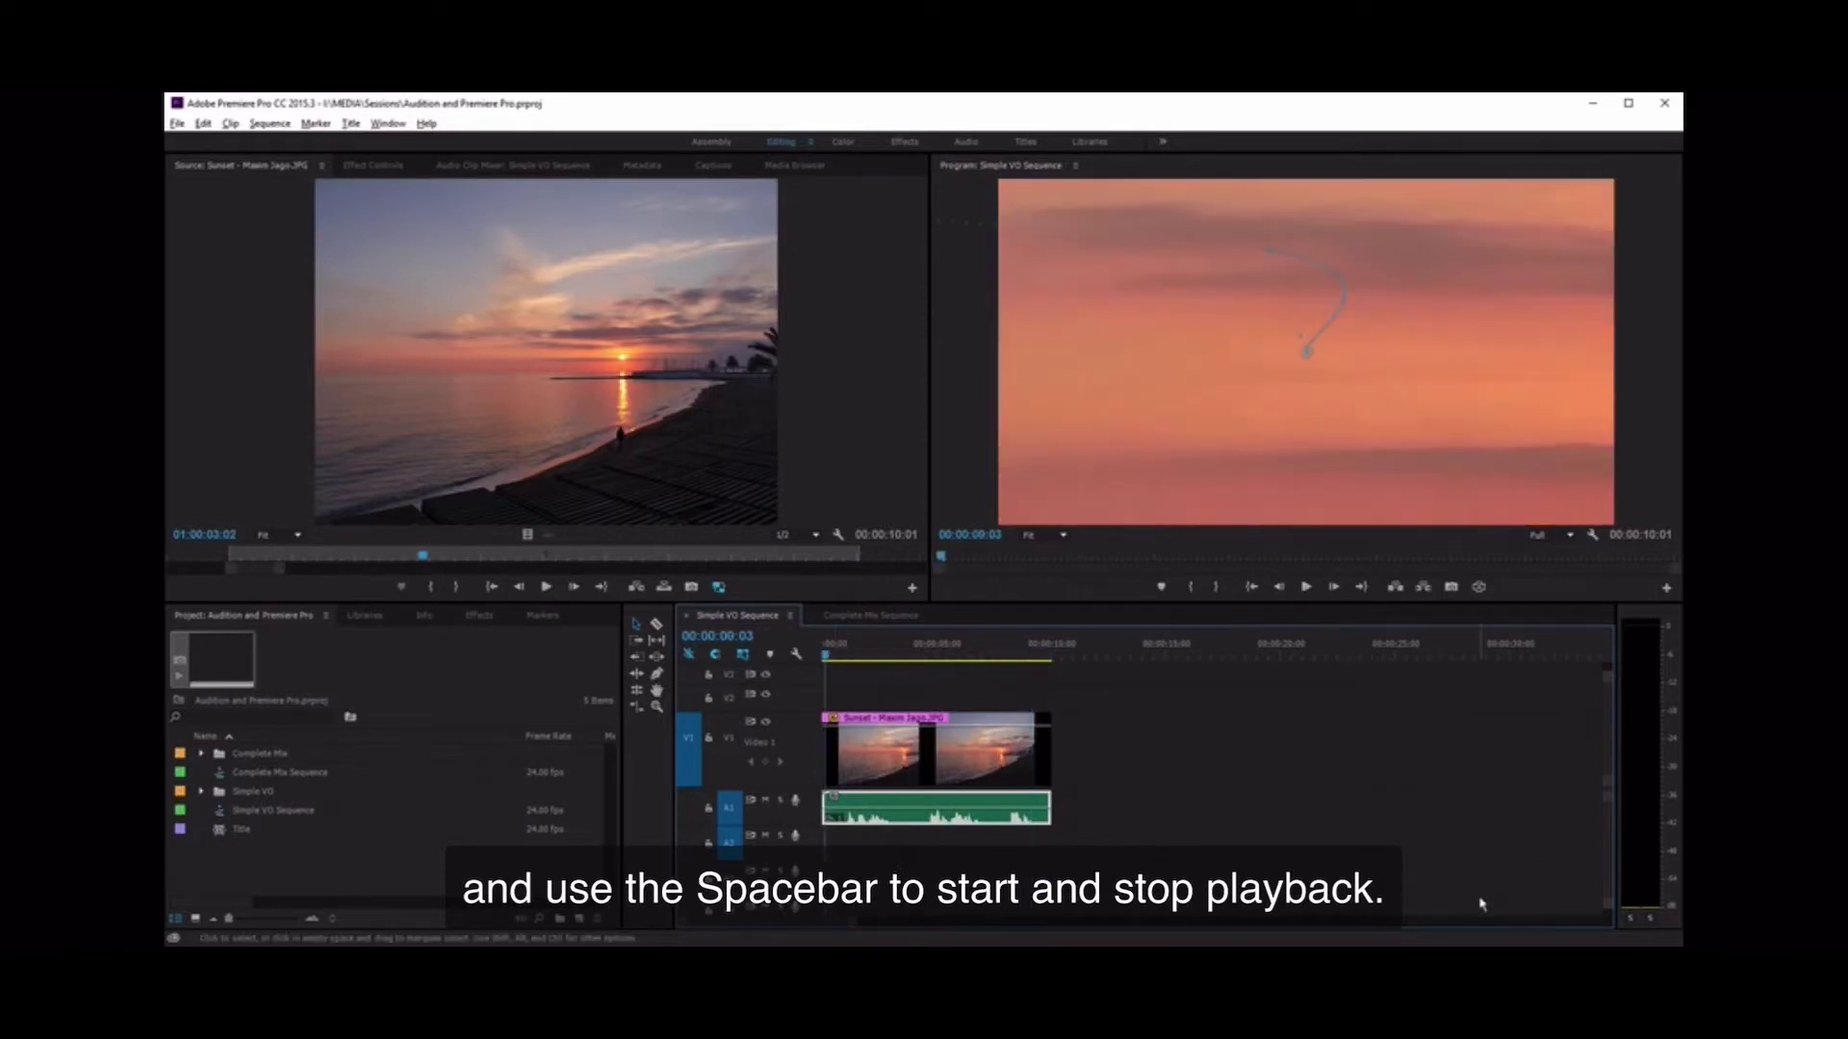
key(space)
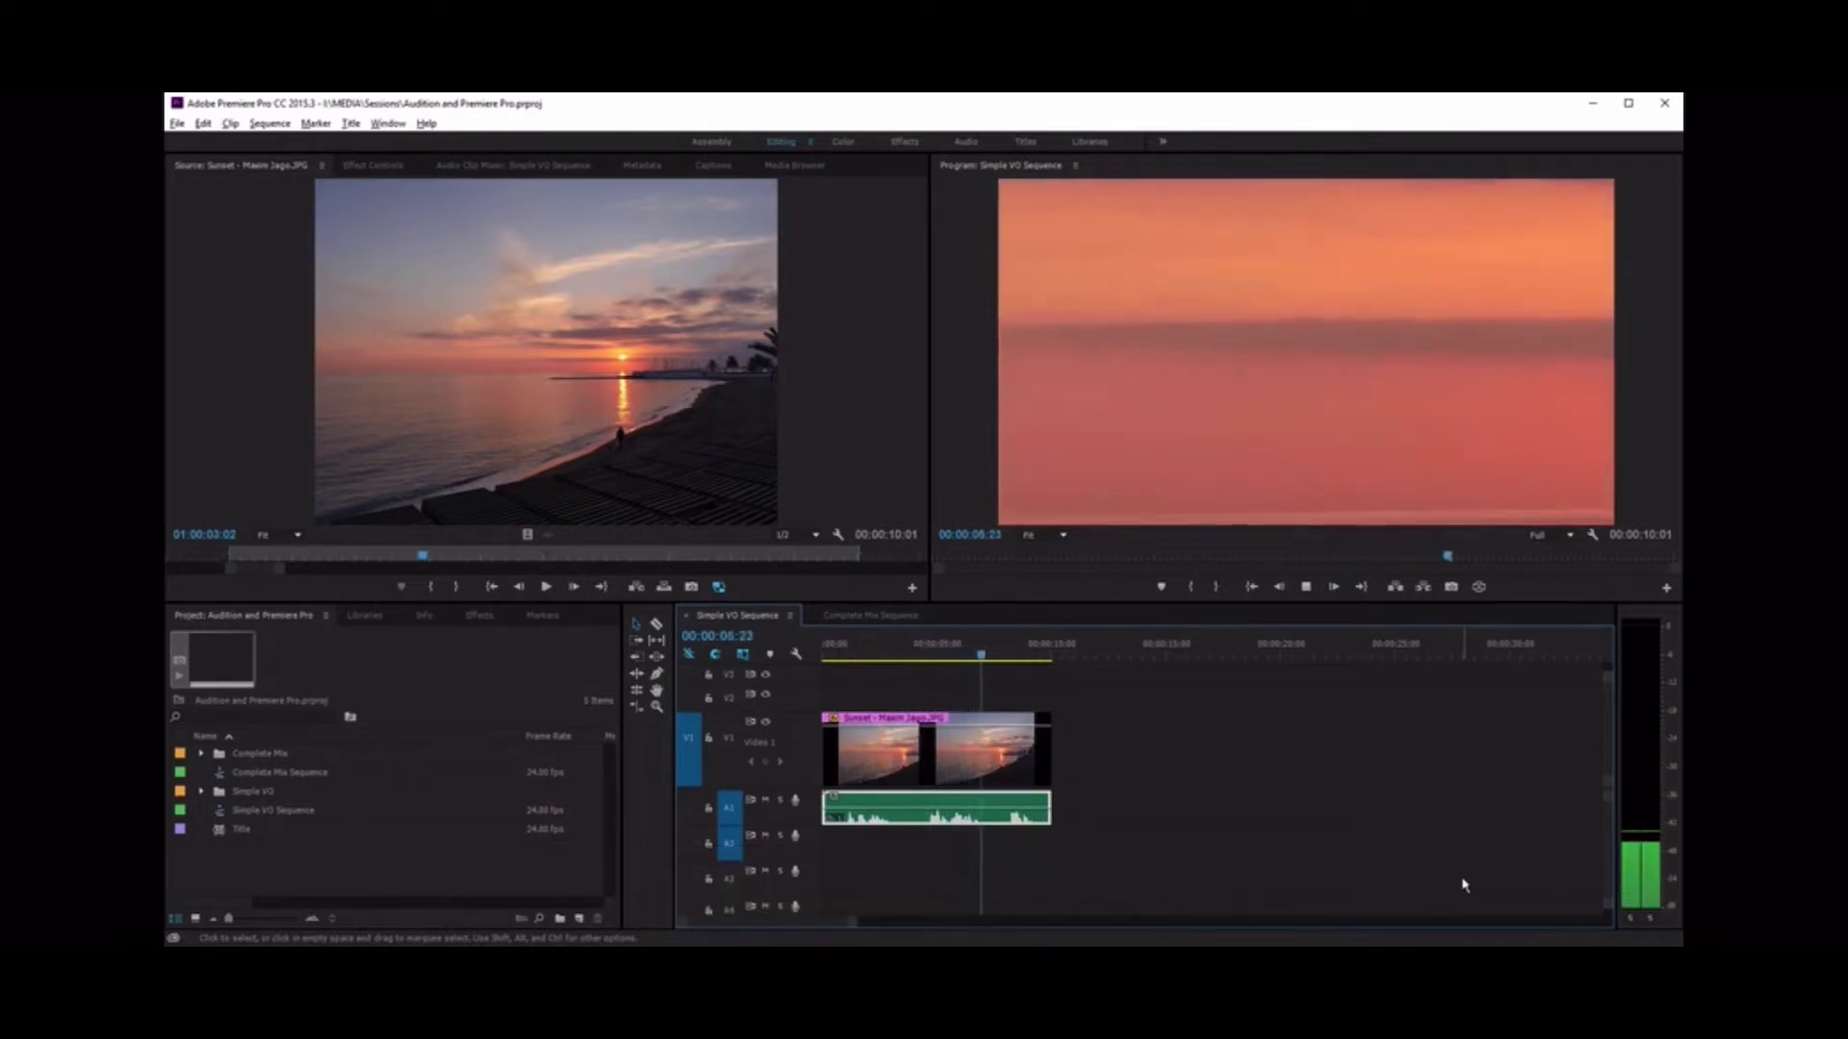
key(space)
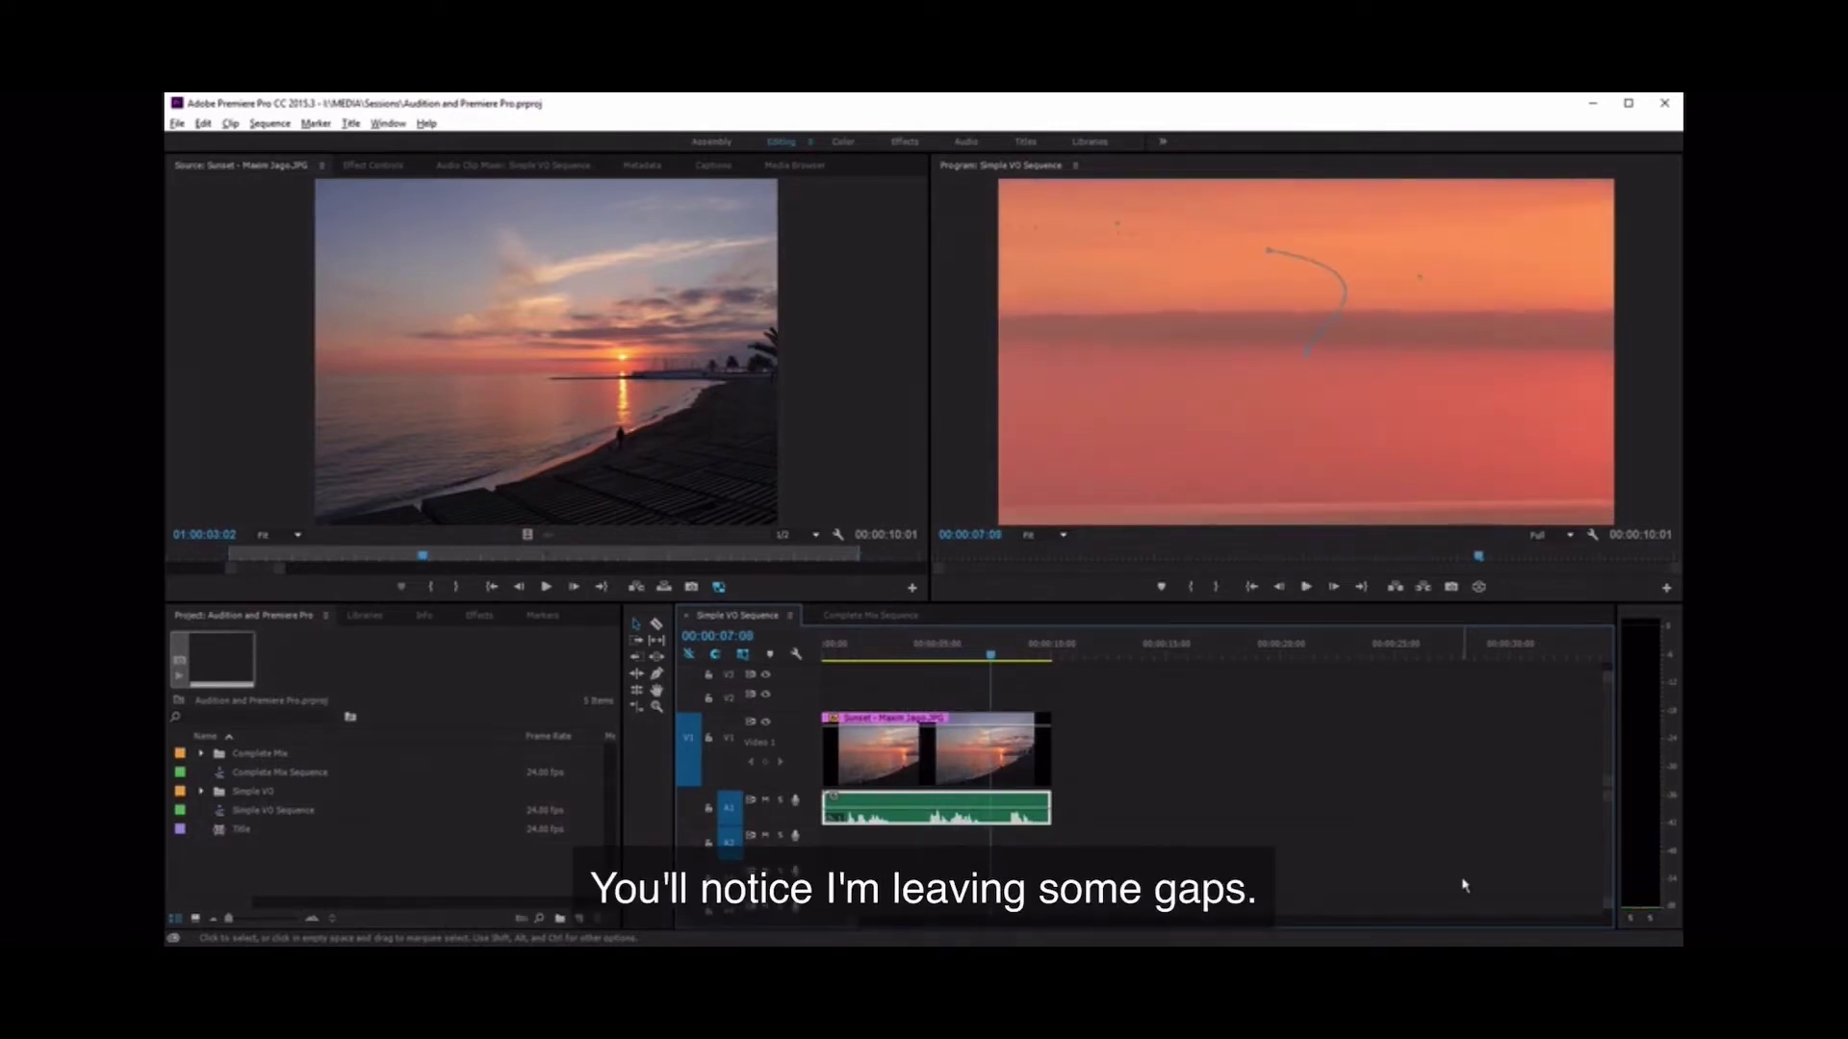
Send the selected voice-over clip from the Simple VO Sequence to Adobe Audition for editing
key(Right)
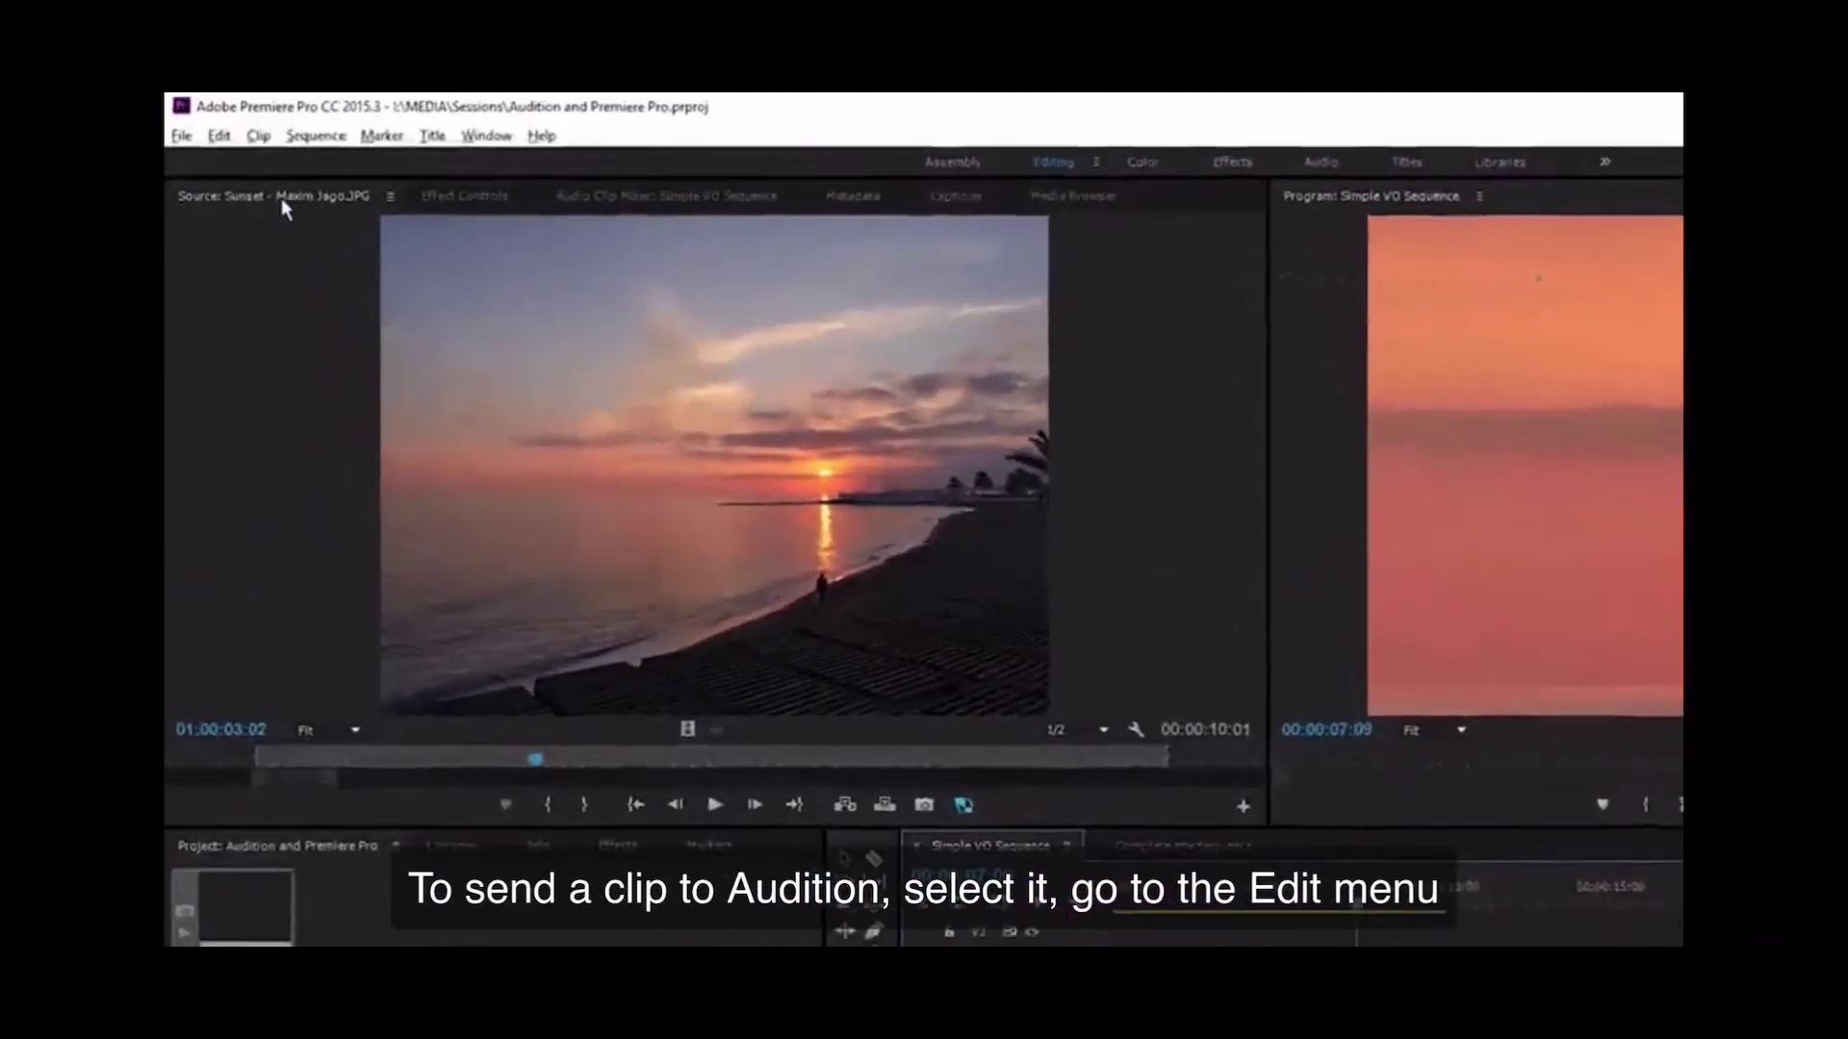
click(238, 147)
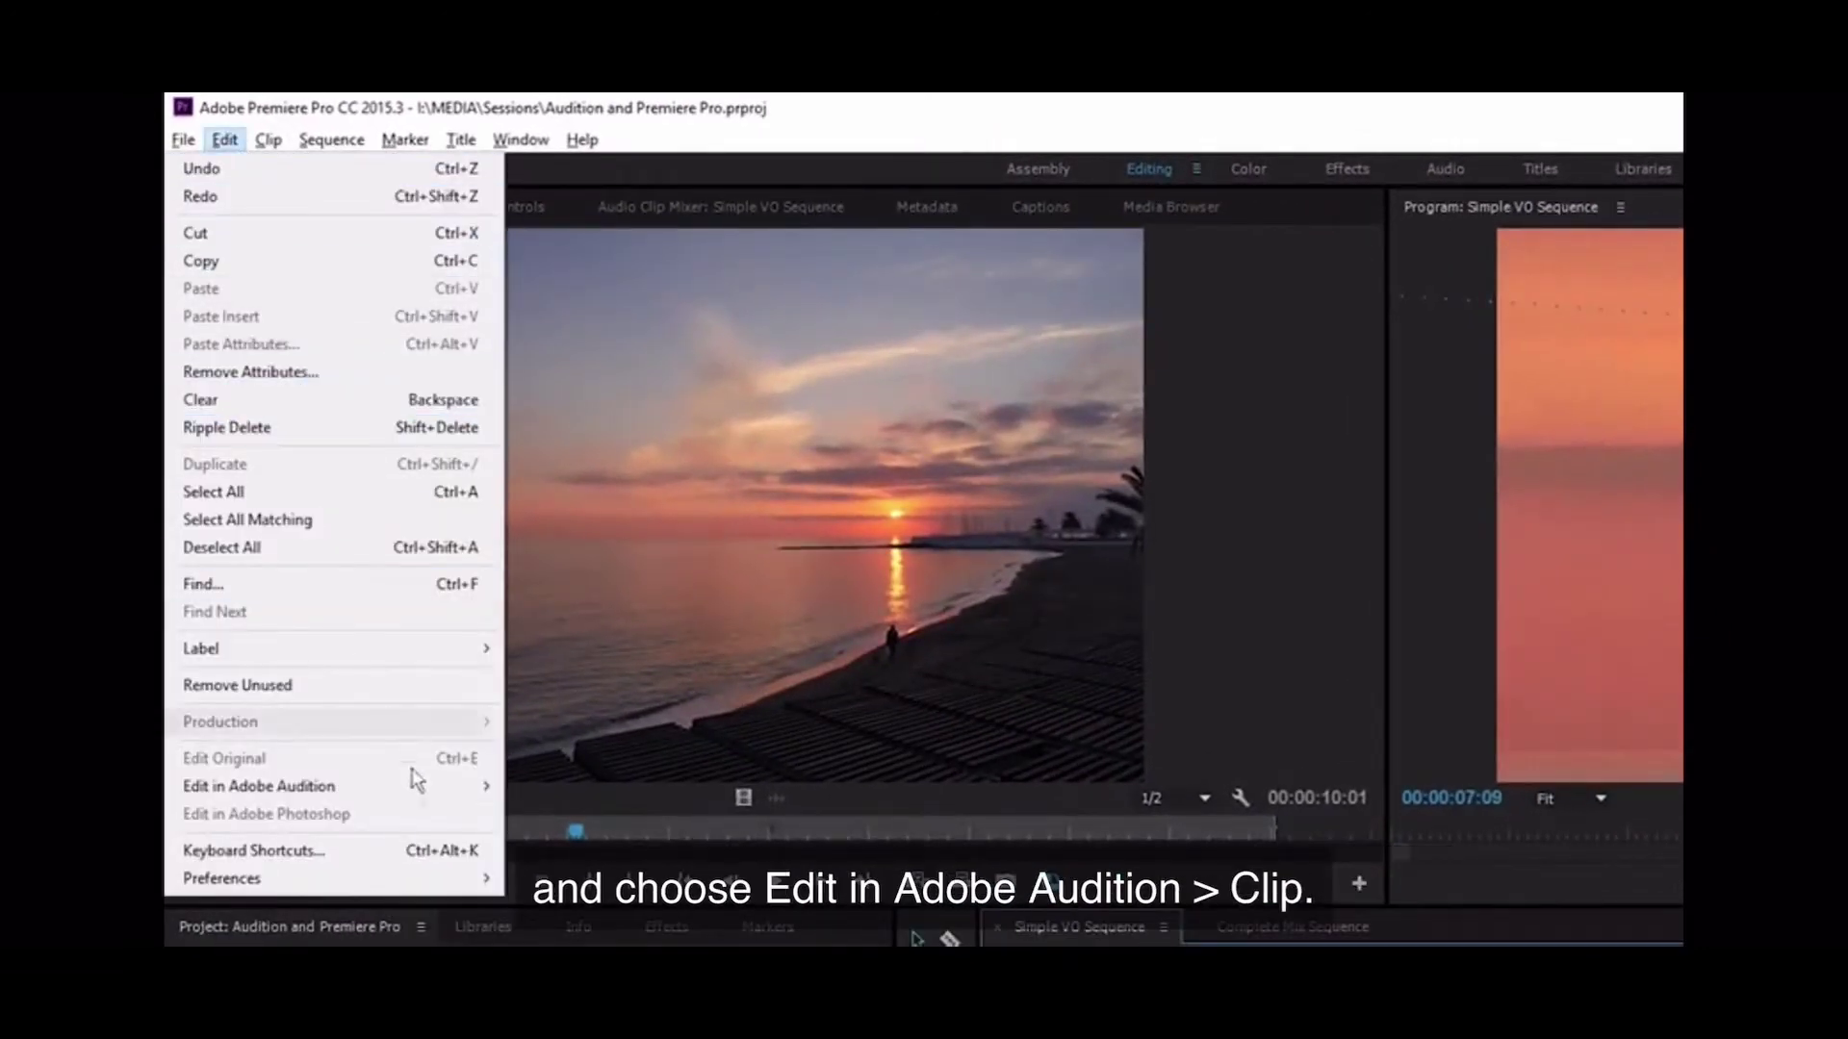
mouse_move(421, 790)
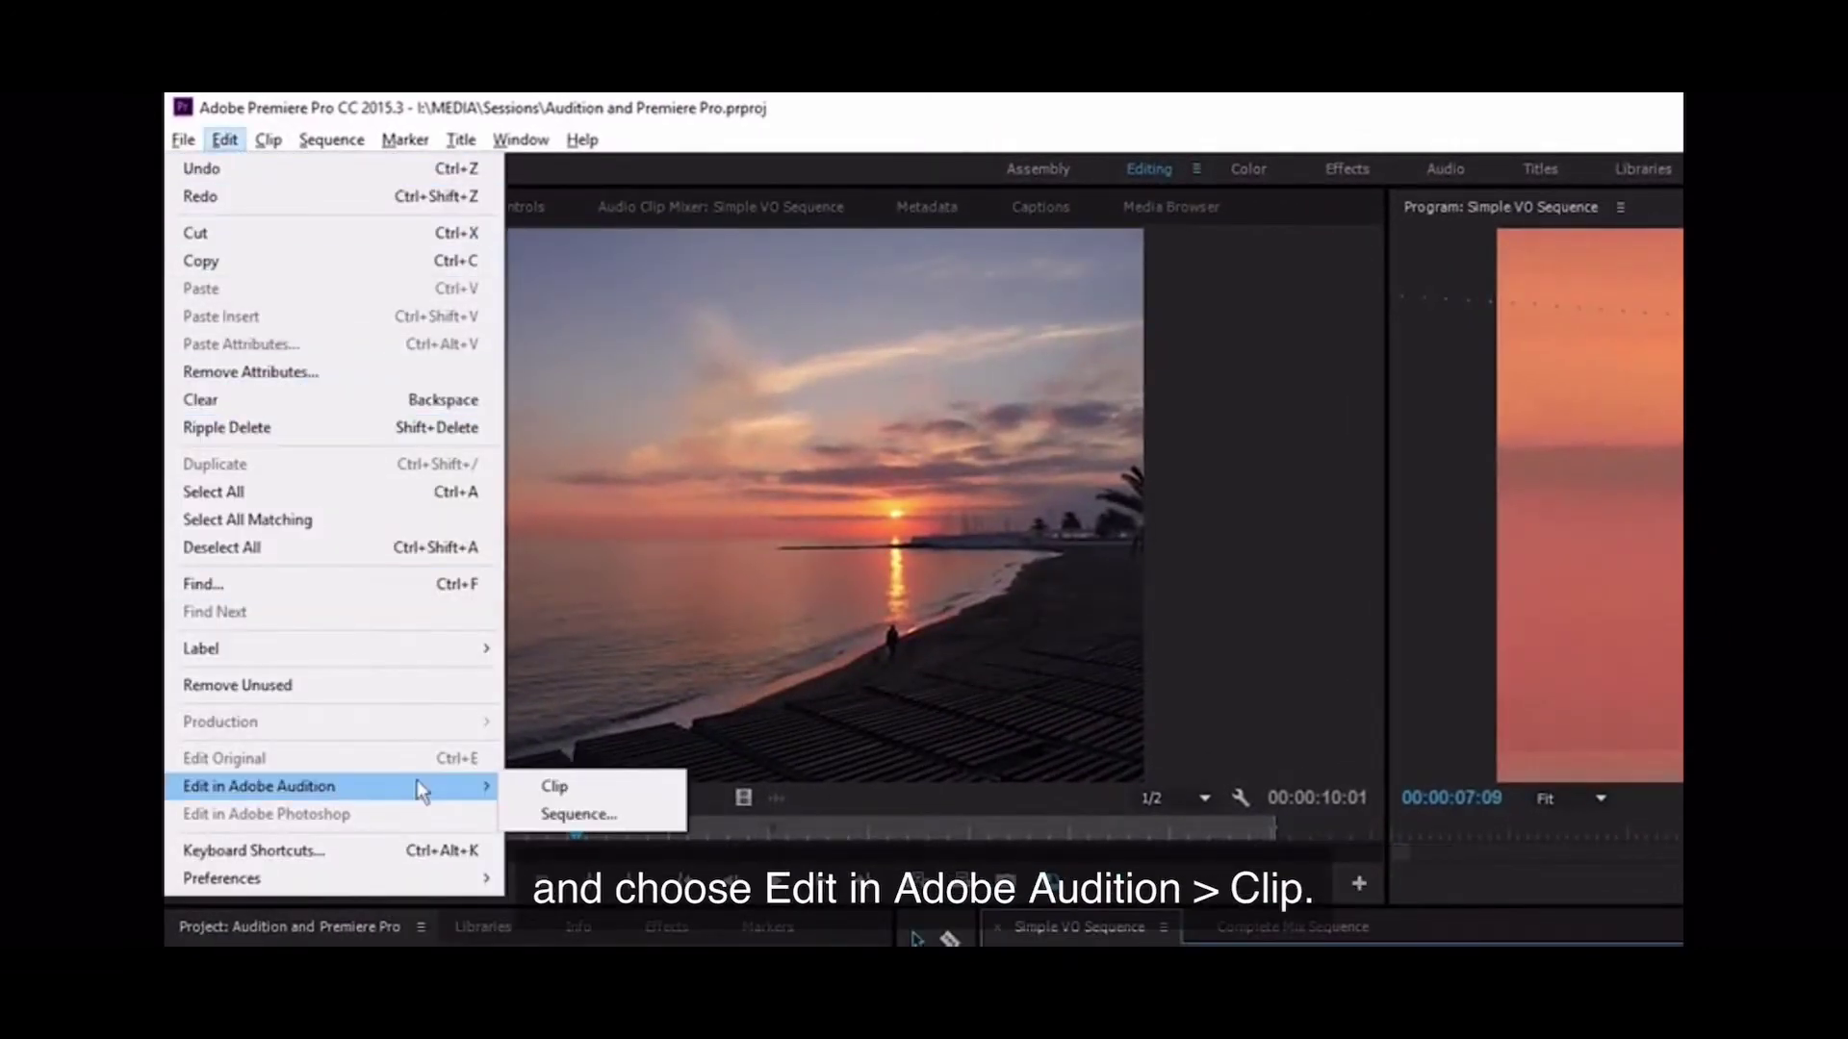
click(609, 791)
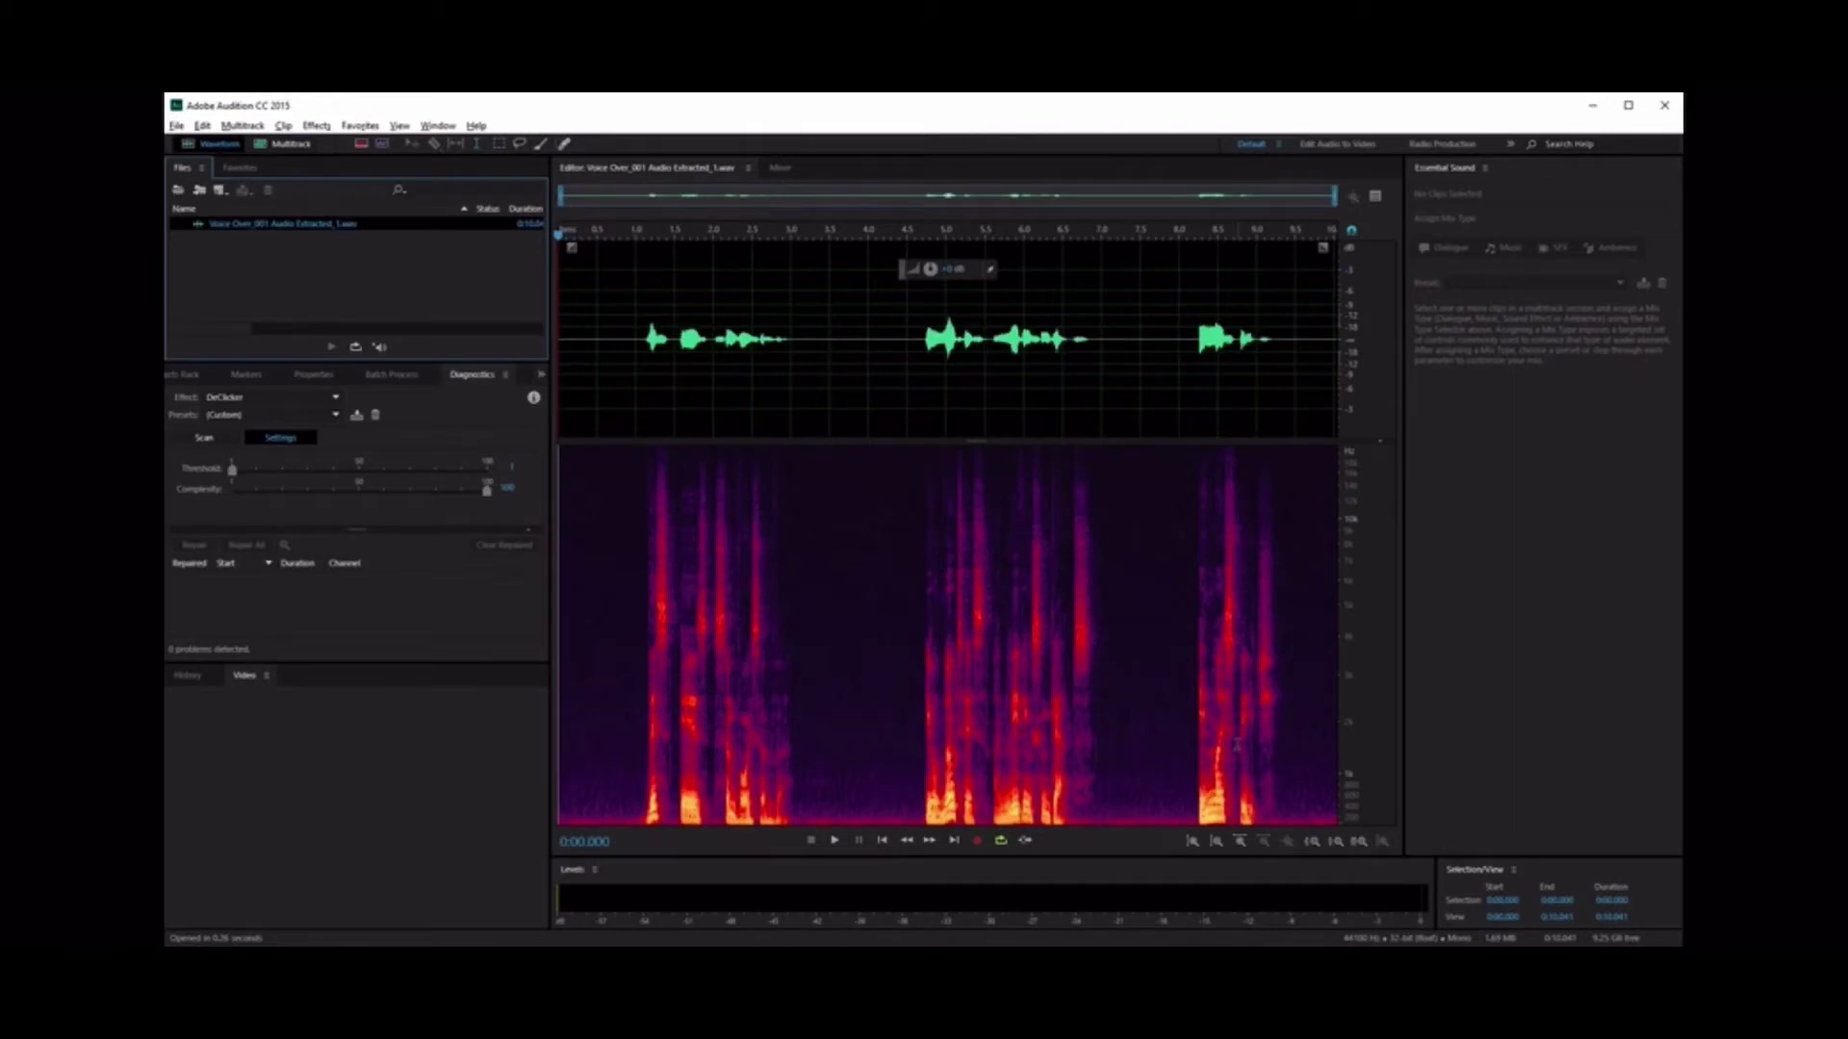
Capture a noise print from the silent gap between the first and second voice-over phrases, from about 3.1 to 4.6 seconds
drag(801, 650, 912, 678)
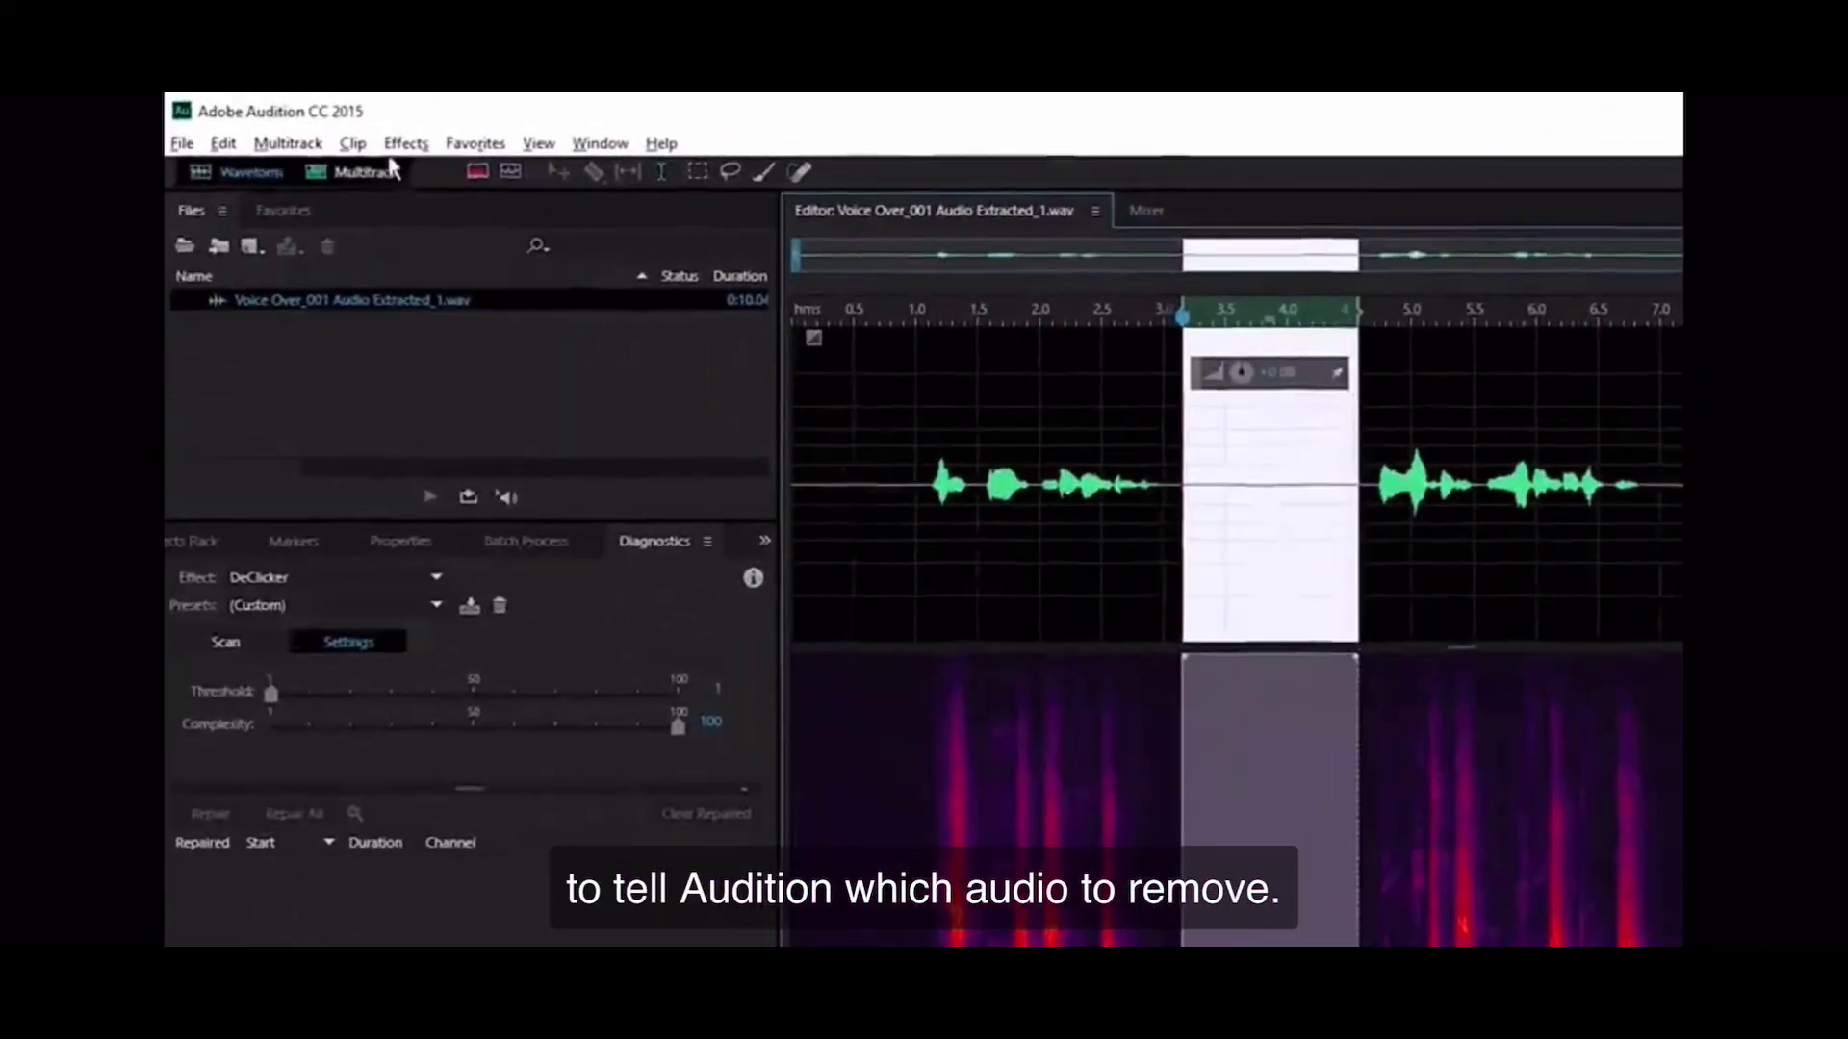
click(405, 143)
mouse_move(445, 588)
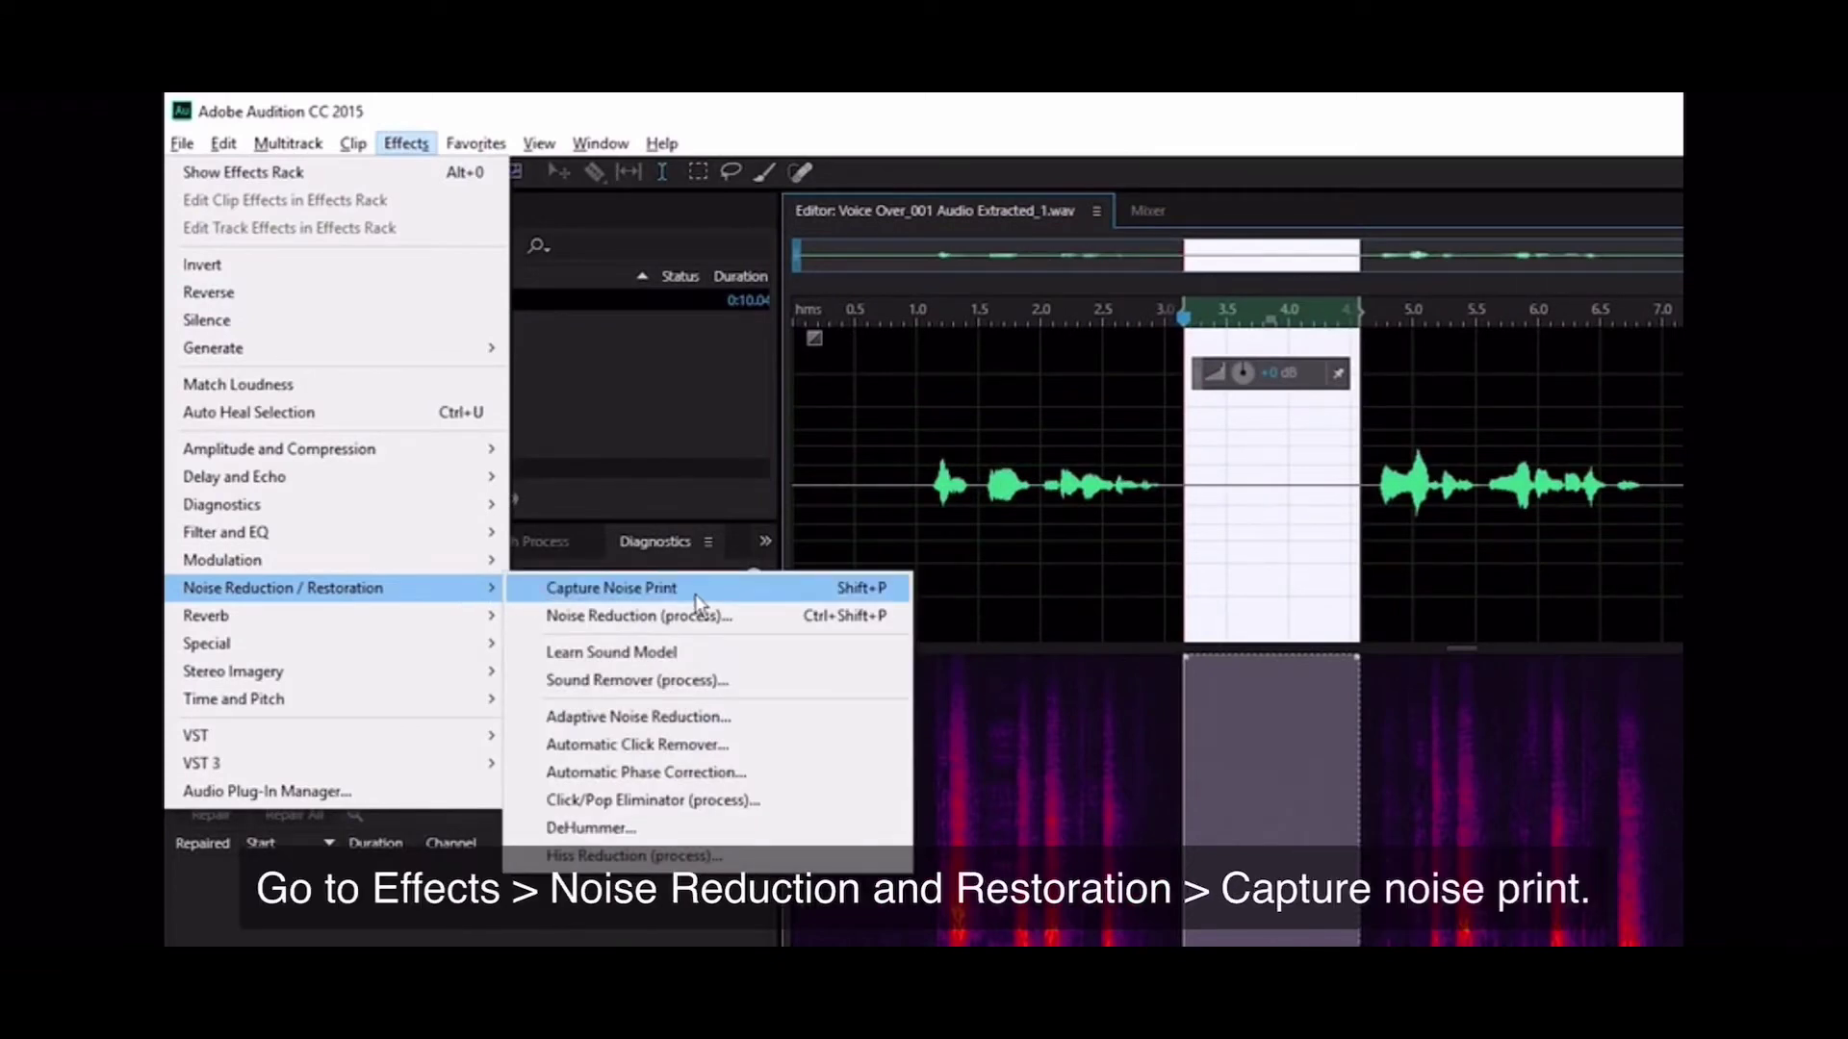
click(694, 595)
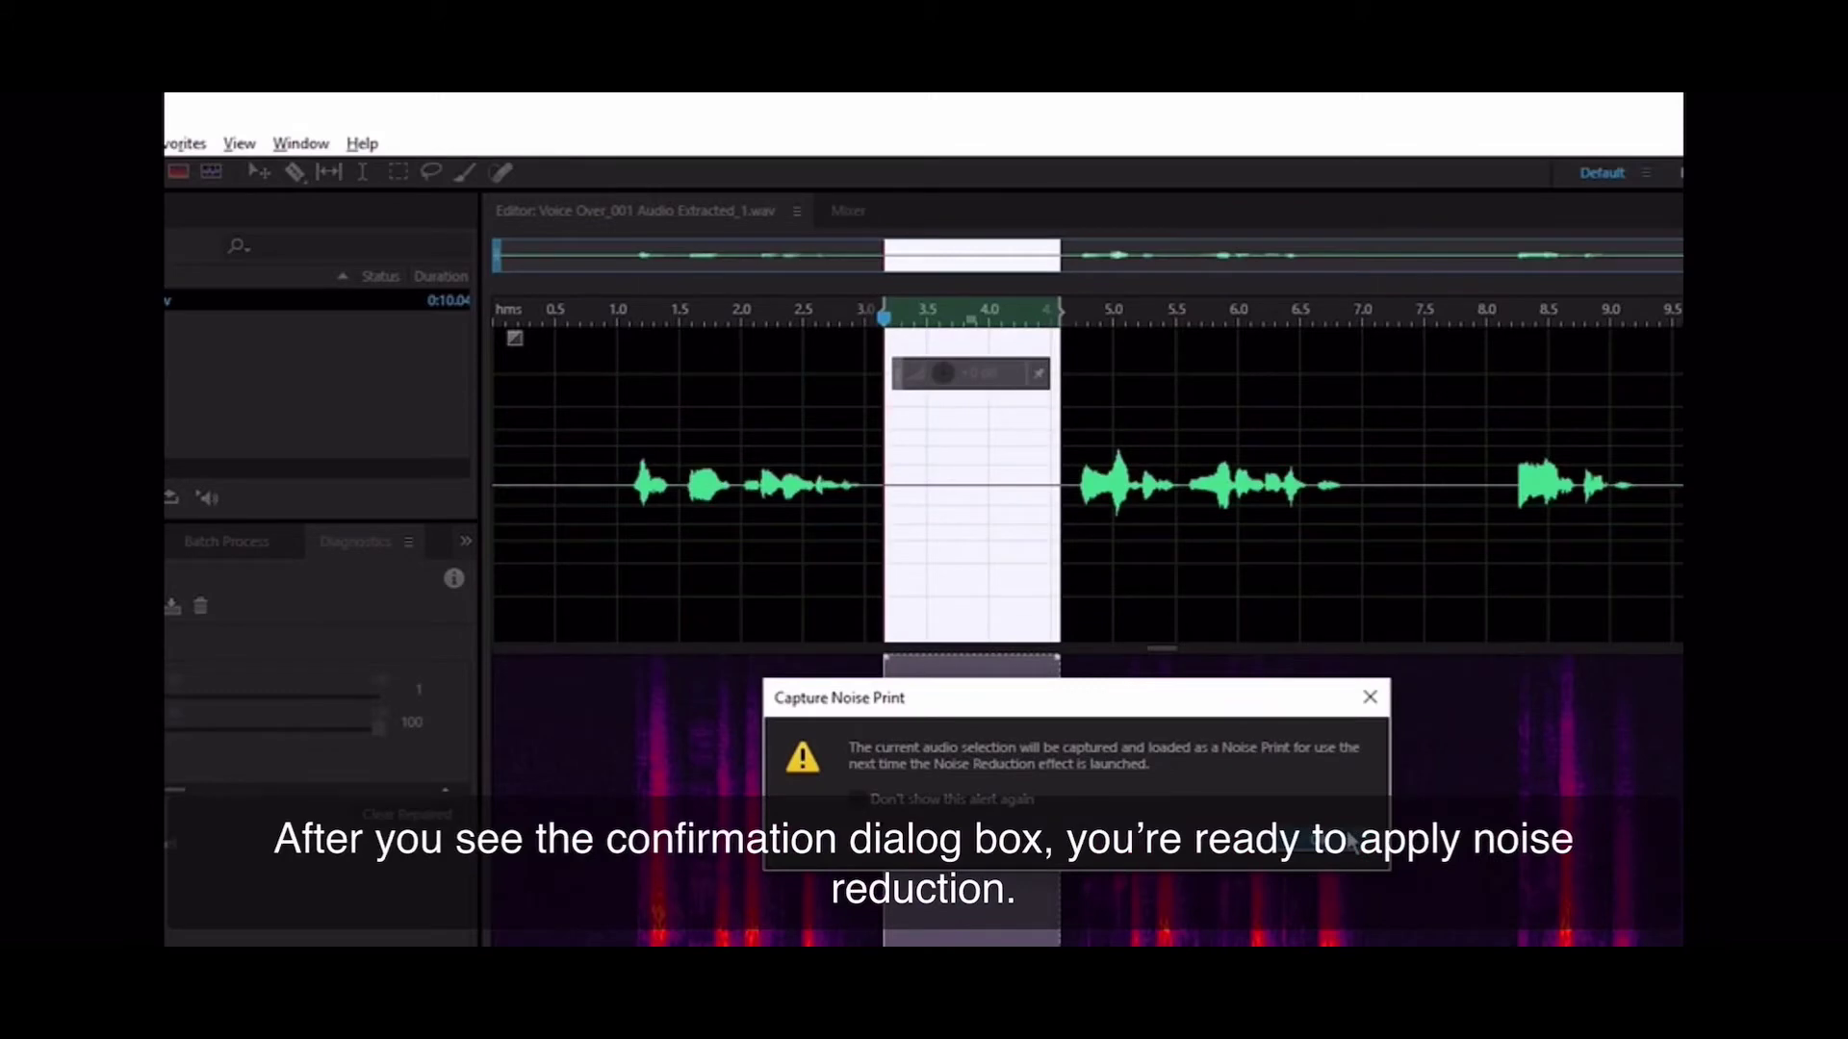
click(1351, 842)
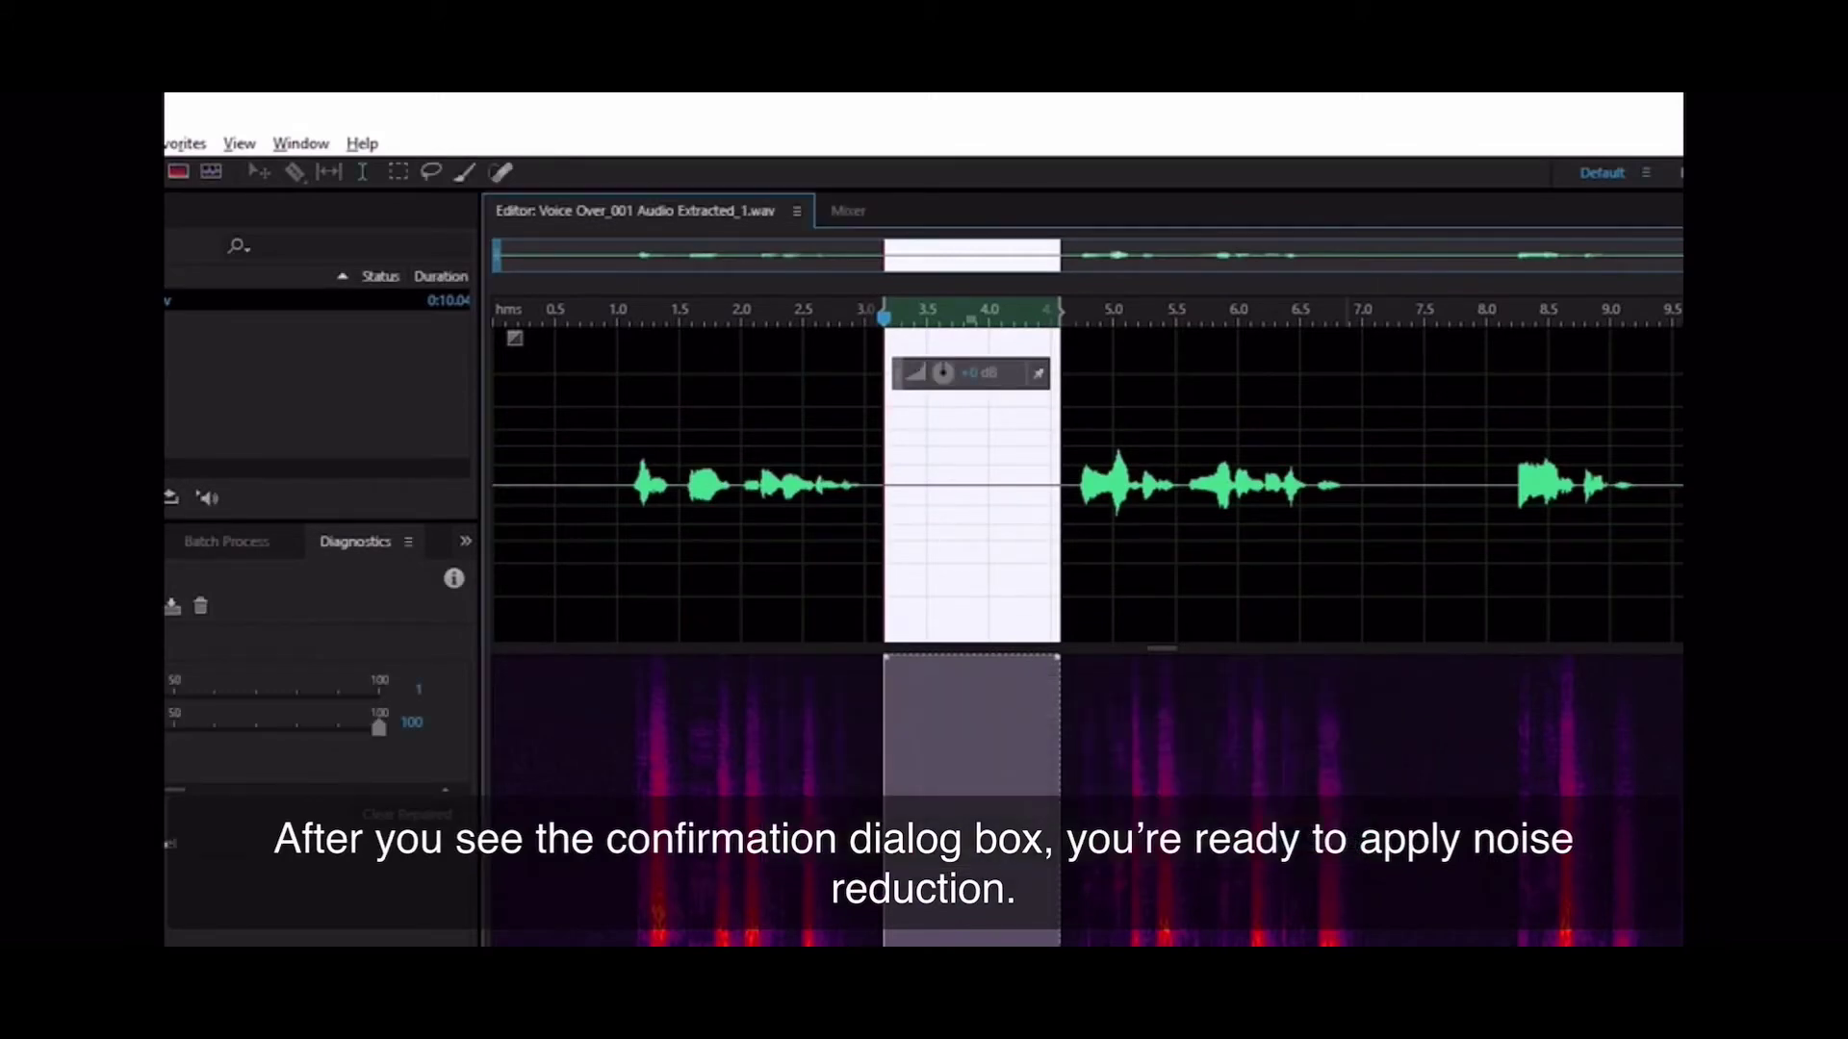
Clear the selection, preview Noise Reduction (process) with its default settings, and apply it to the whole voice-over file
click(713, 847)
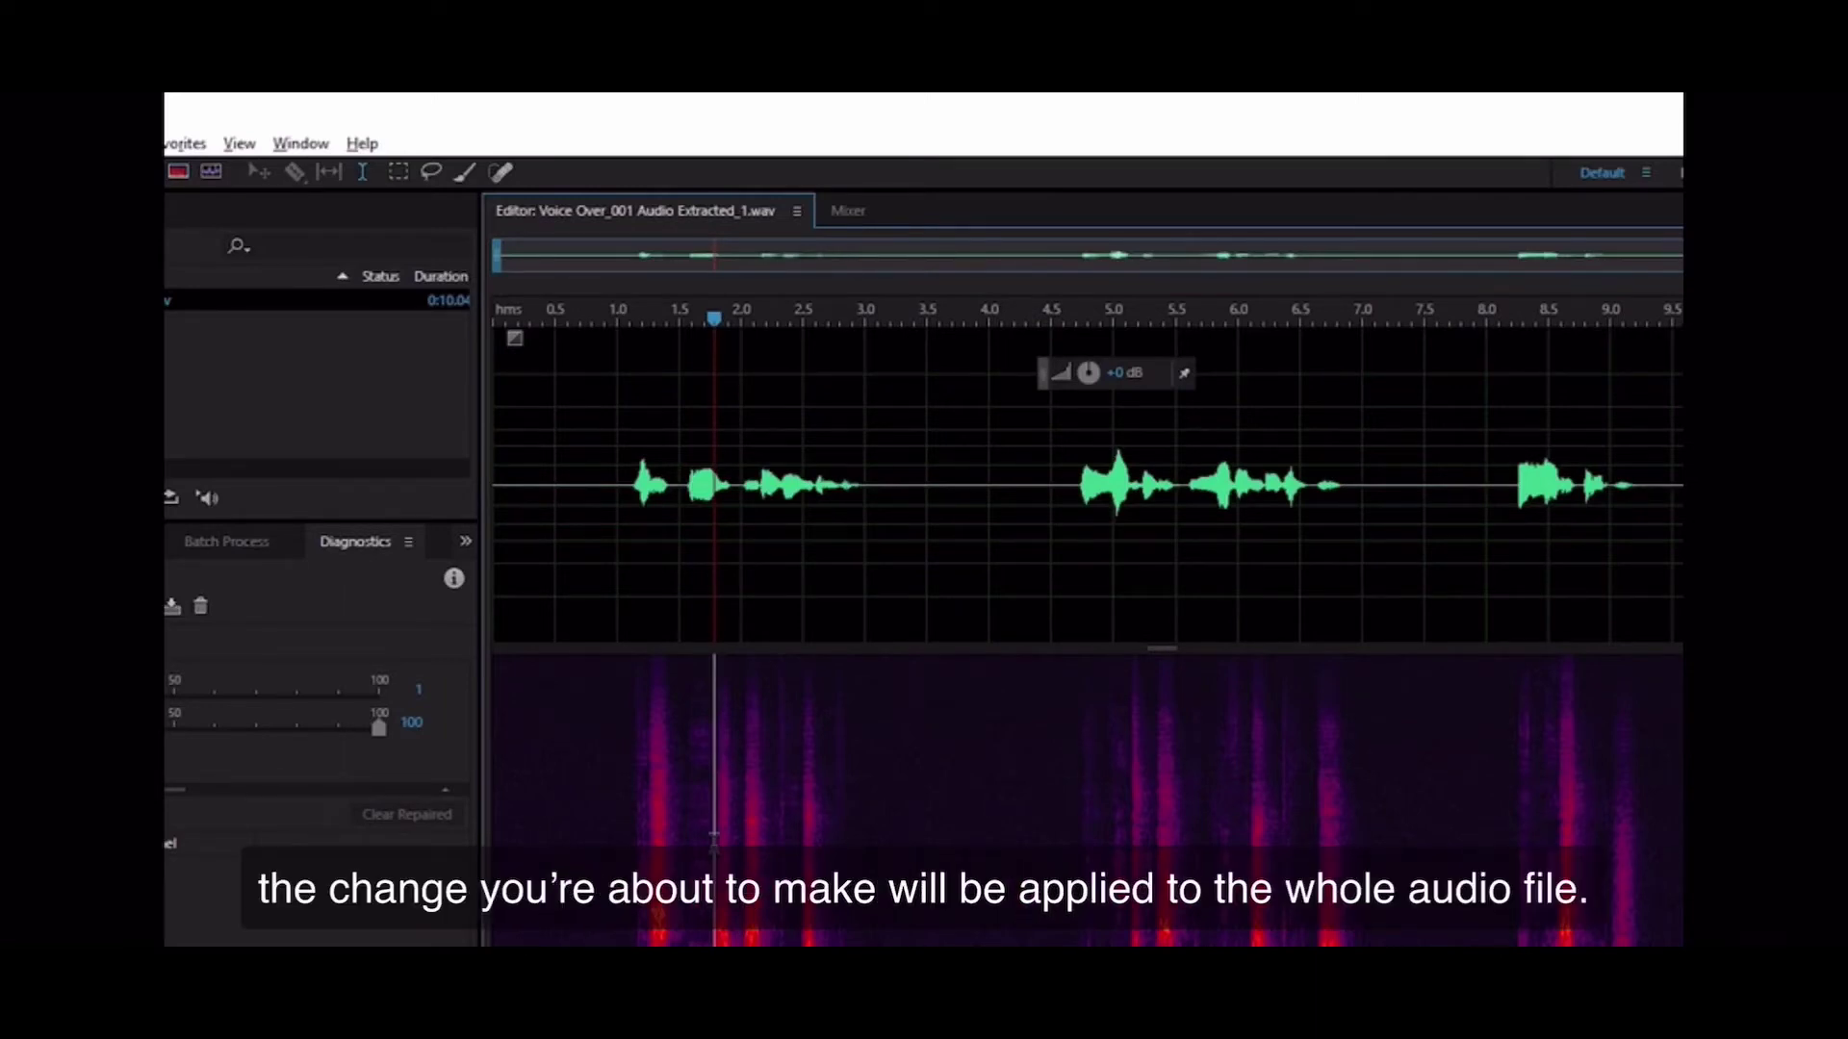
click(406, 142)
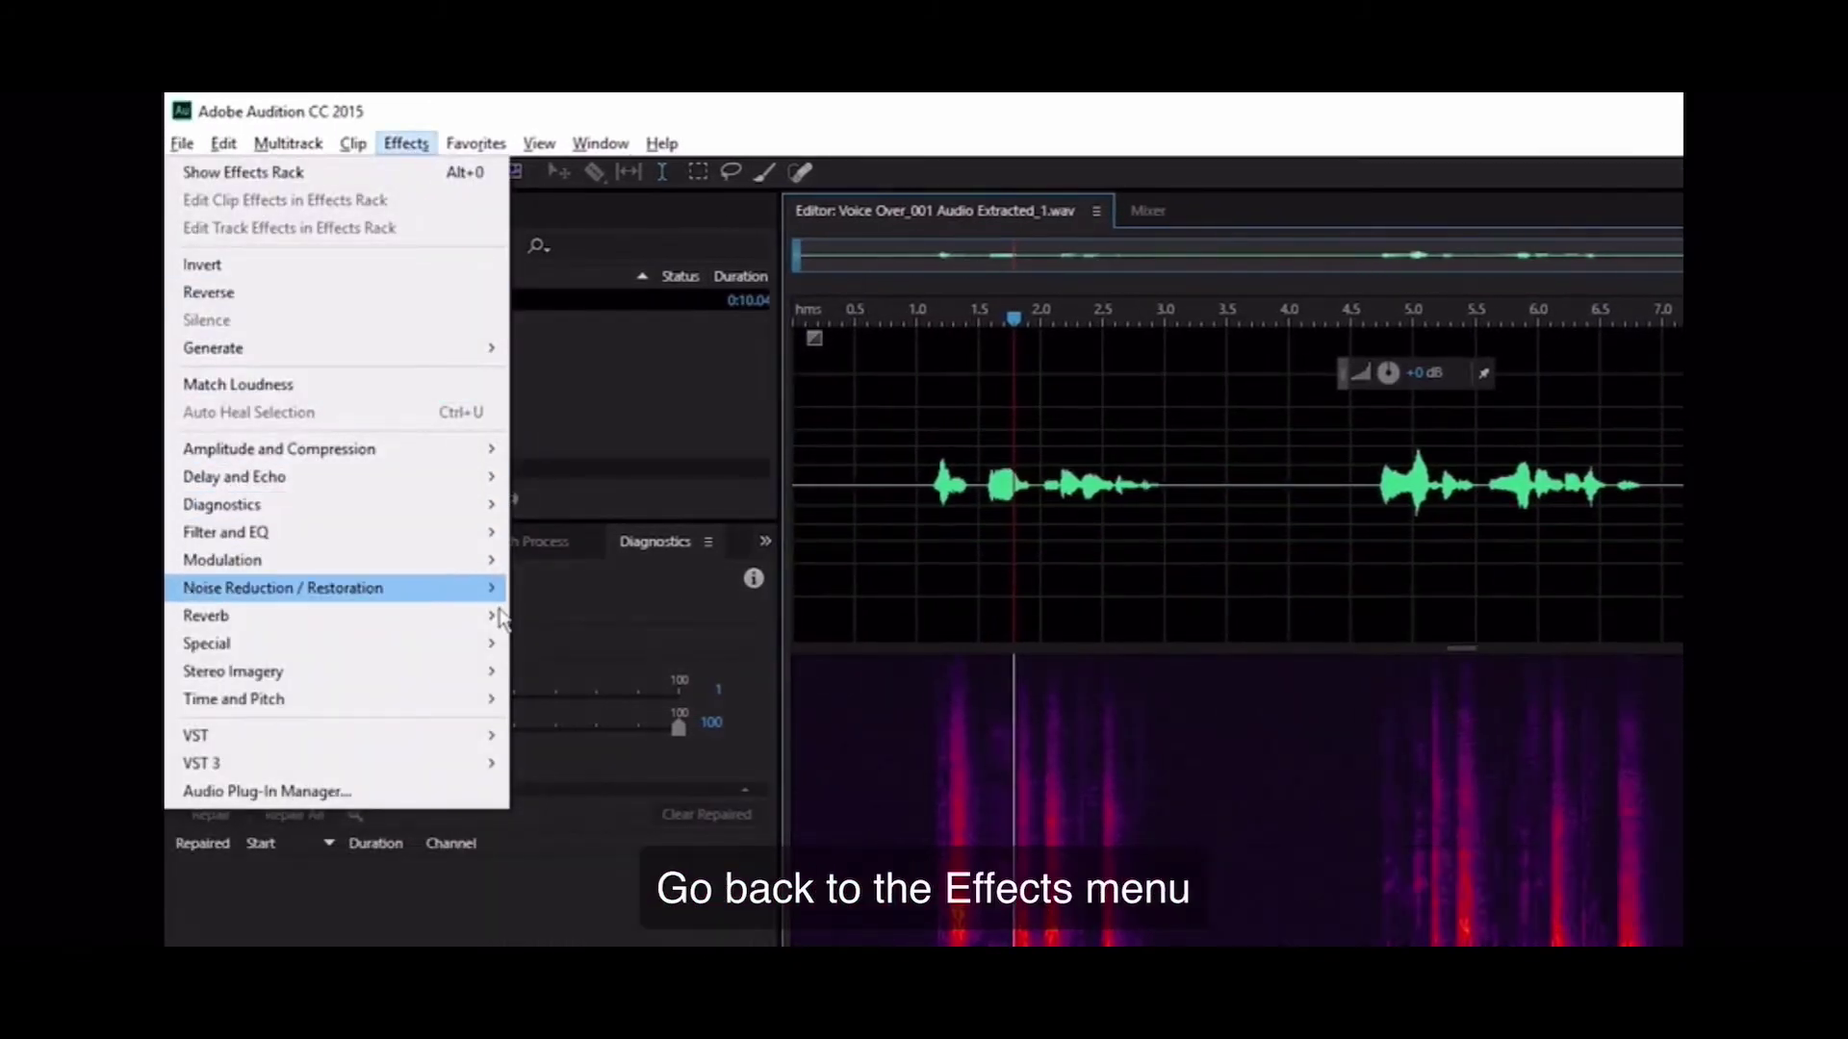
mouse_move(476, 588)
click(630, 621)
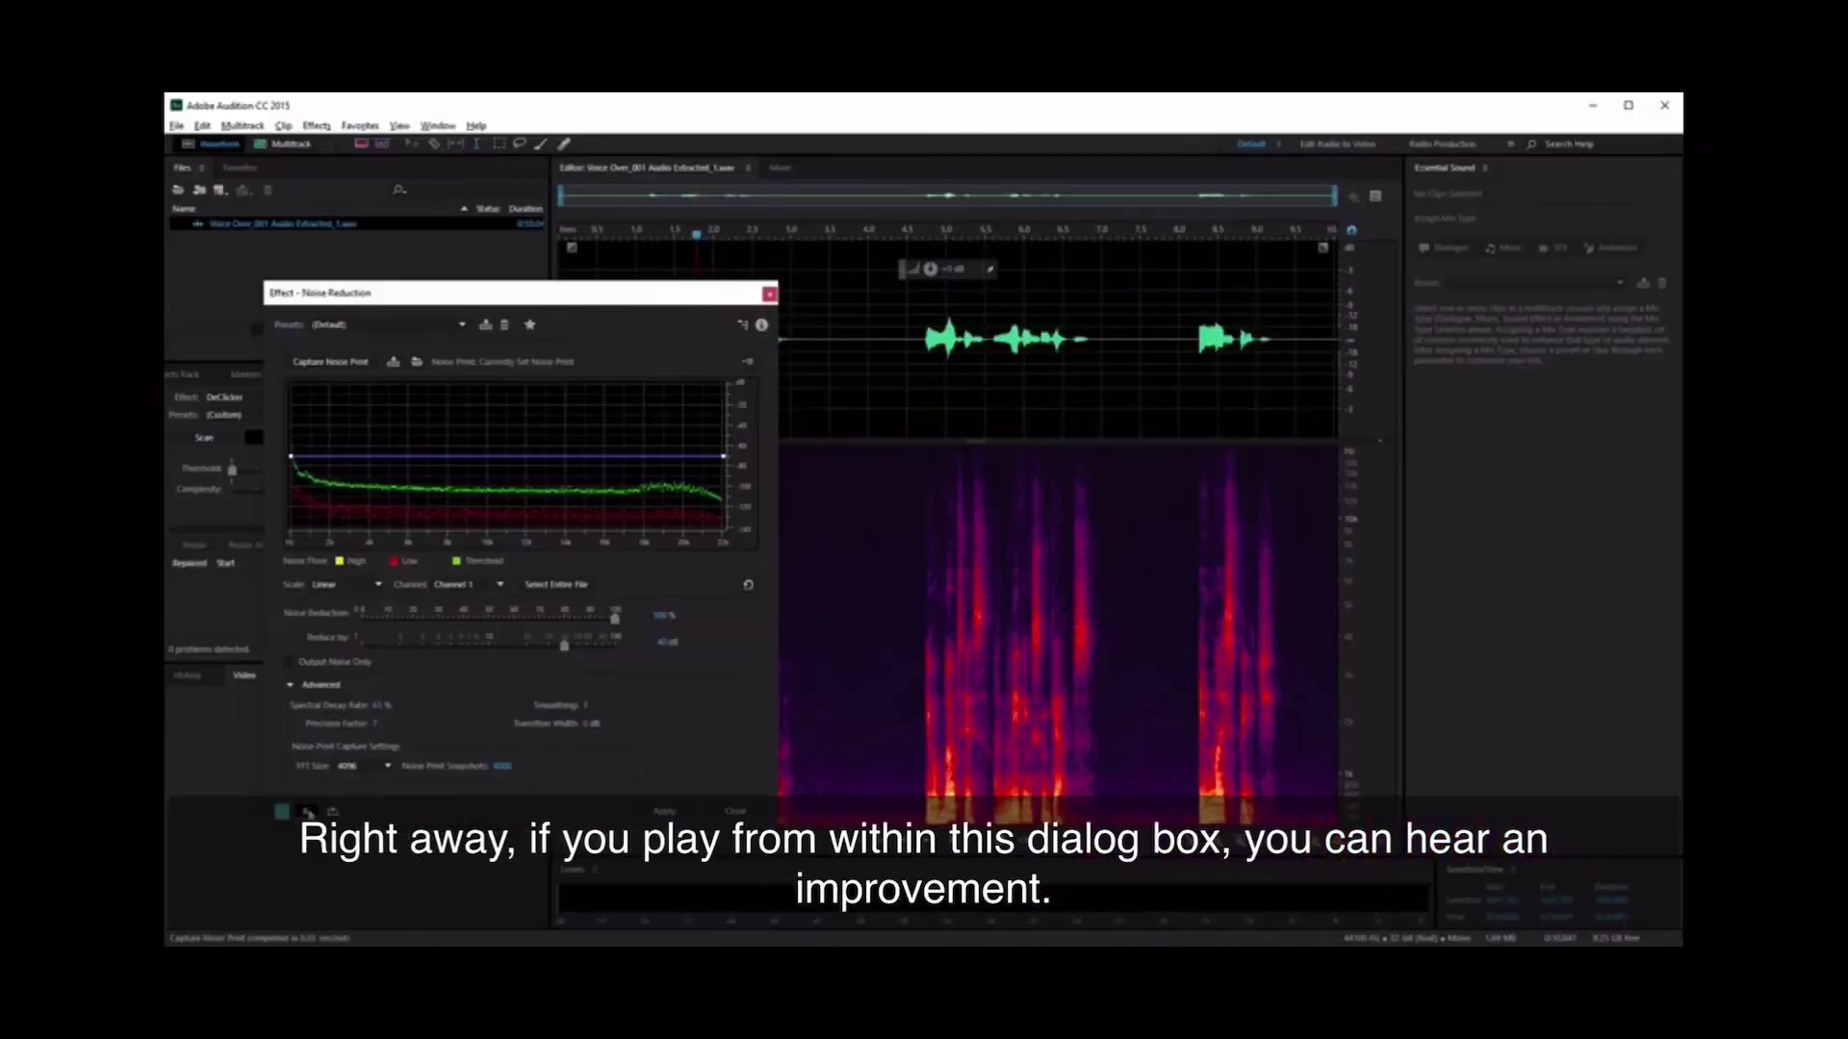
click(375, 903)
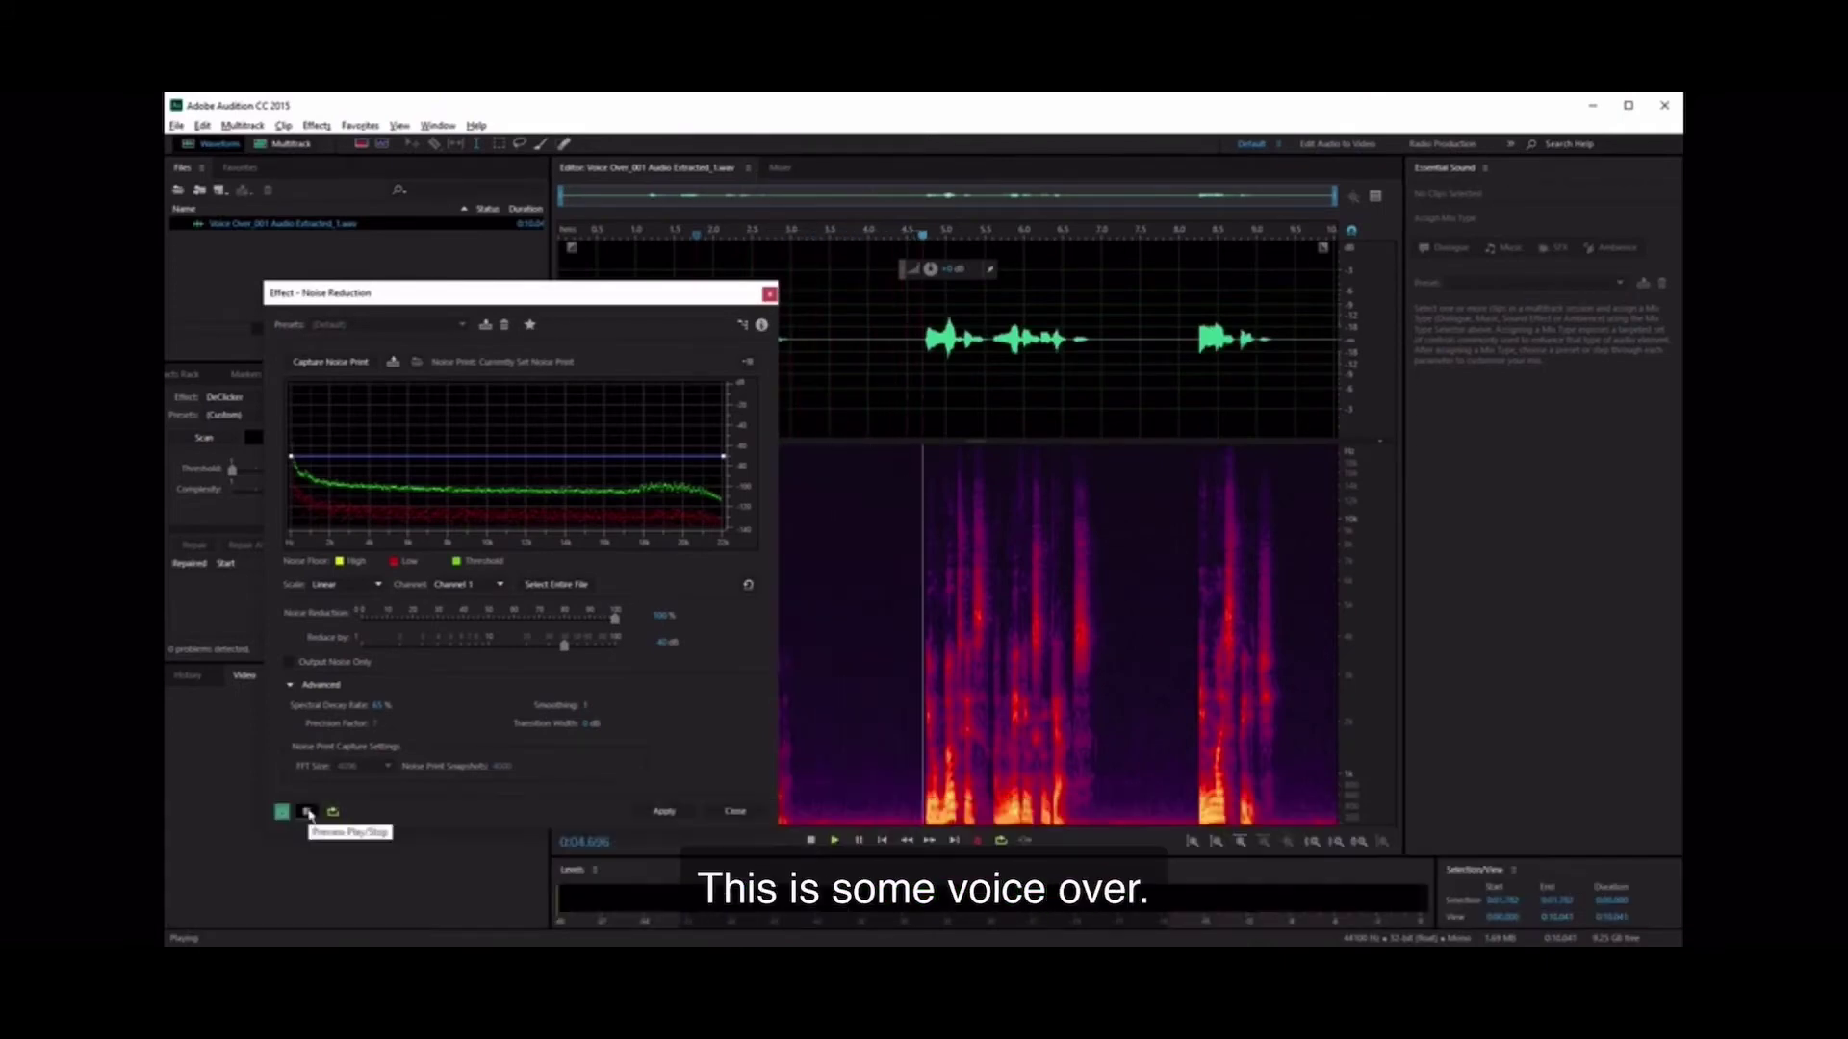
click(308, 814)
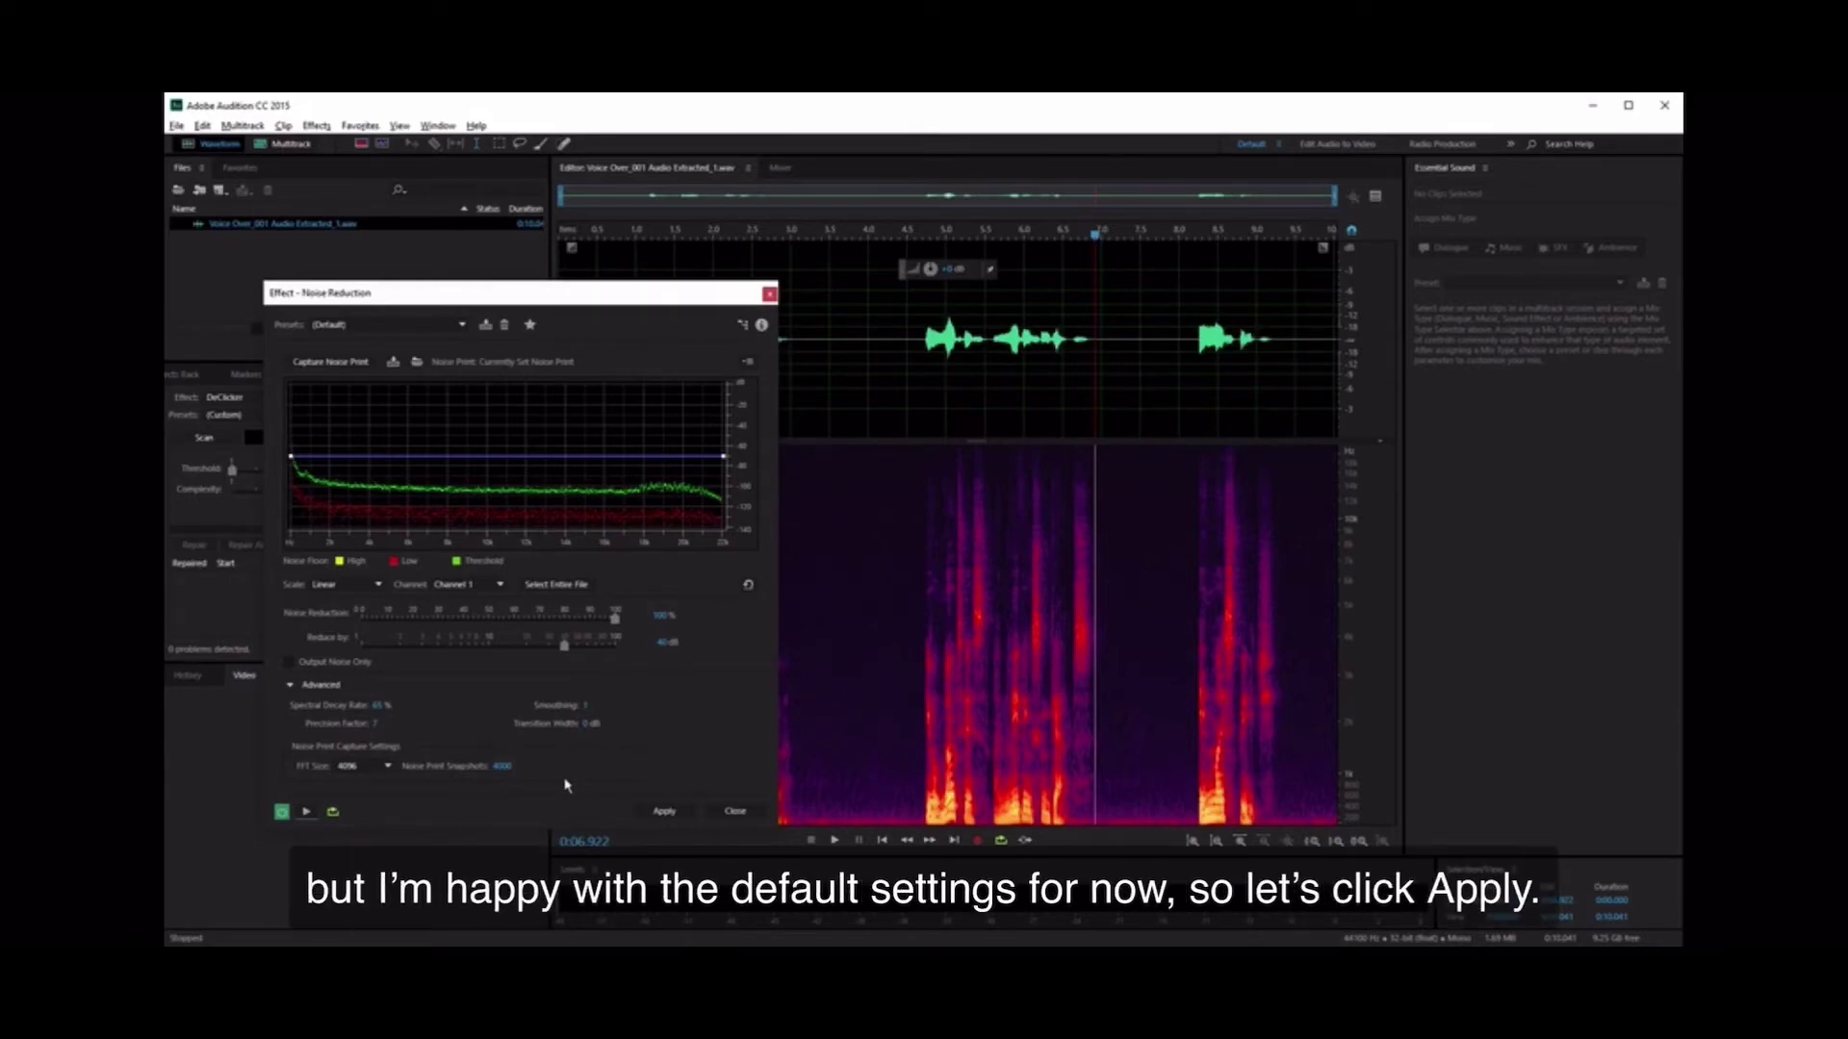
click(663, 811)
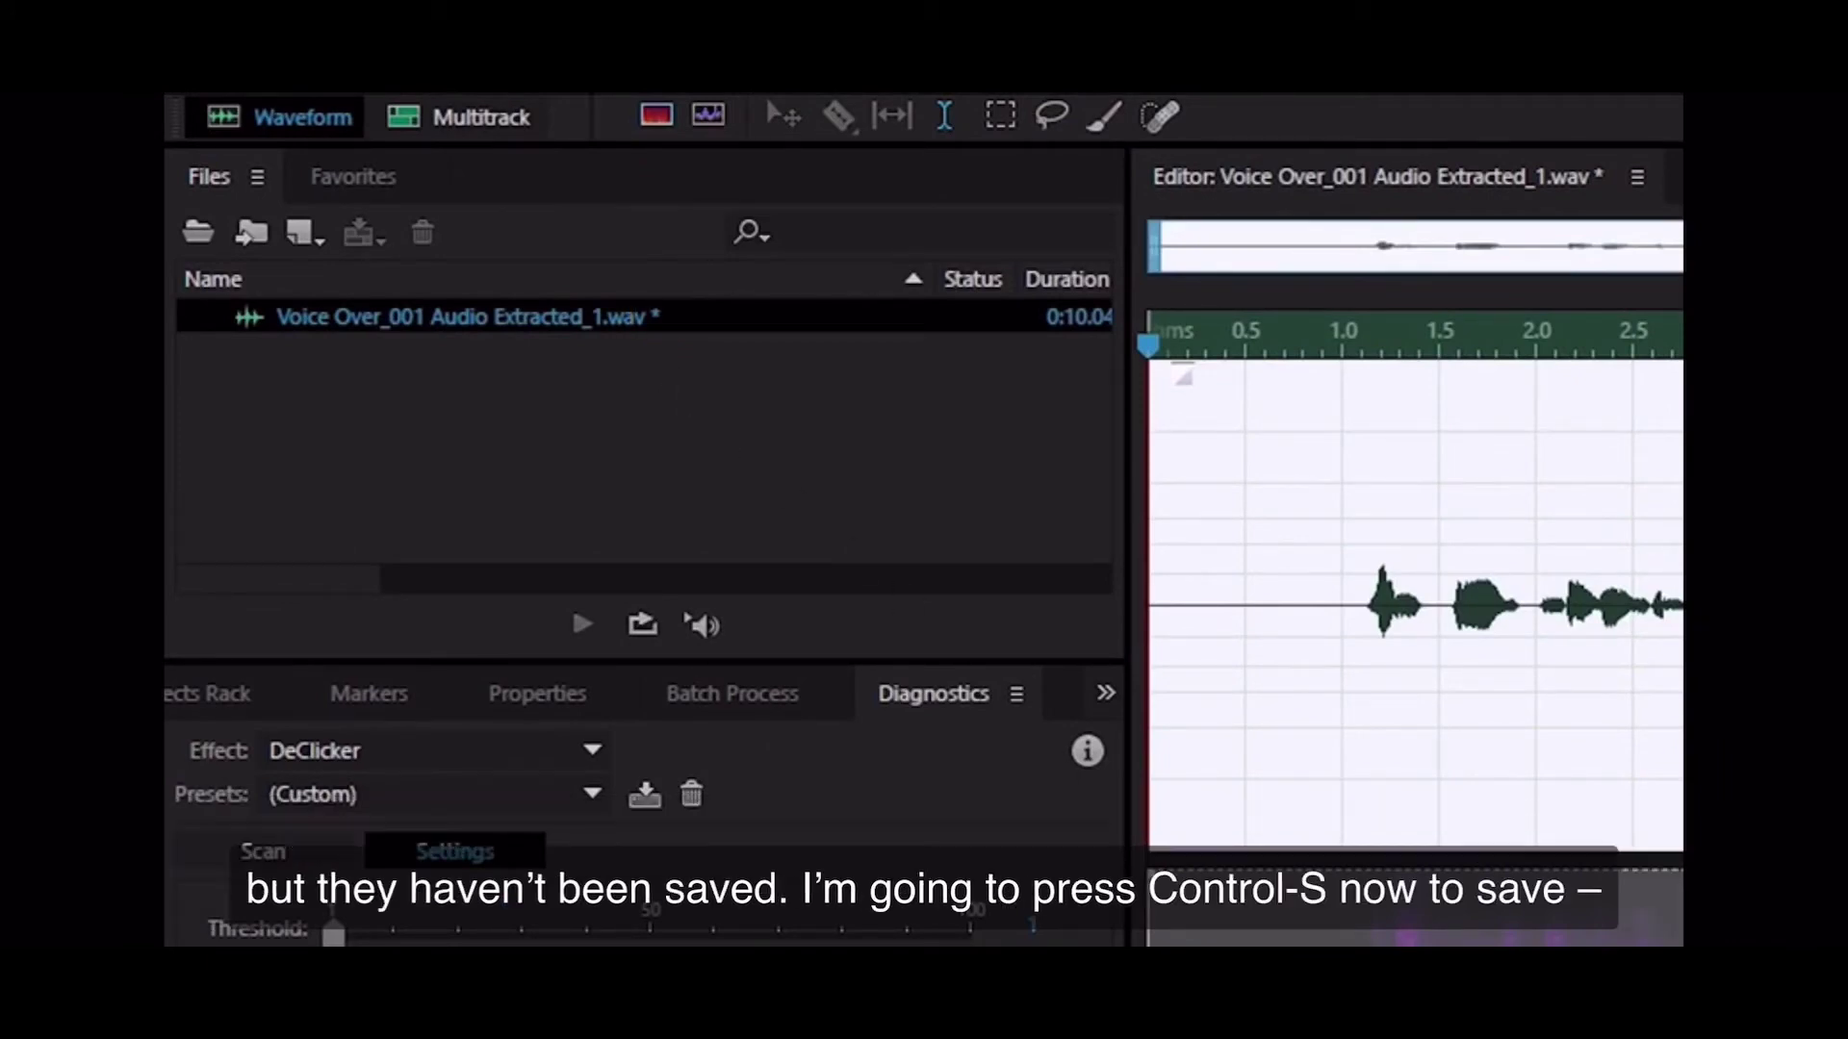
Save the cleaned voice-over file, then switch to Premiere Pro and play the Simple VO Sequence from near its start
key(ctrl+s)
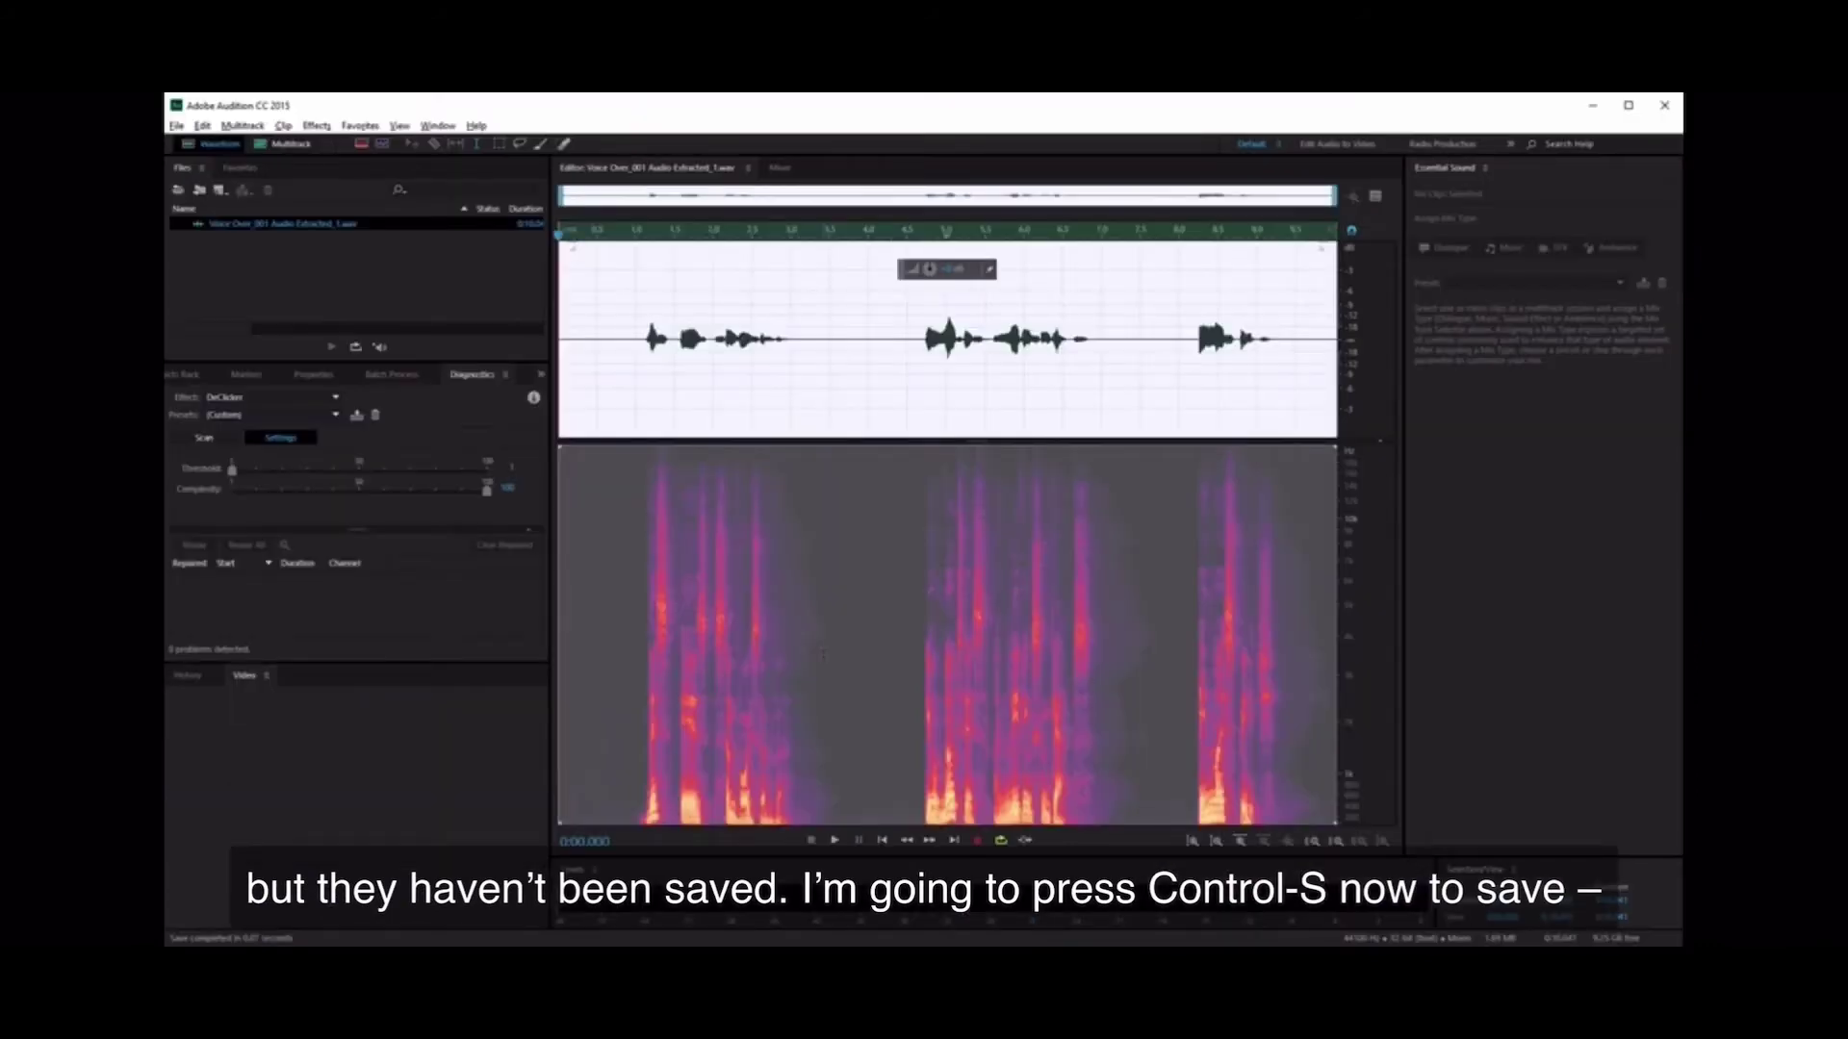
key(alt+Tab)
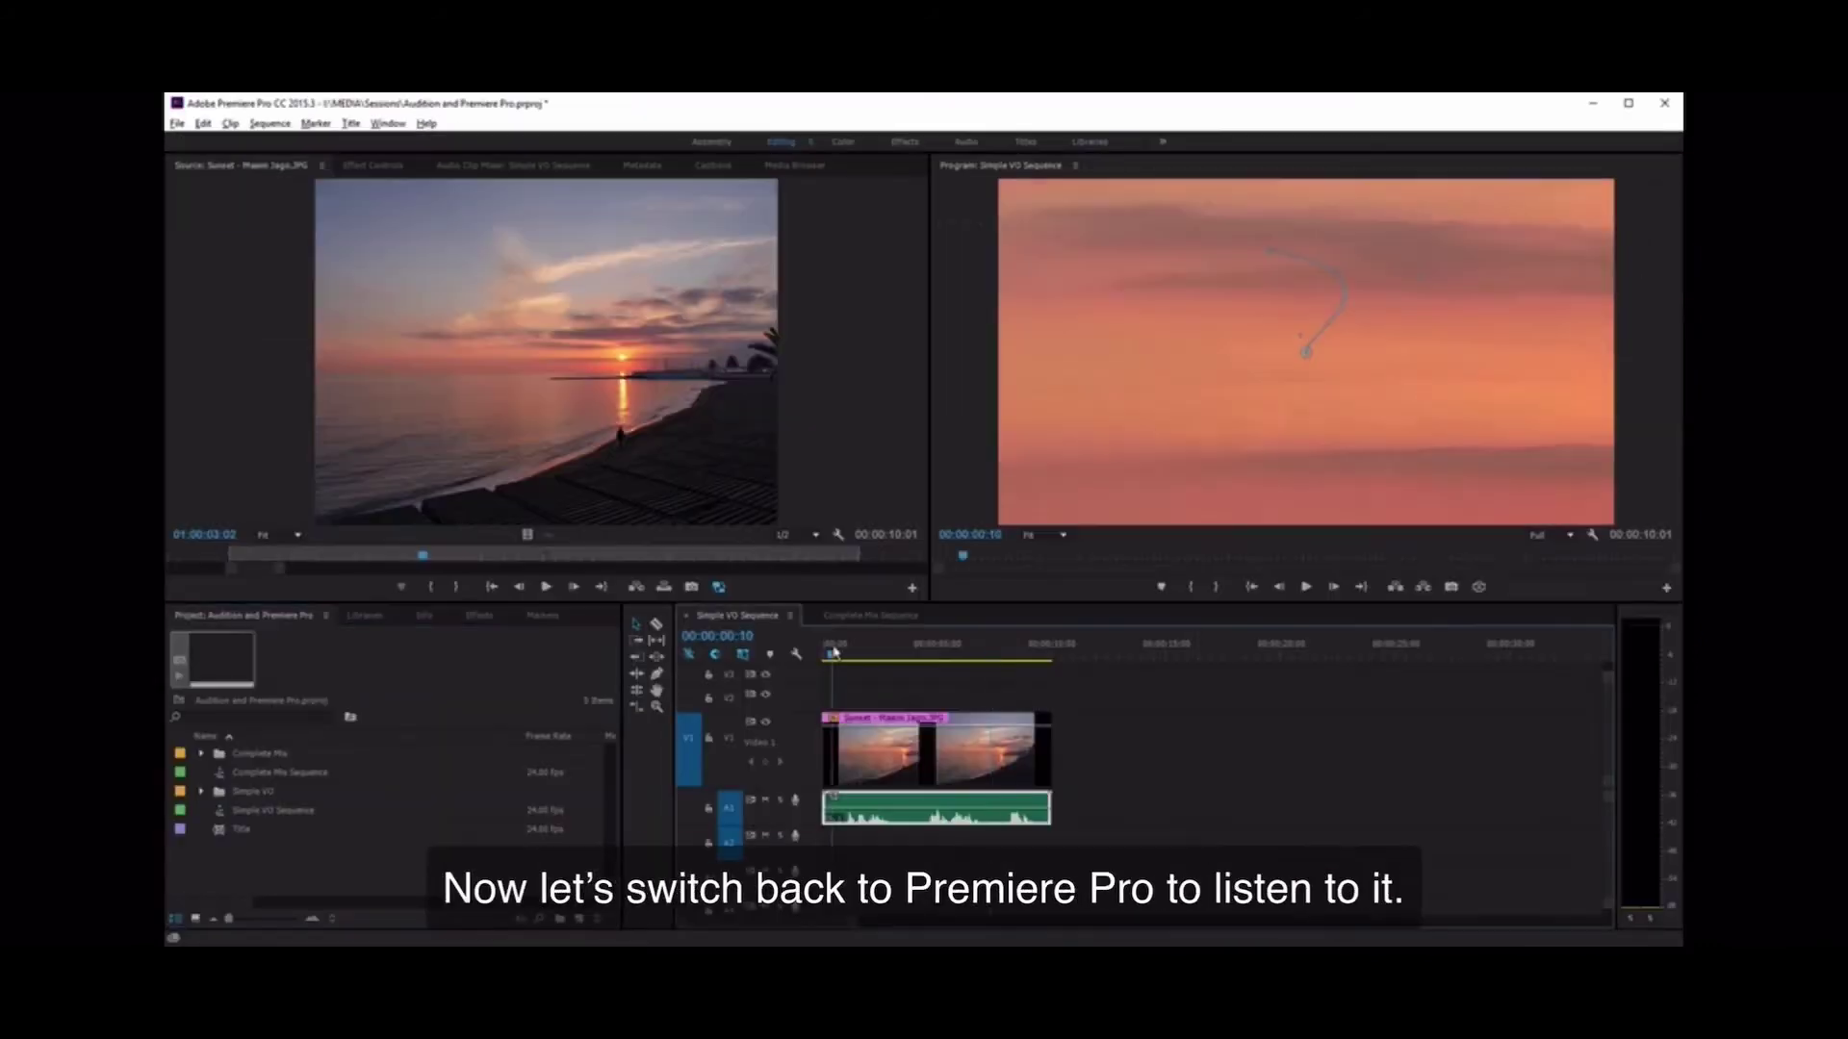
key(space)
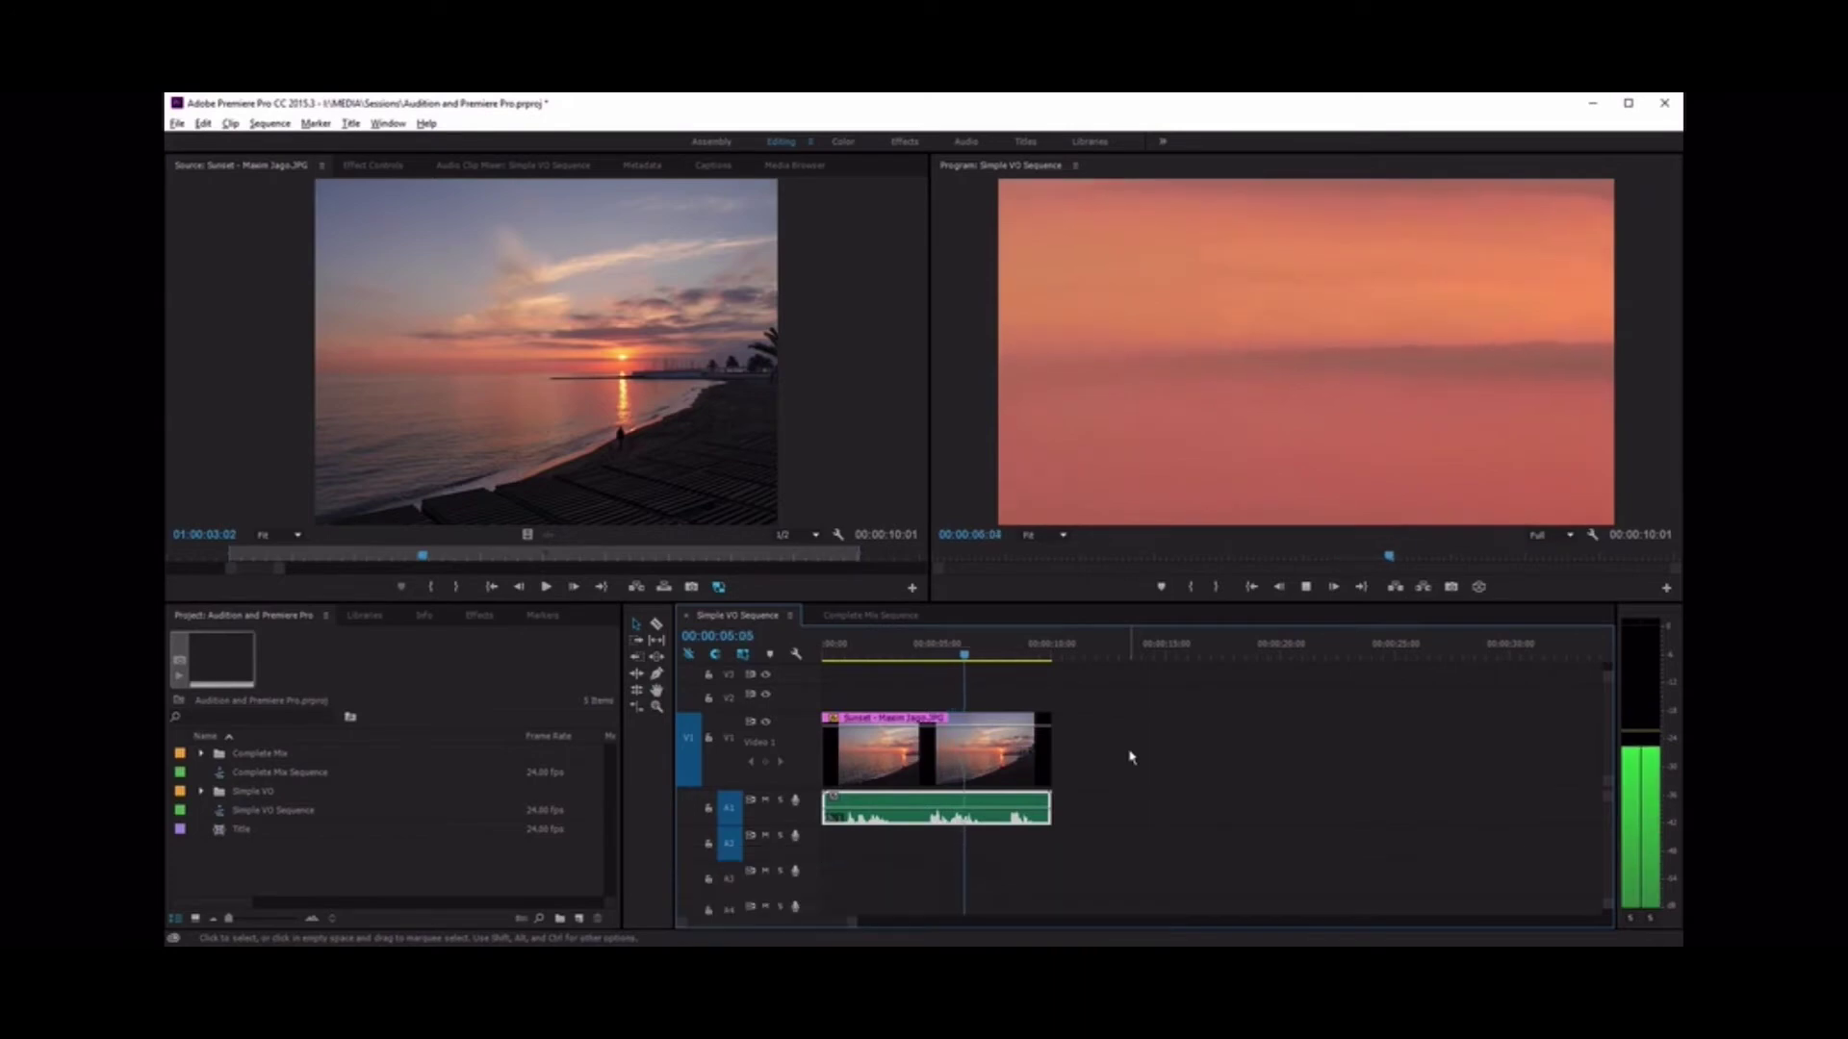
key(space)
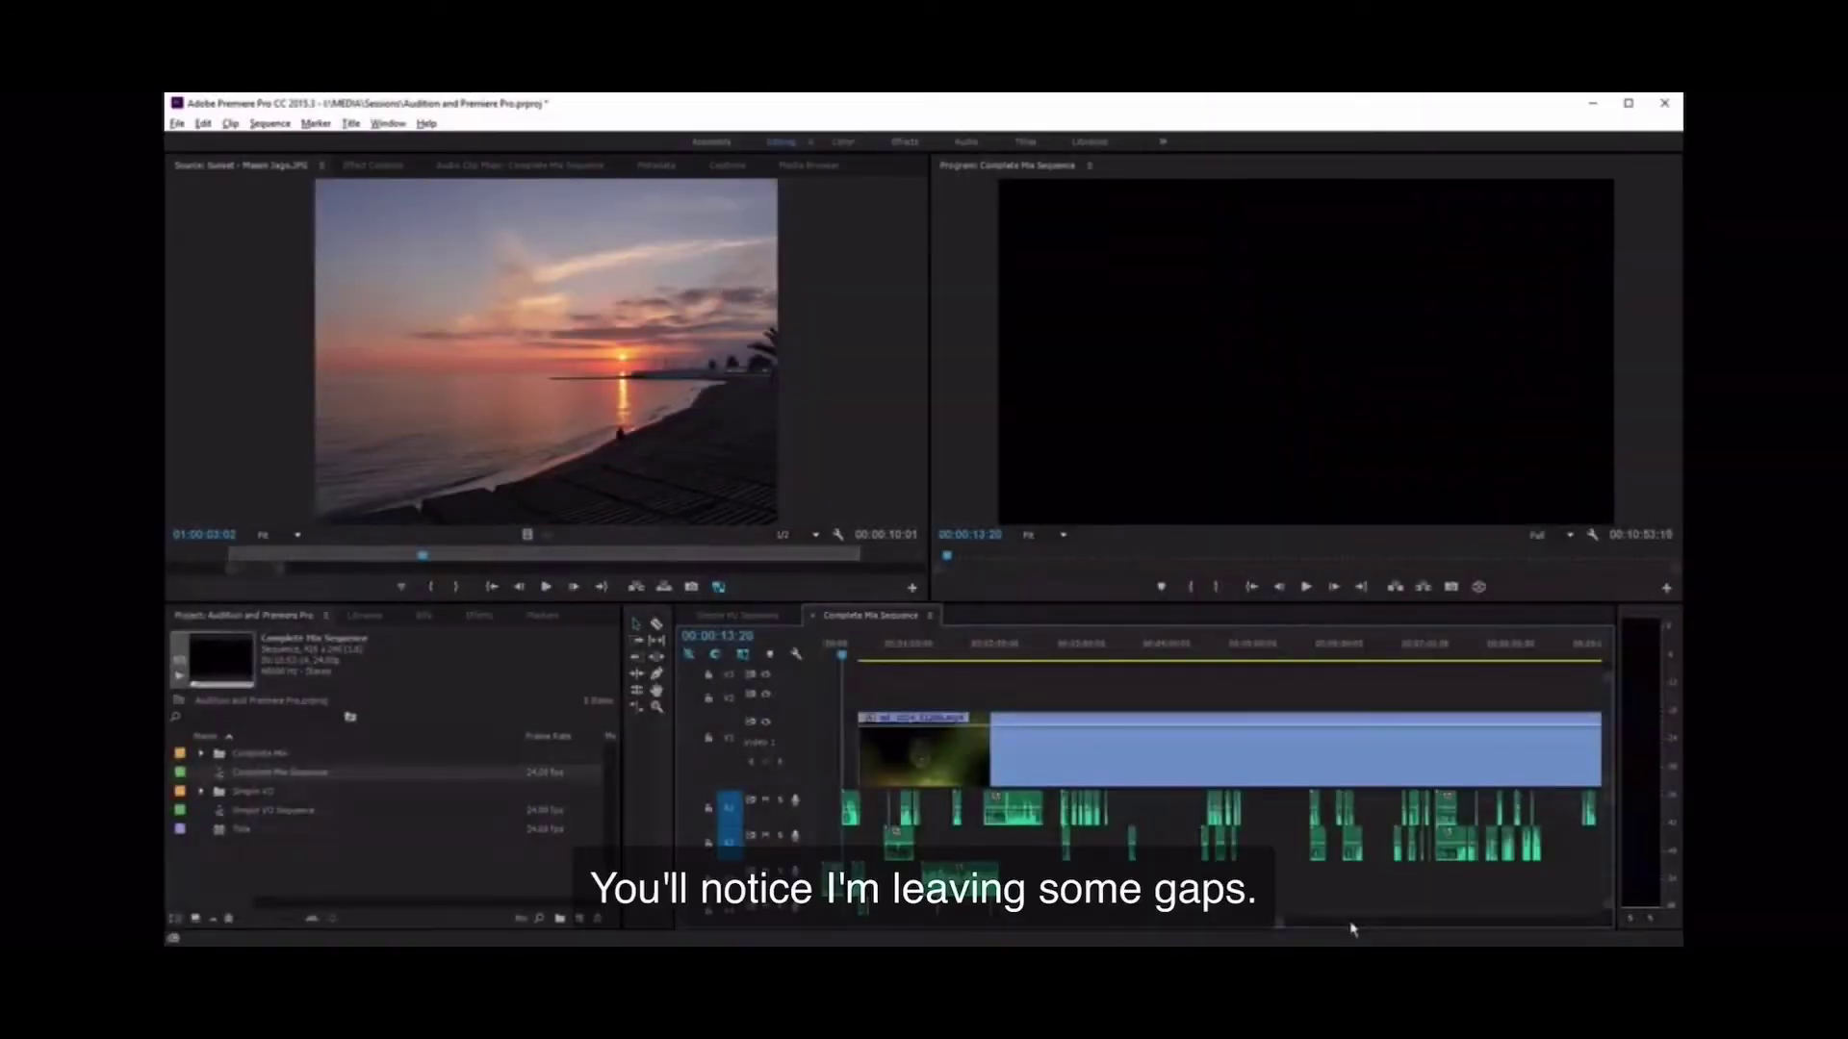
Send the entire Complete Mix Sequence to Adobe Audition with its video set to Send through Dynamic Link
scroll(1351, 929, down, 5)
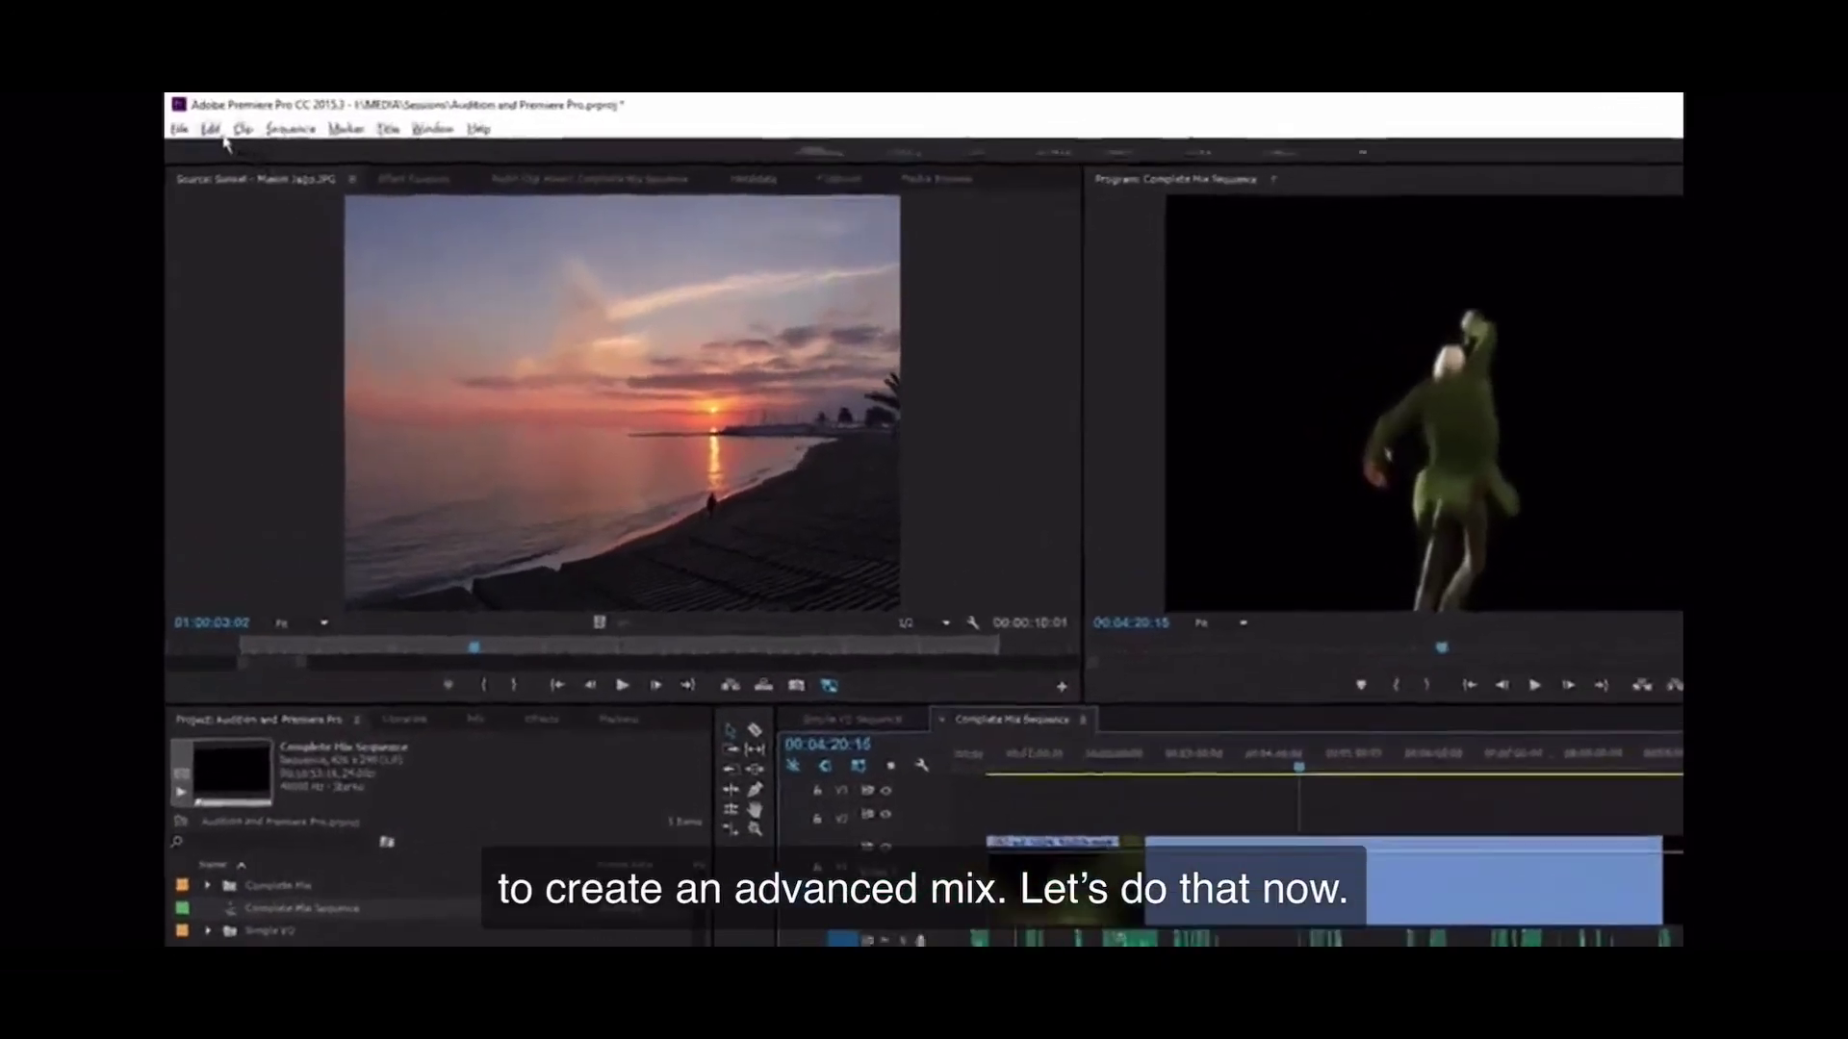
click(220, 134)
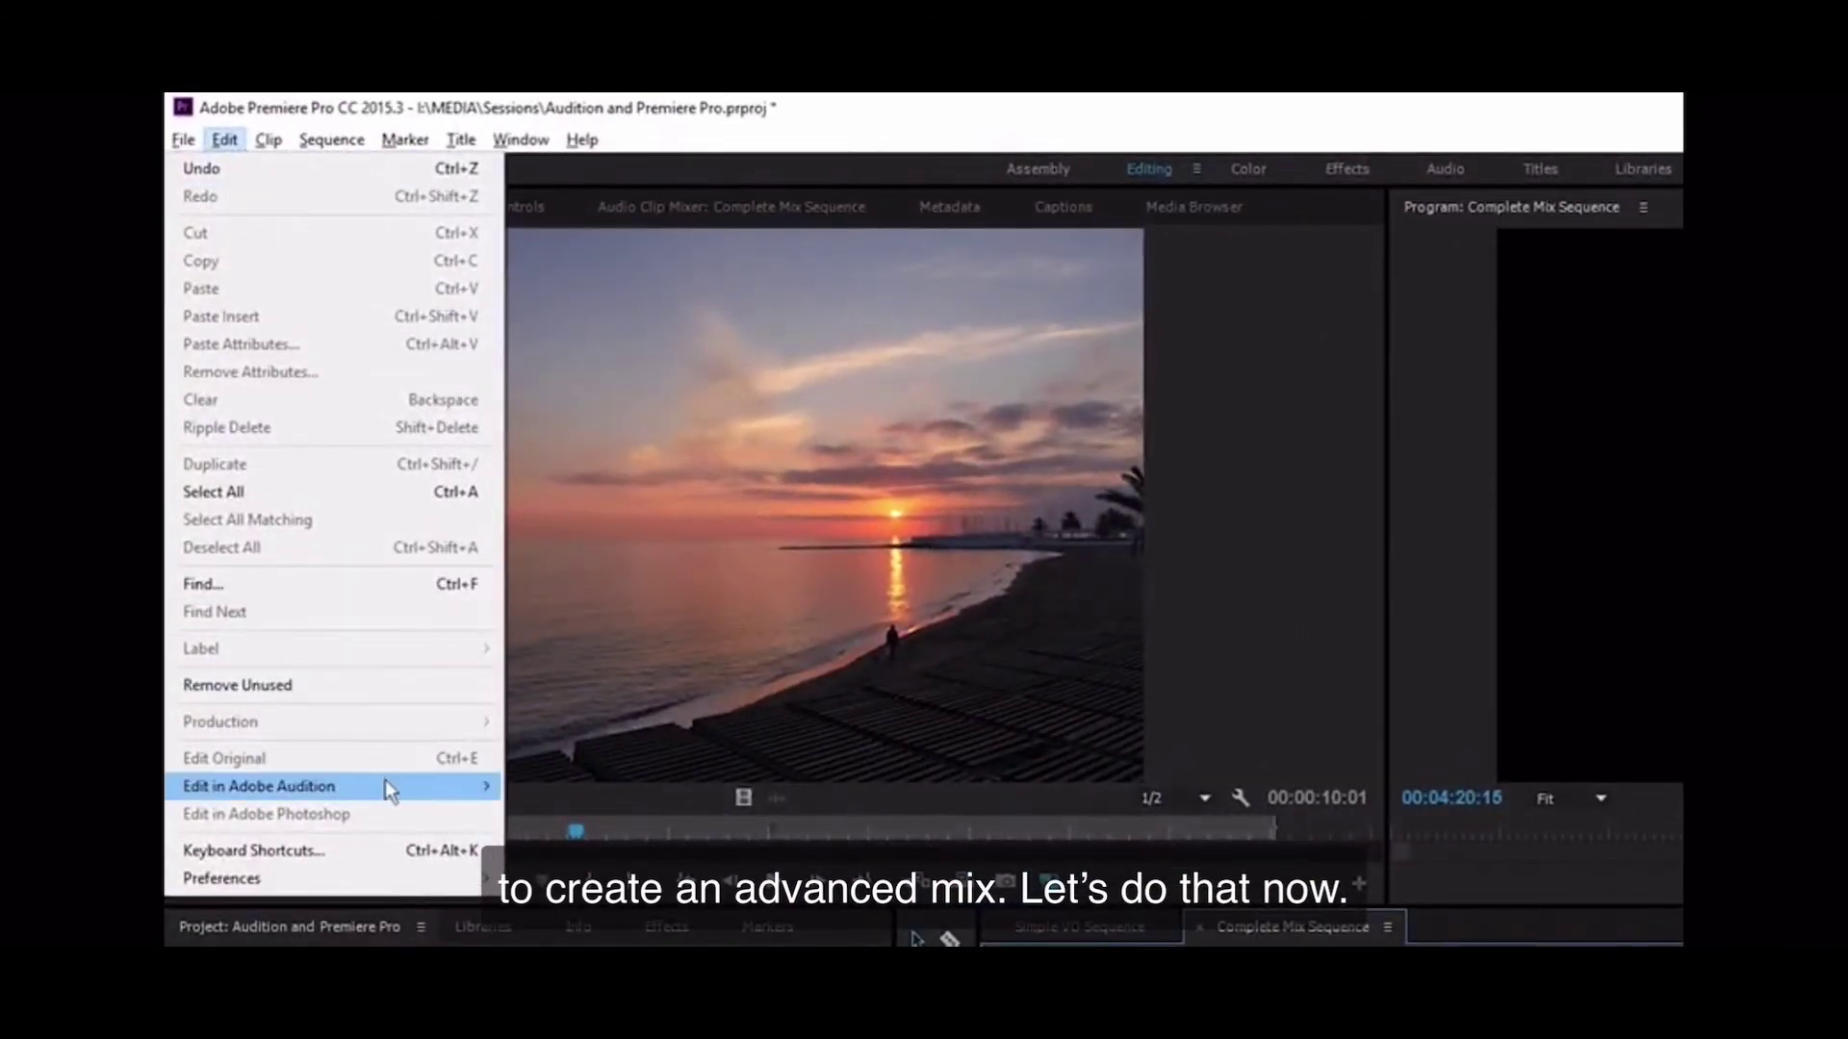
mouse_move(420, 784)
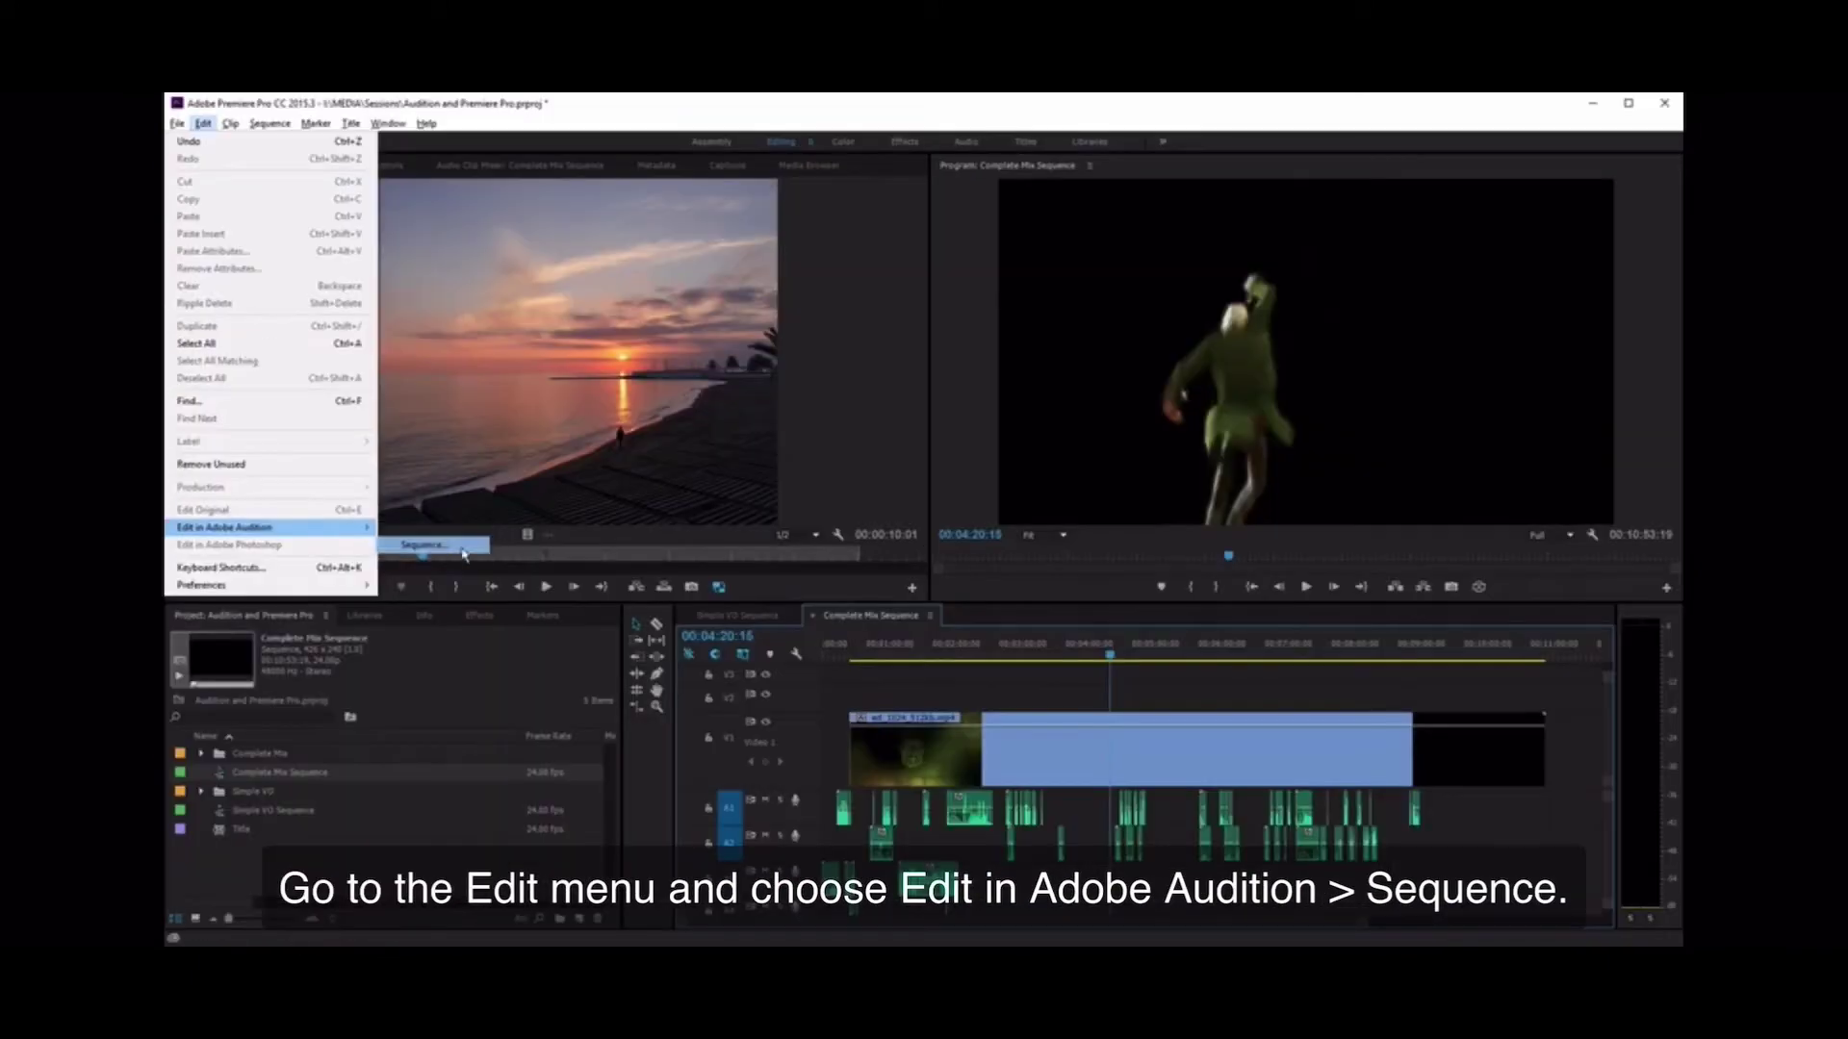
click(577, 814)
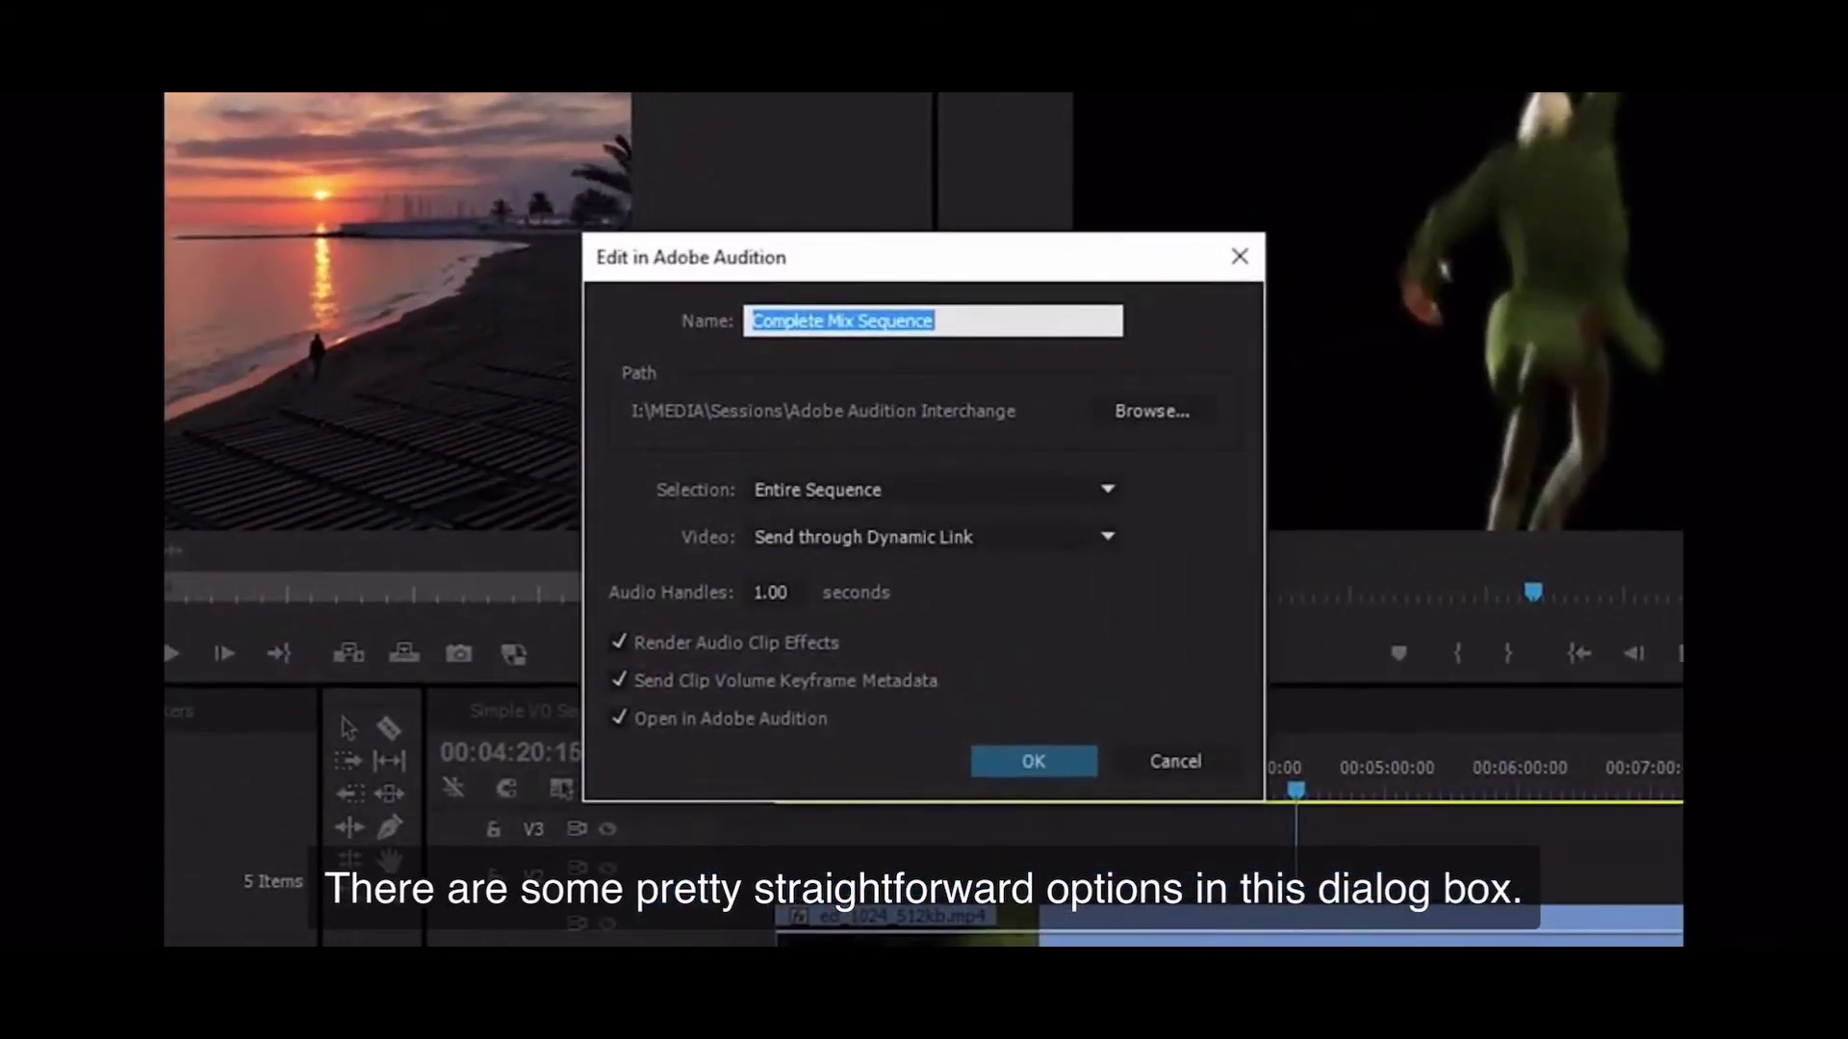
click(1103, 535)
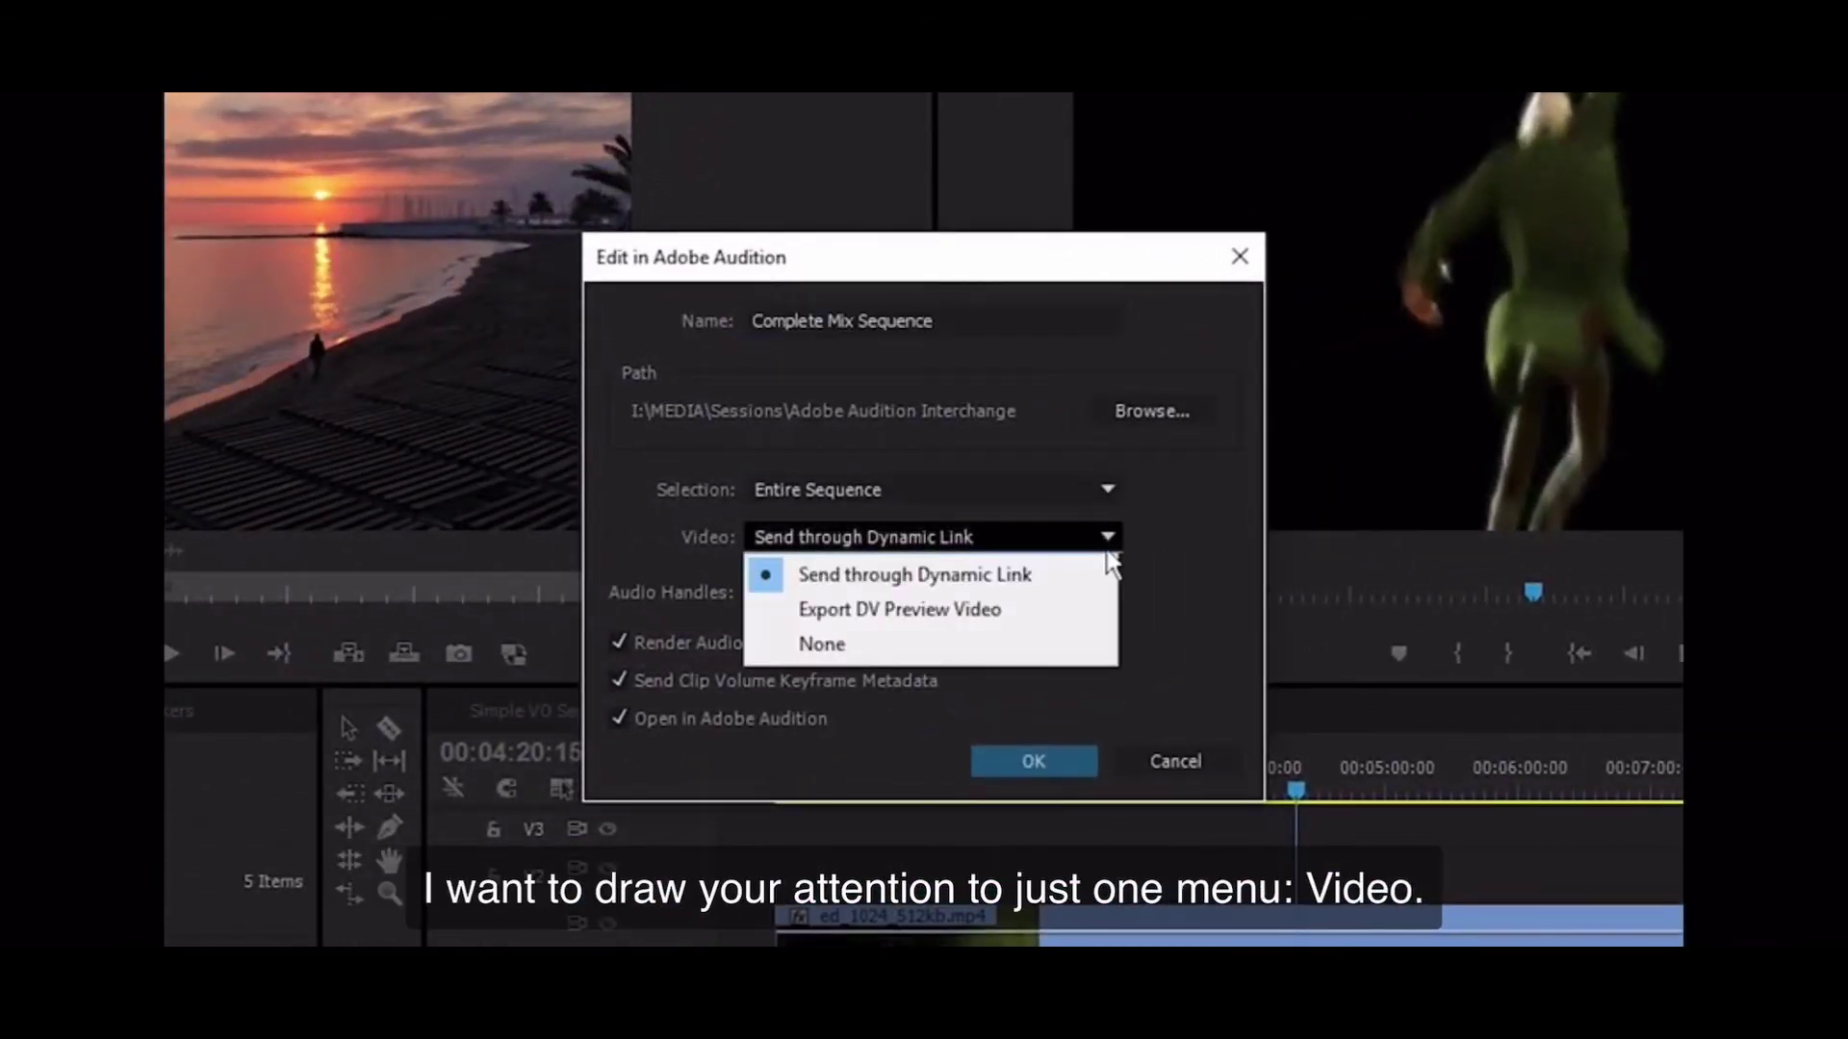
click(1095, 574)
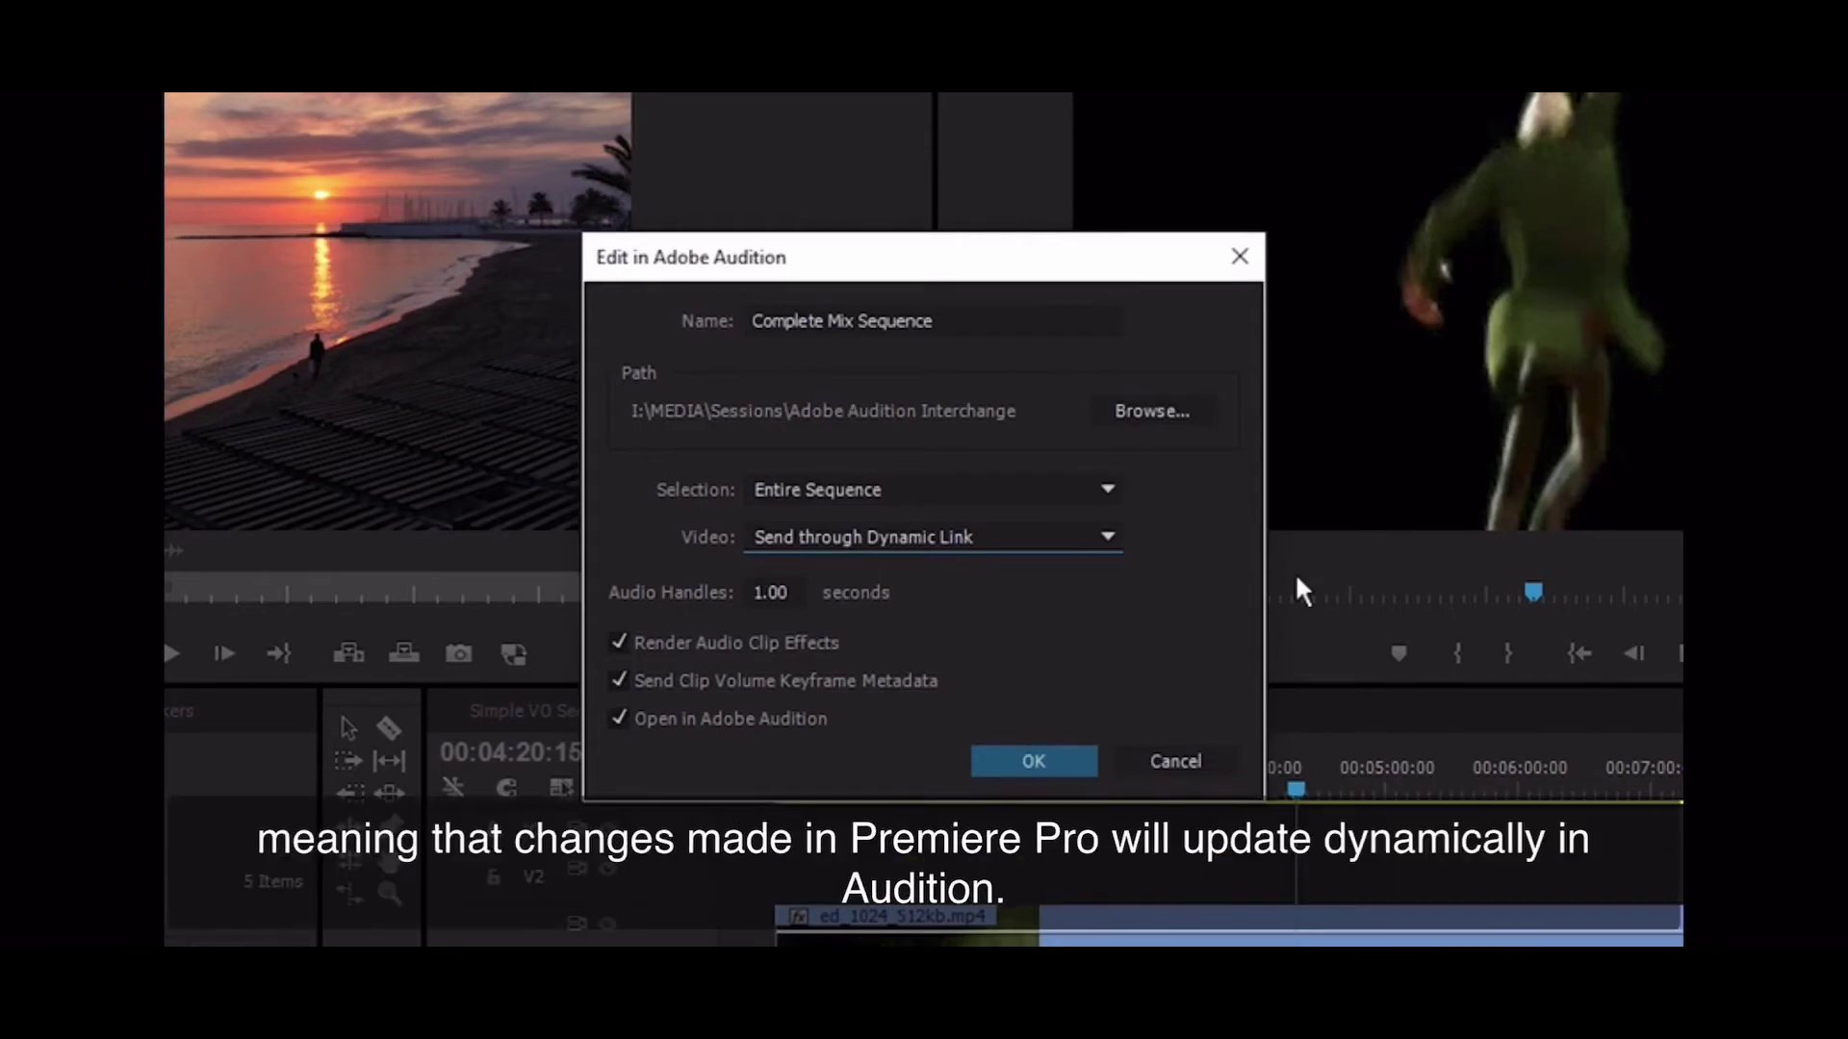
click(1023, 762)
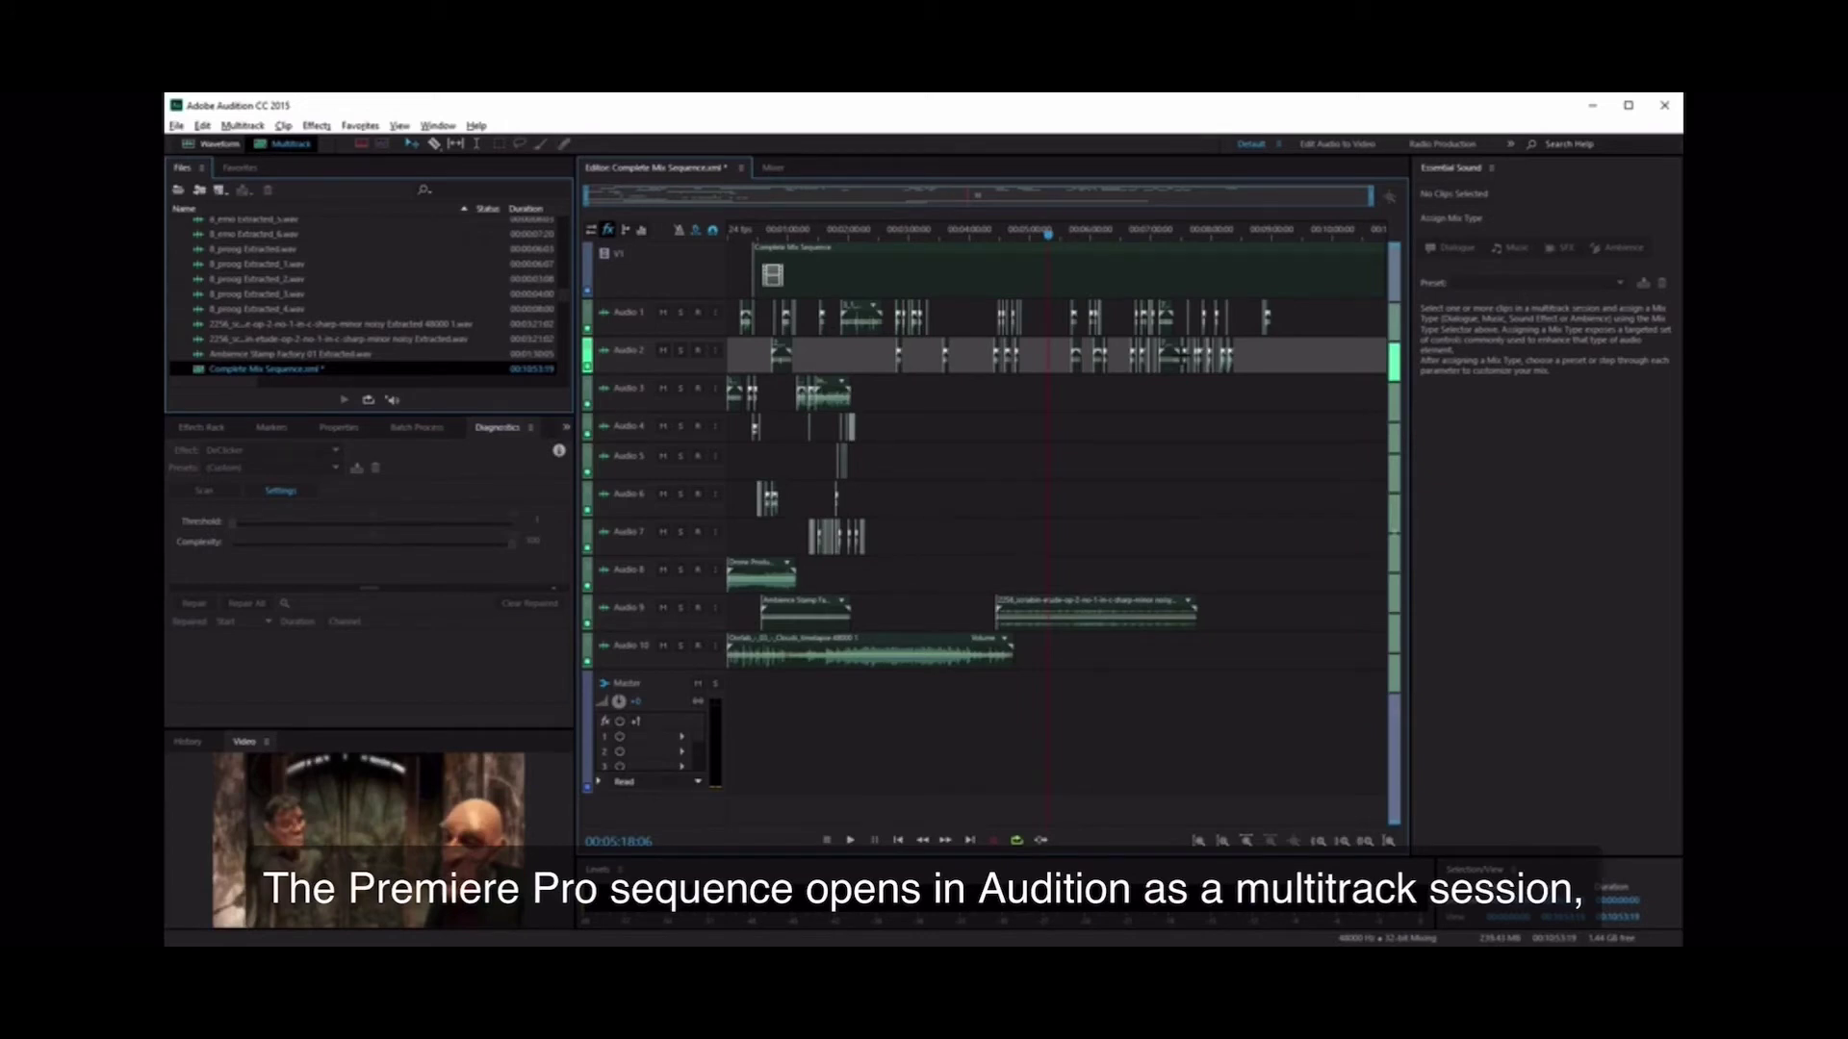
Assign the Dialogue mix type to all voice clips on Audio 1 and Audio 2, and auto-match their loudness
drag(1291, 364, 737, 316)
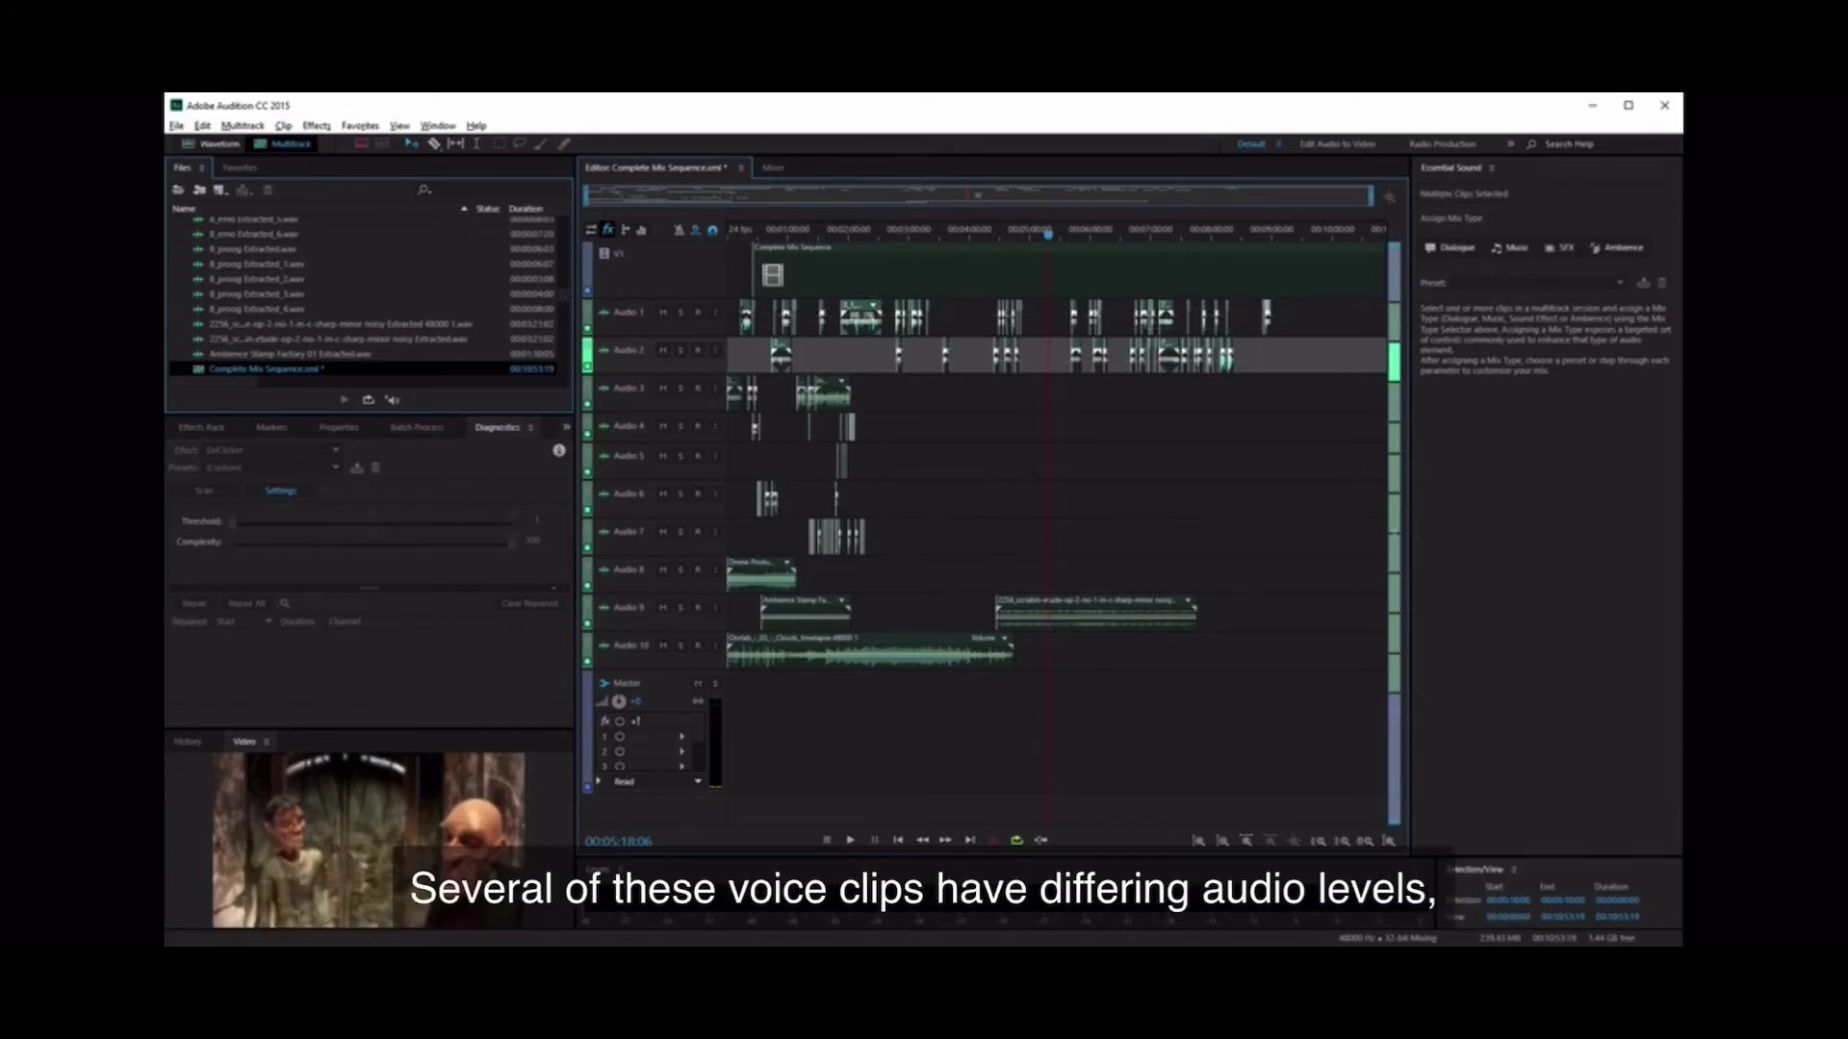
click(1453, 249)
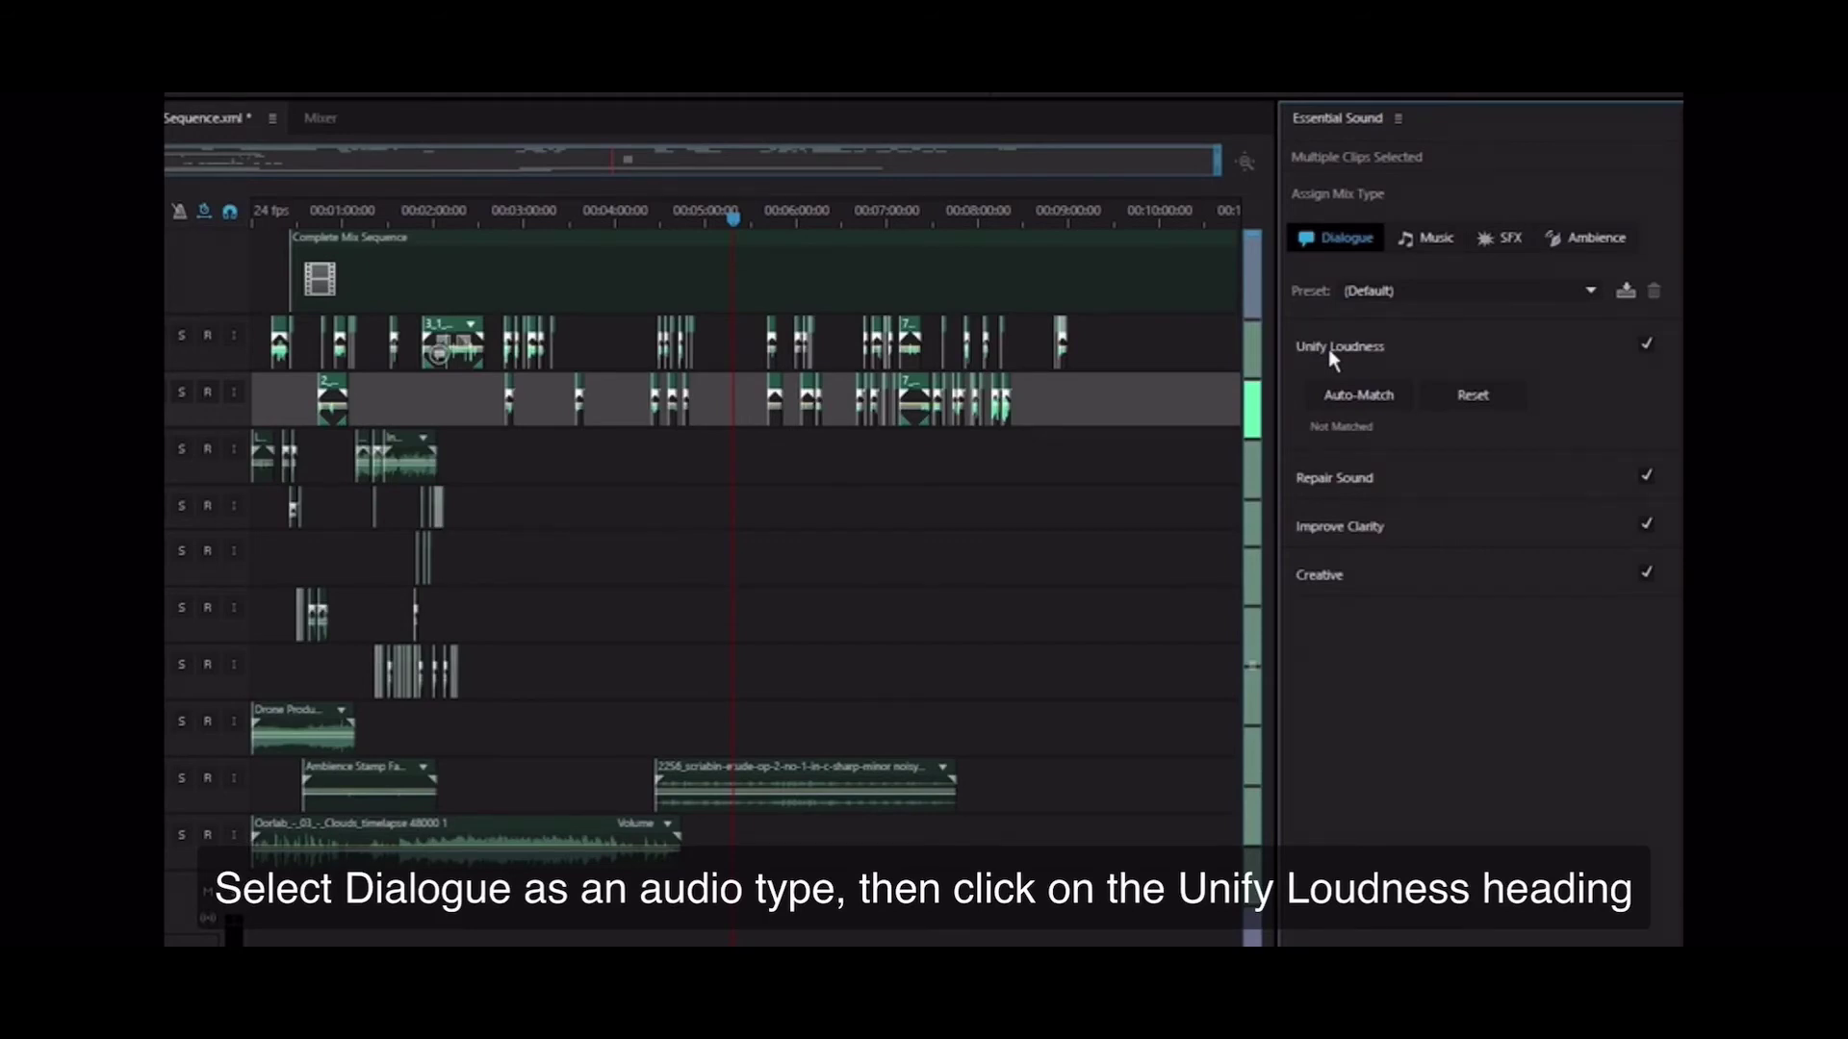
click(1359, 396)
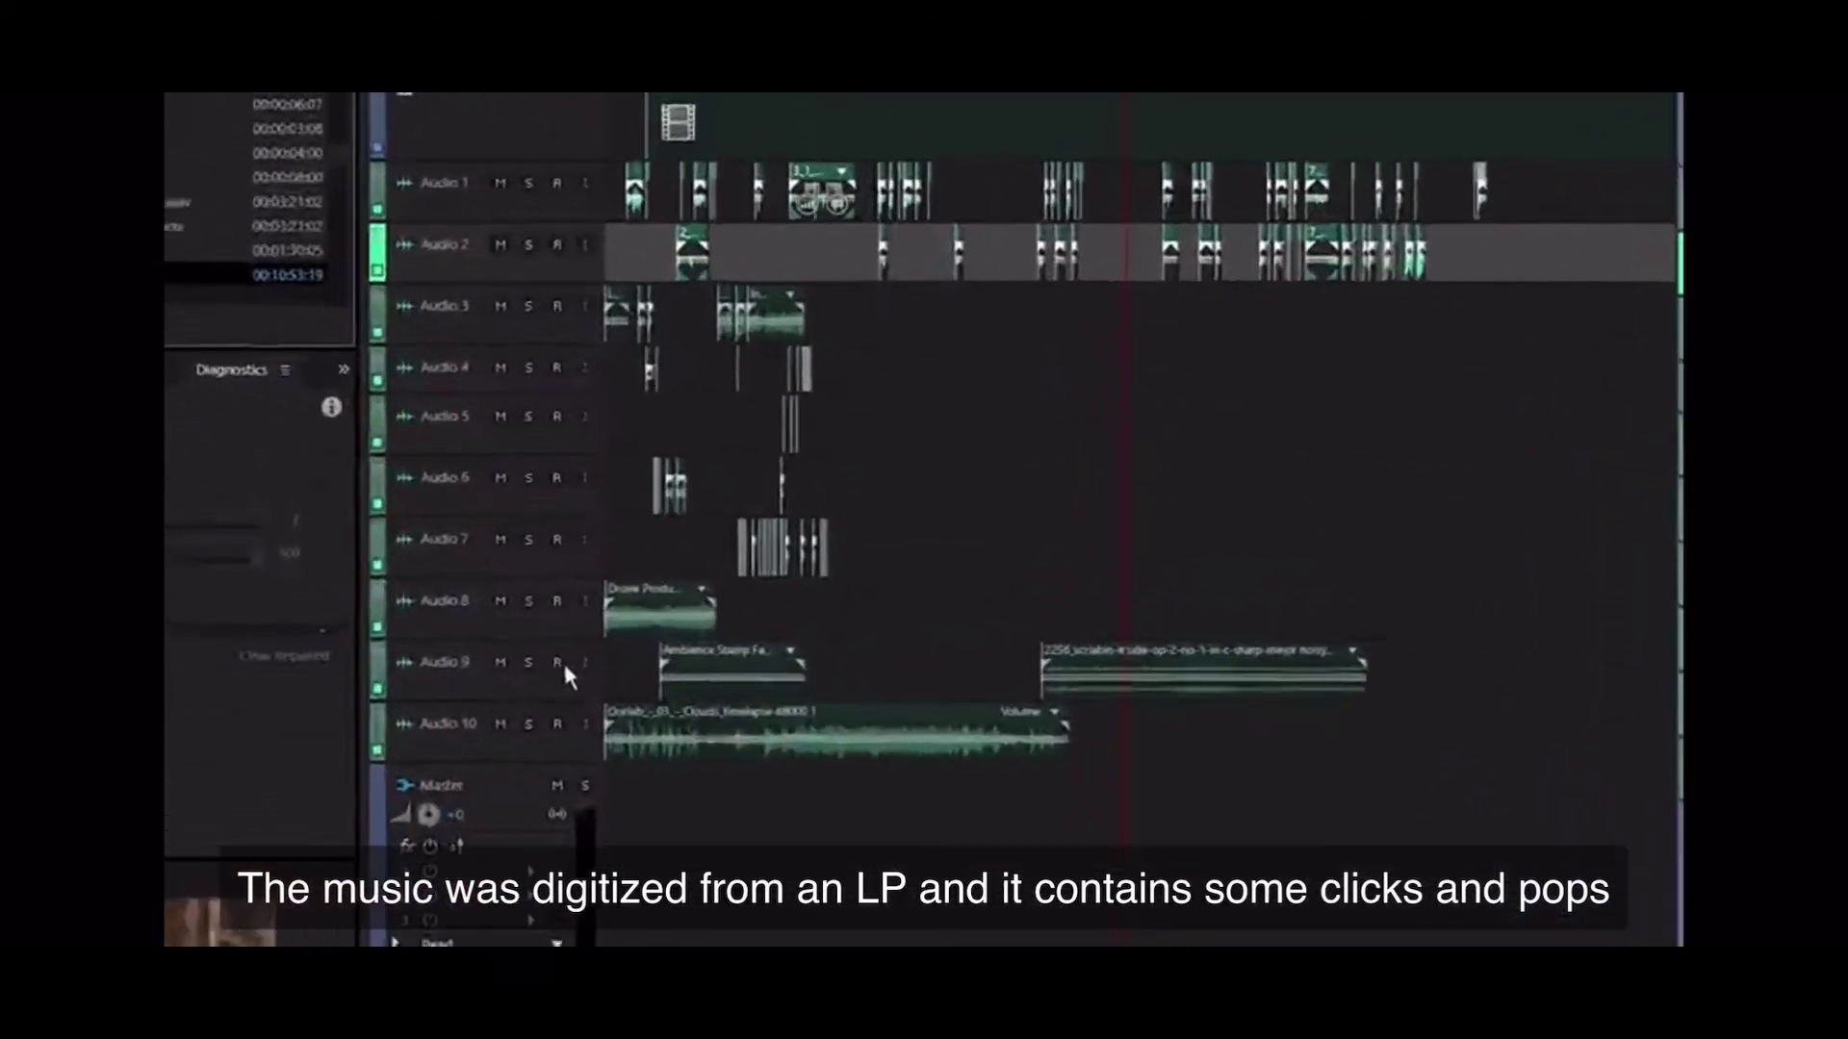
Solo the Audio 9 track and play its music to listen for clicks and pops
click(437, 696)
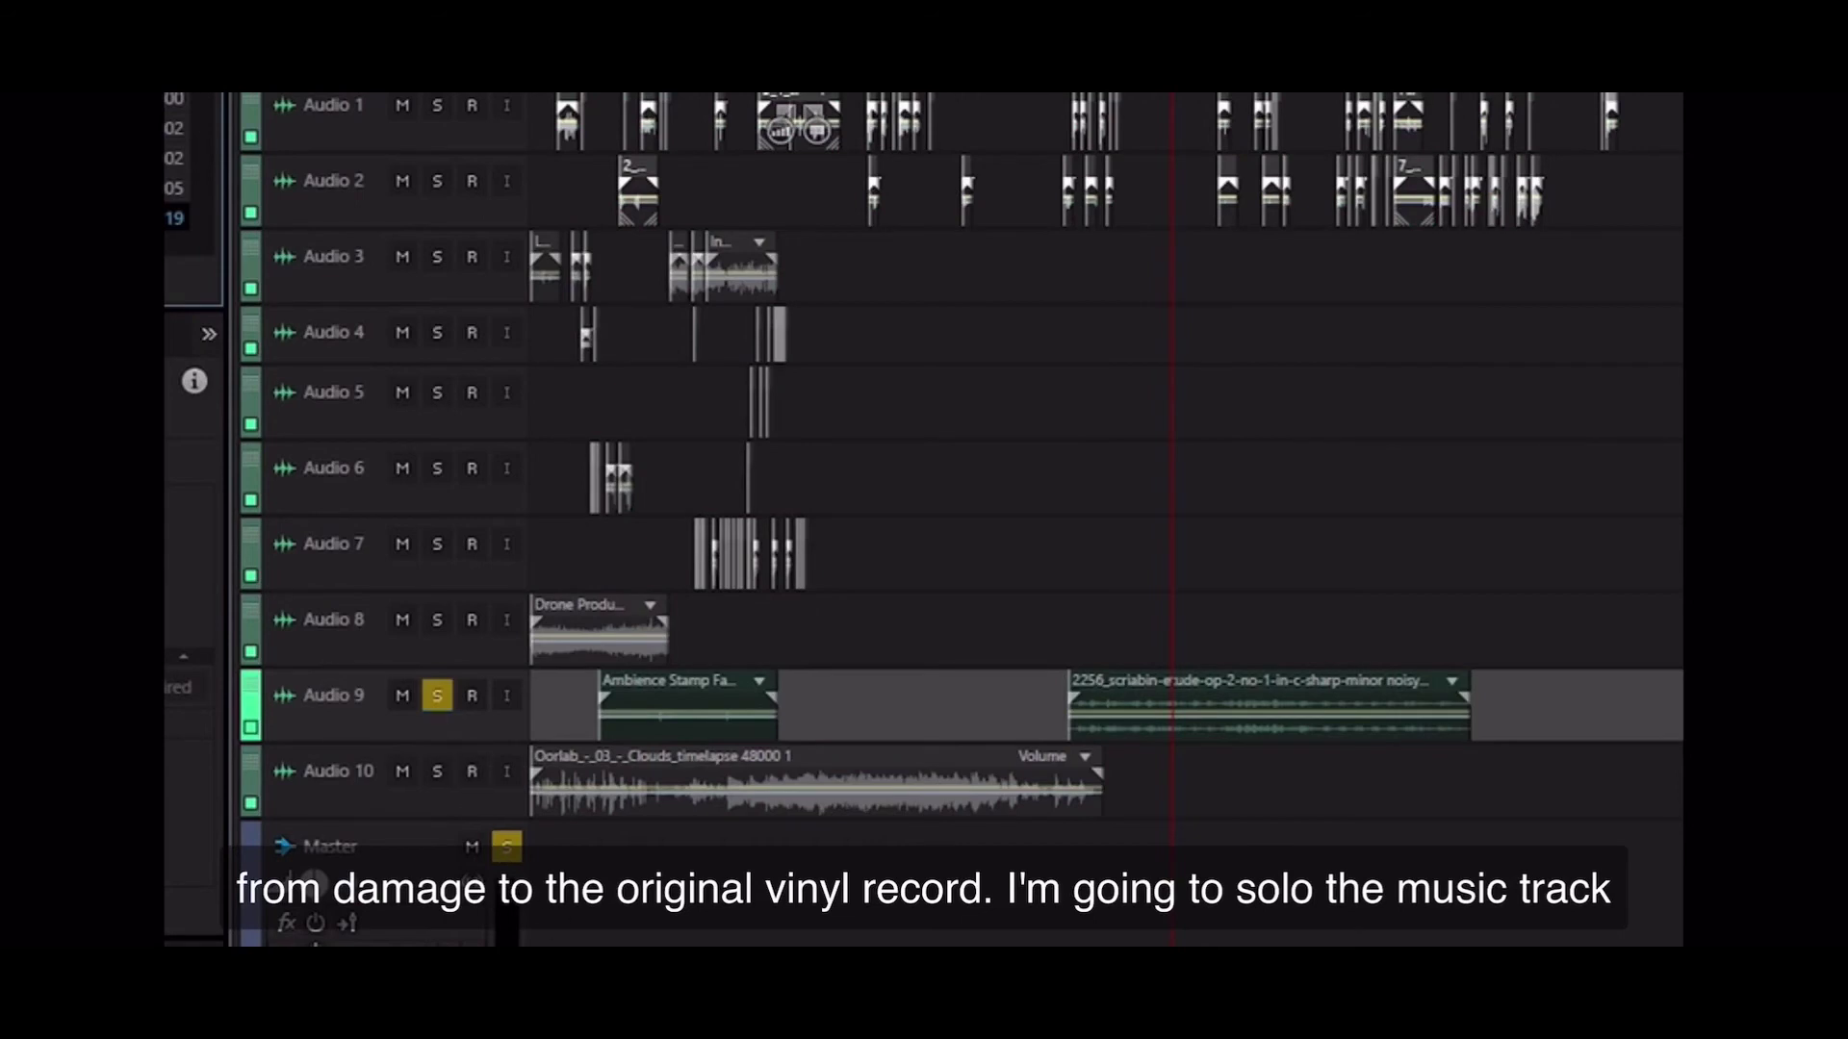
key(space)
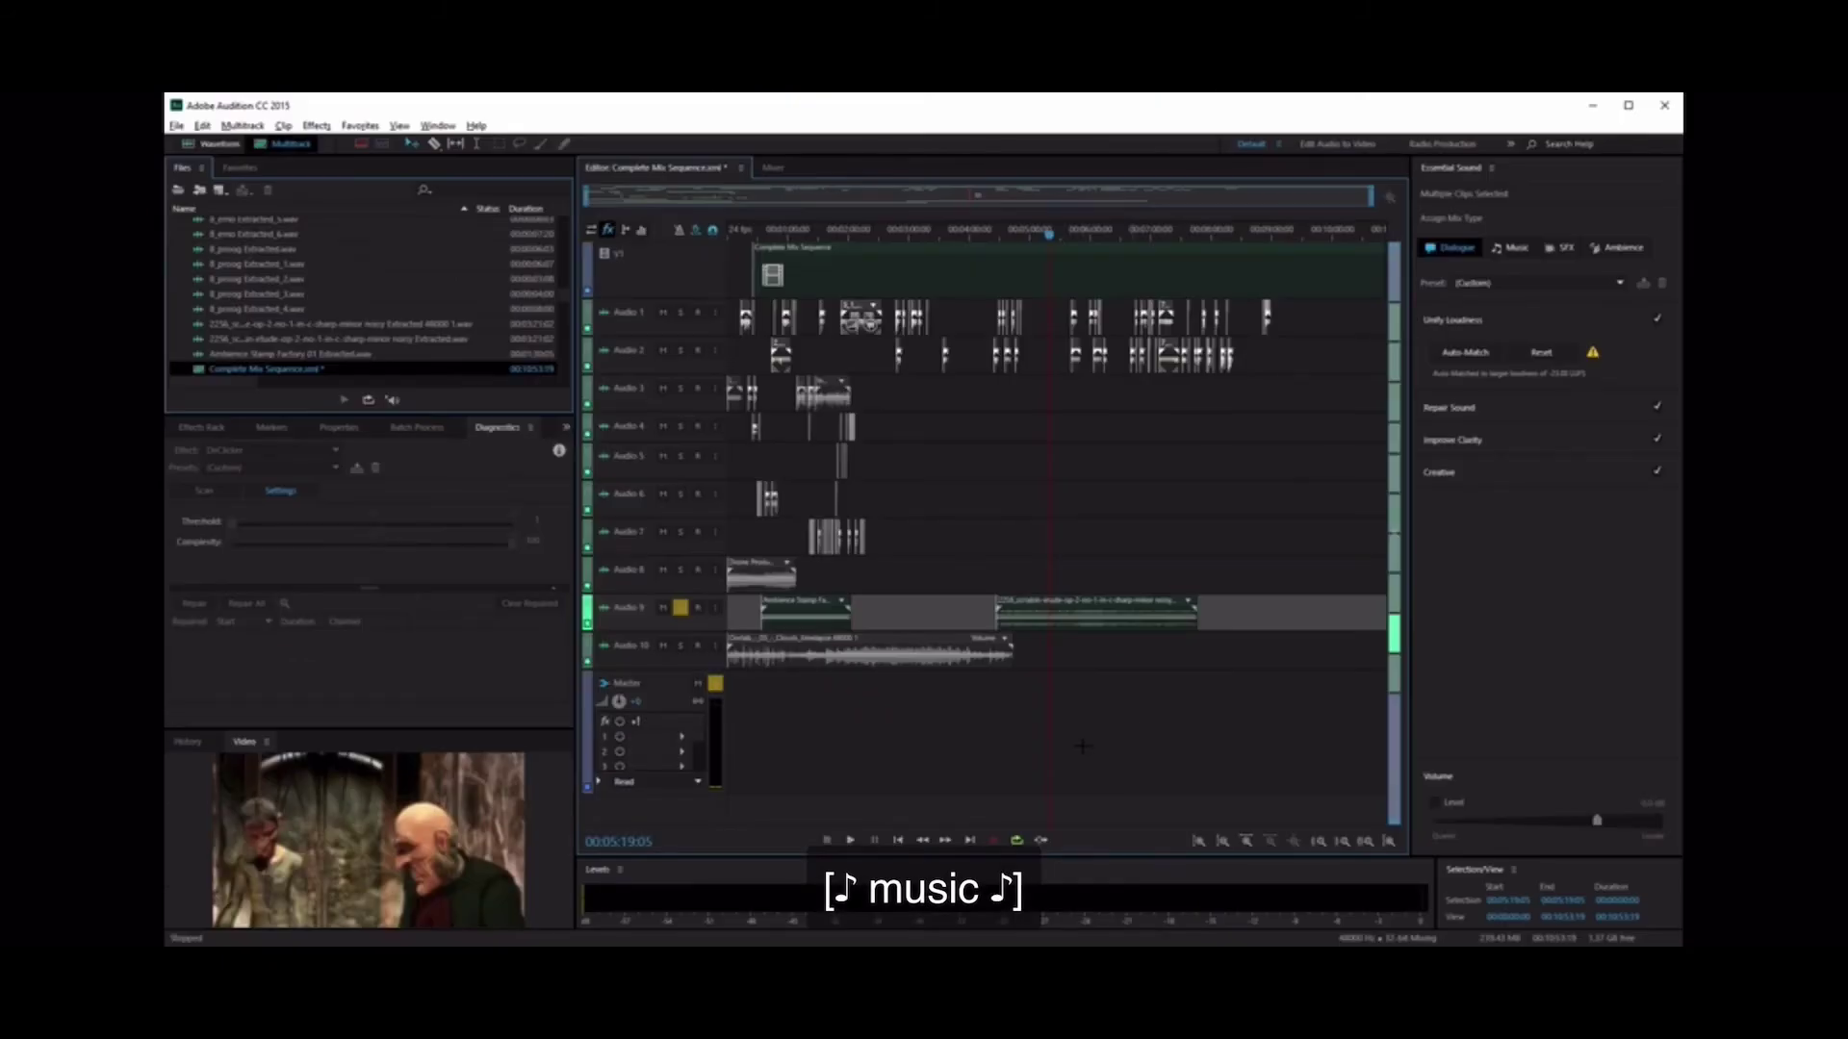
Open the Scriabin etude clip from Audio 9 in the Waveform view and choose the DeClicker diagnostic effect
click(1006, 609)
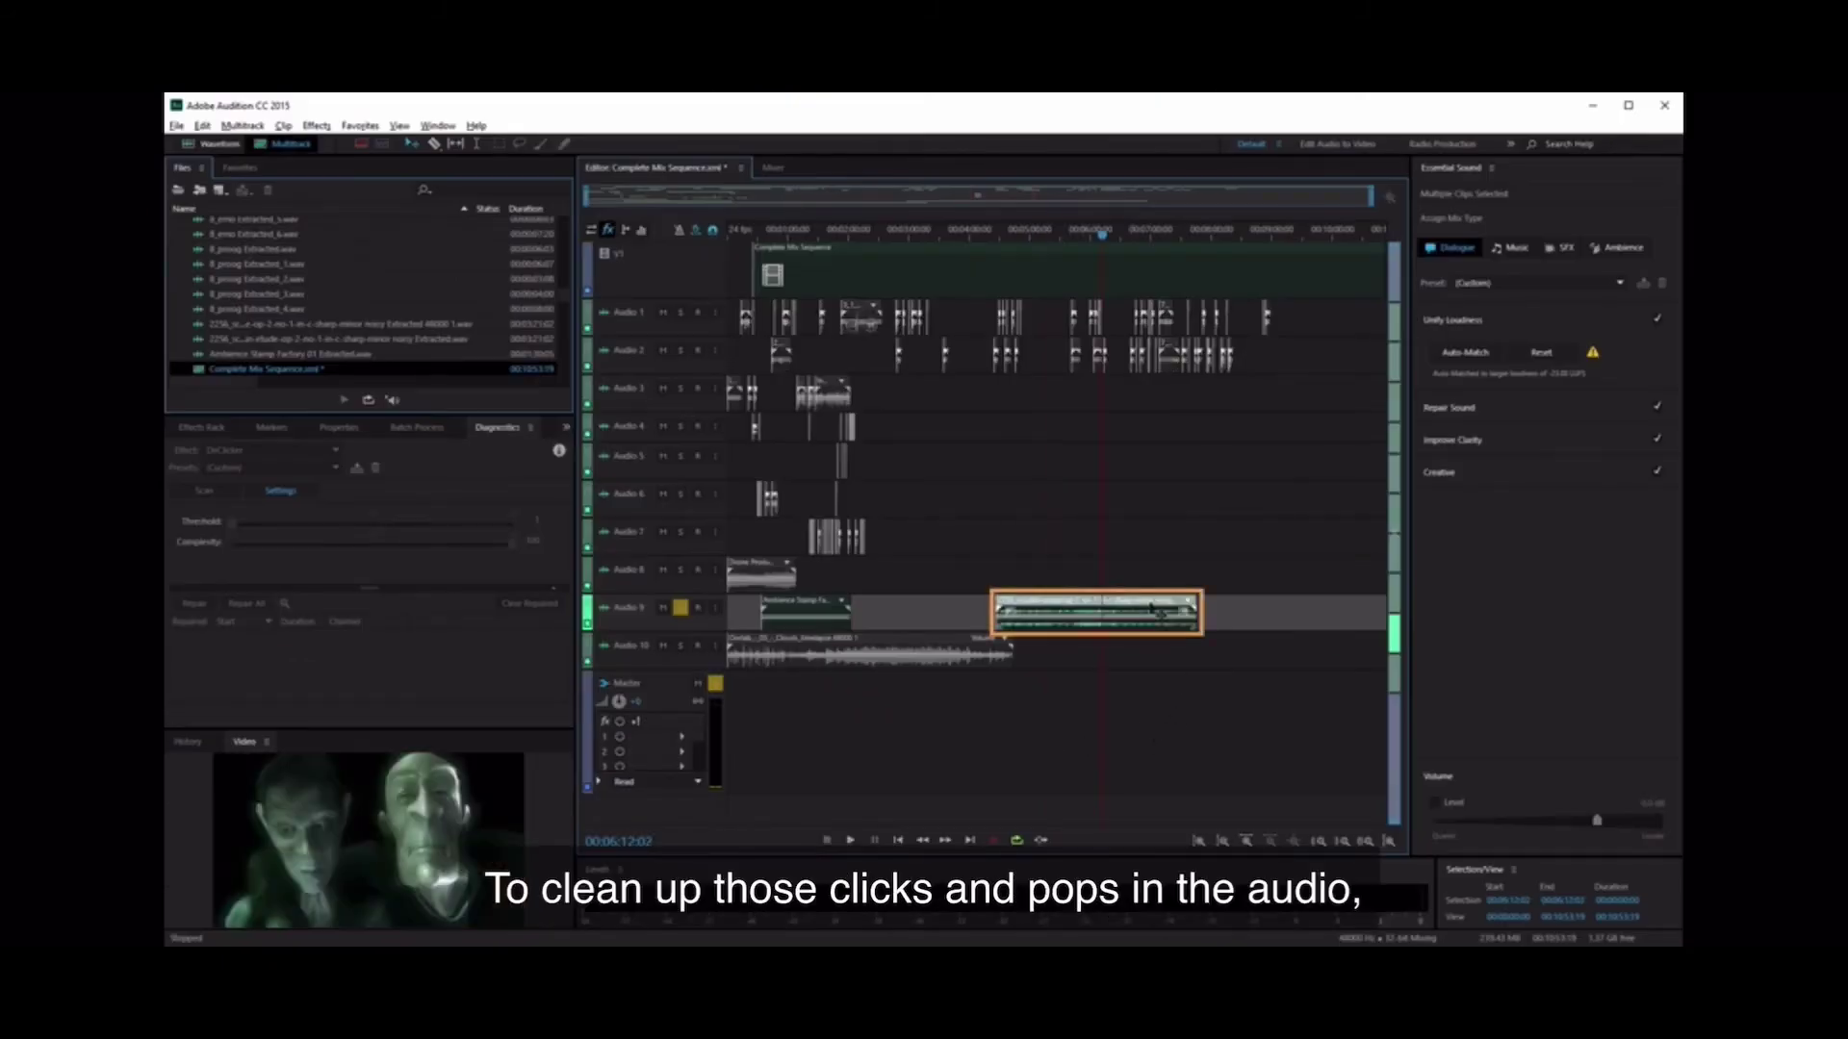
double_click(1006, 608)
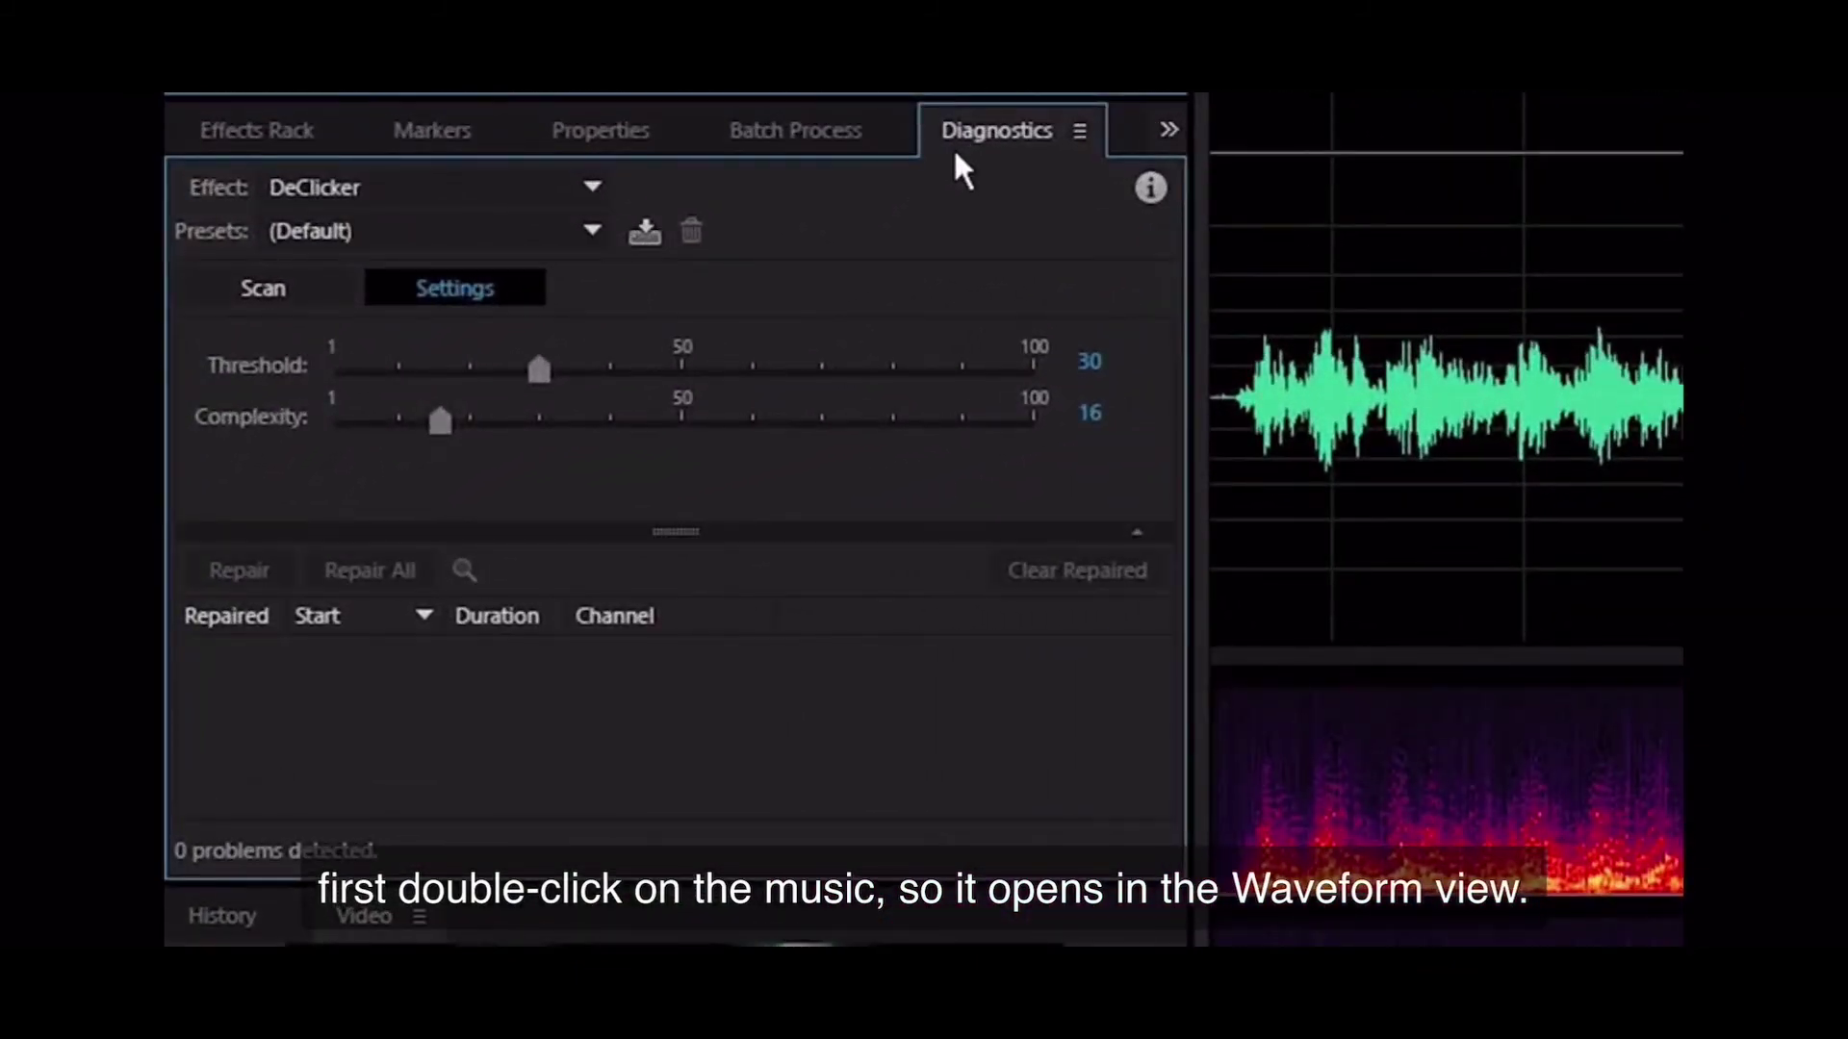
click(590, 186)
click(486, 277)
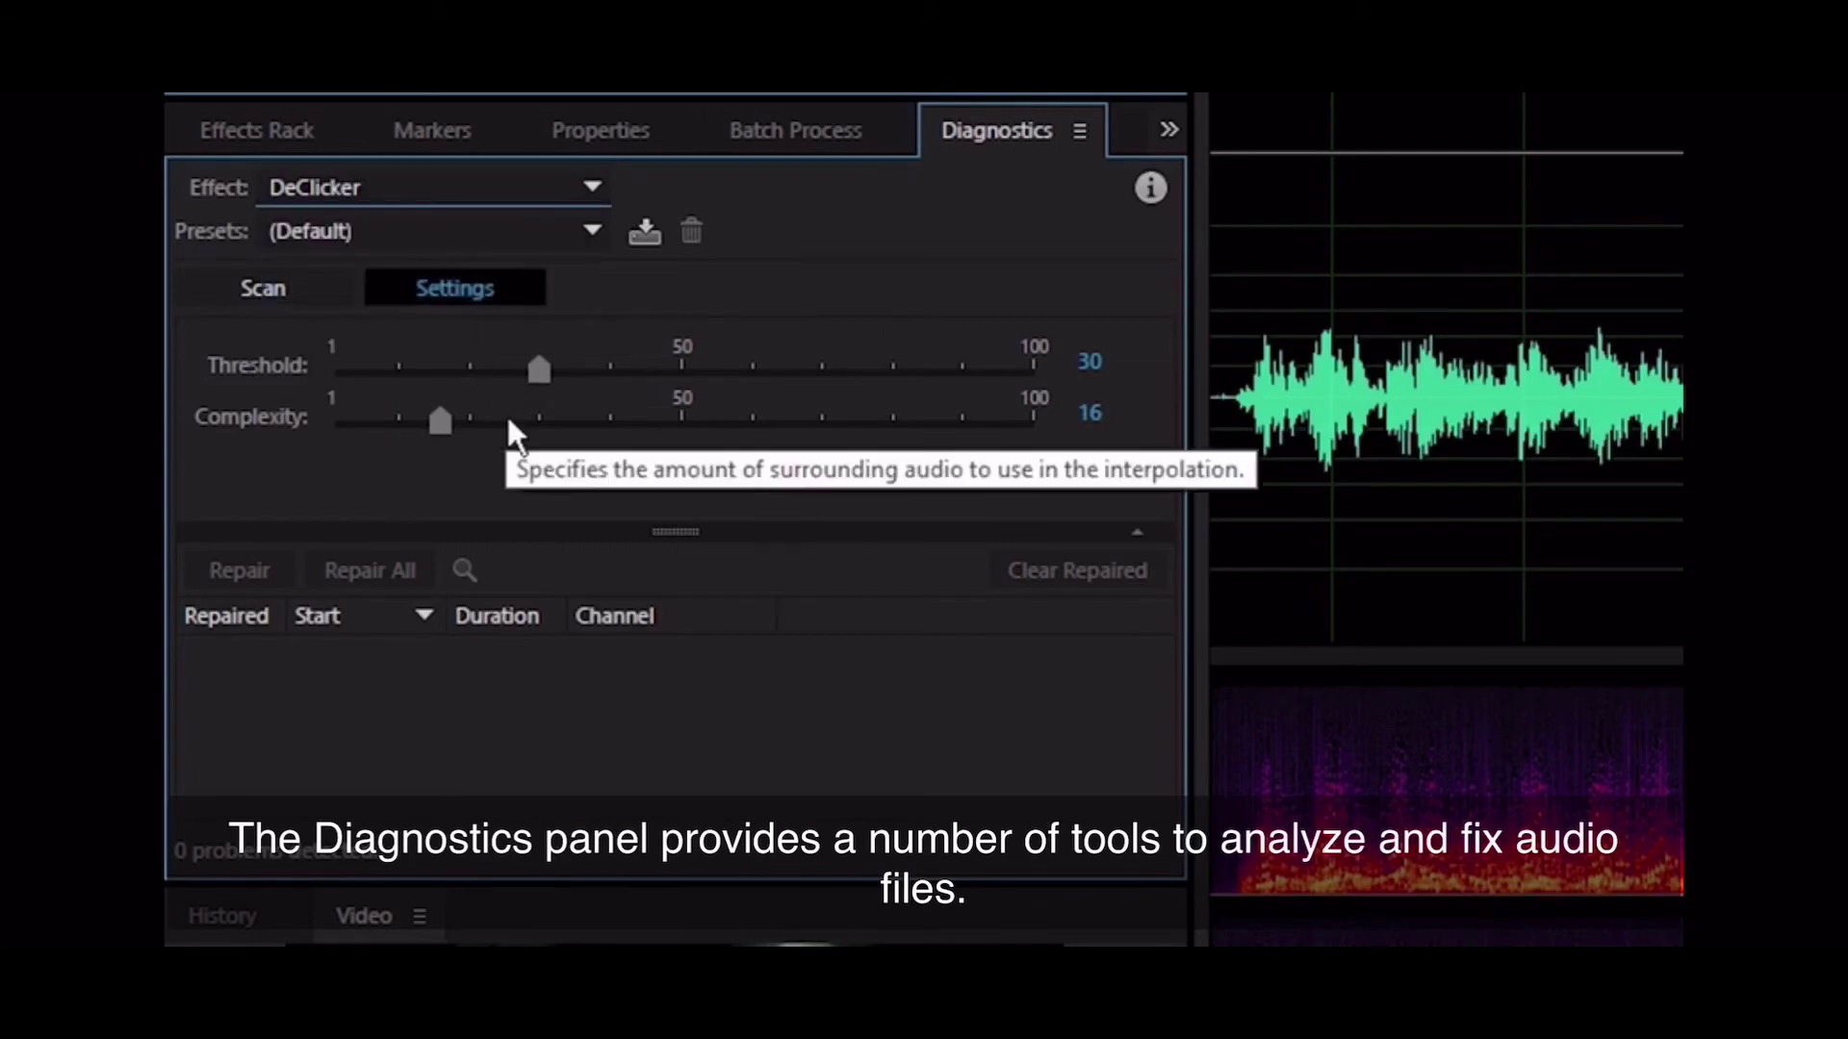
Set the DeClicker threshold to 1 and complexity to 100, and scan the music clip for clicks
drag(533, 370, 310, 376)
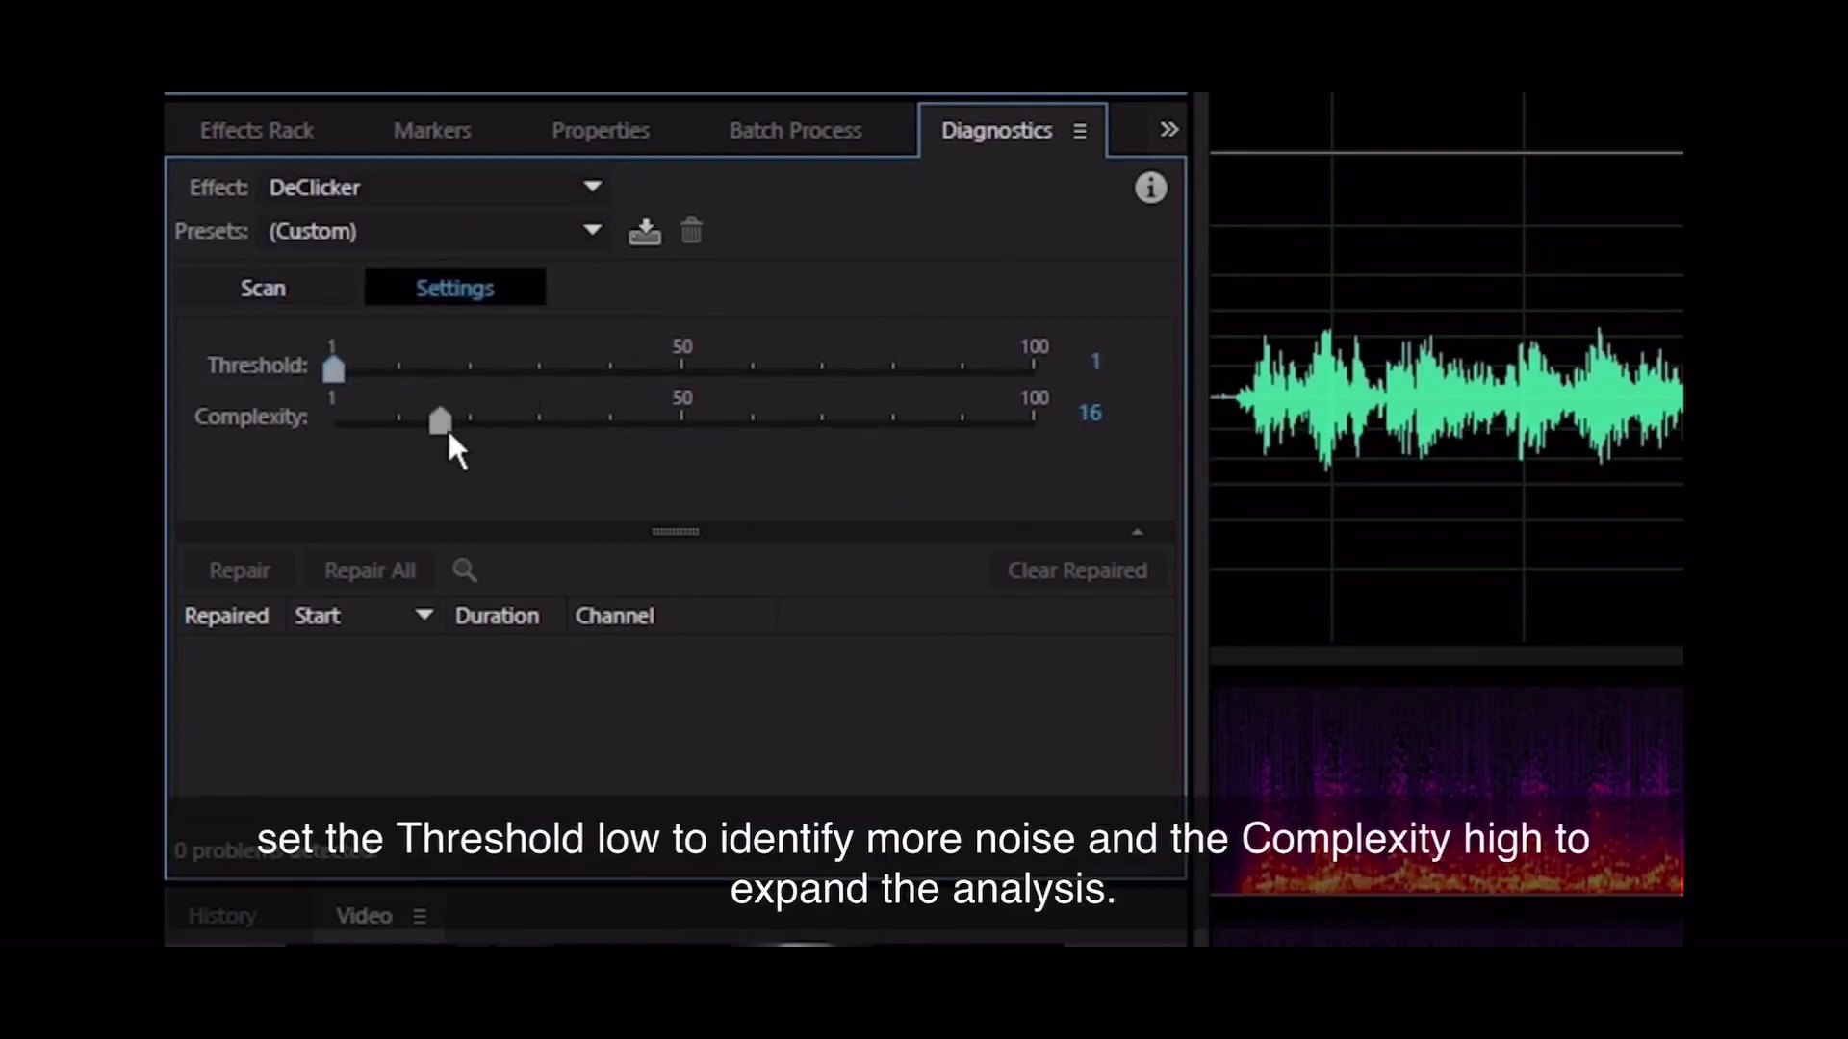
drag(445, 428, 1045, 450)
click(279, 292)
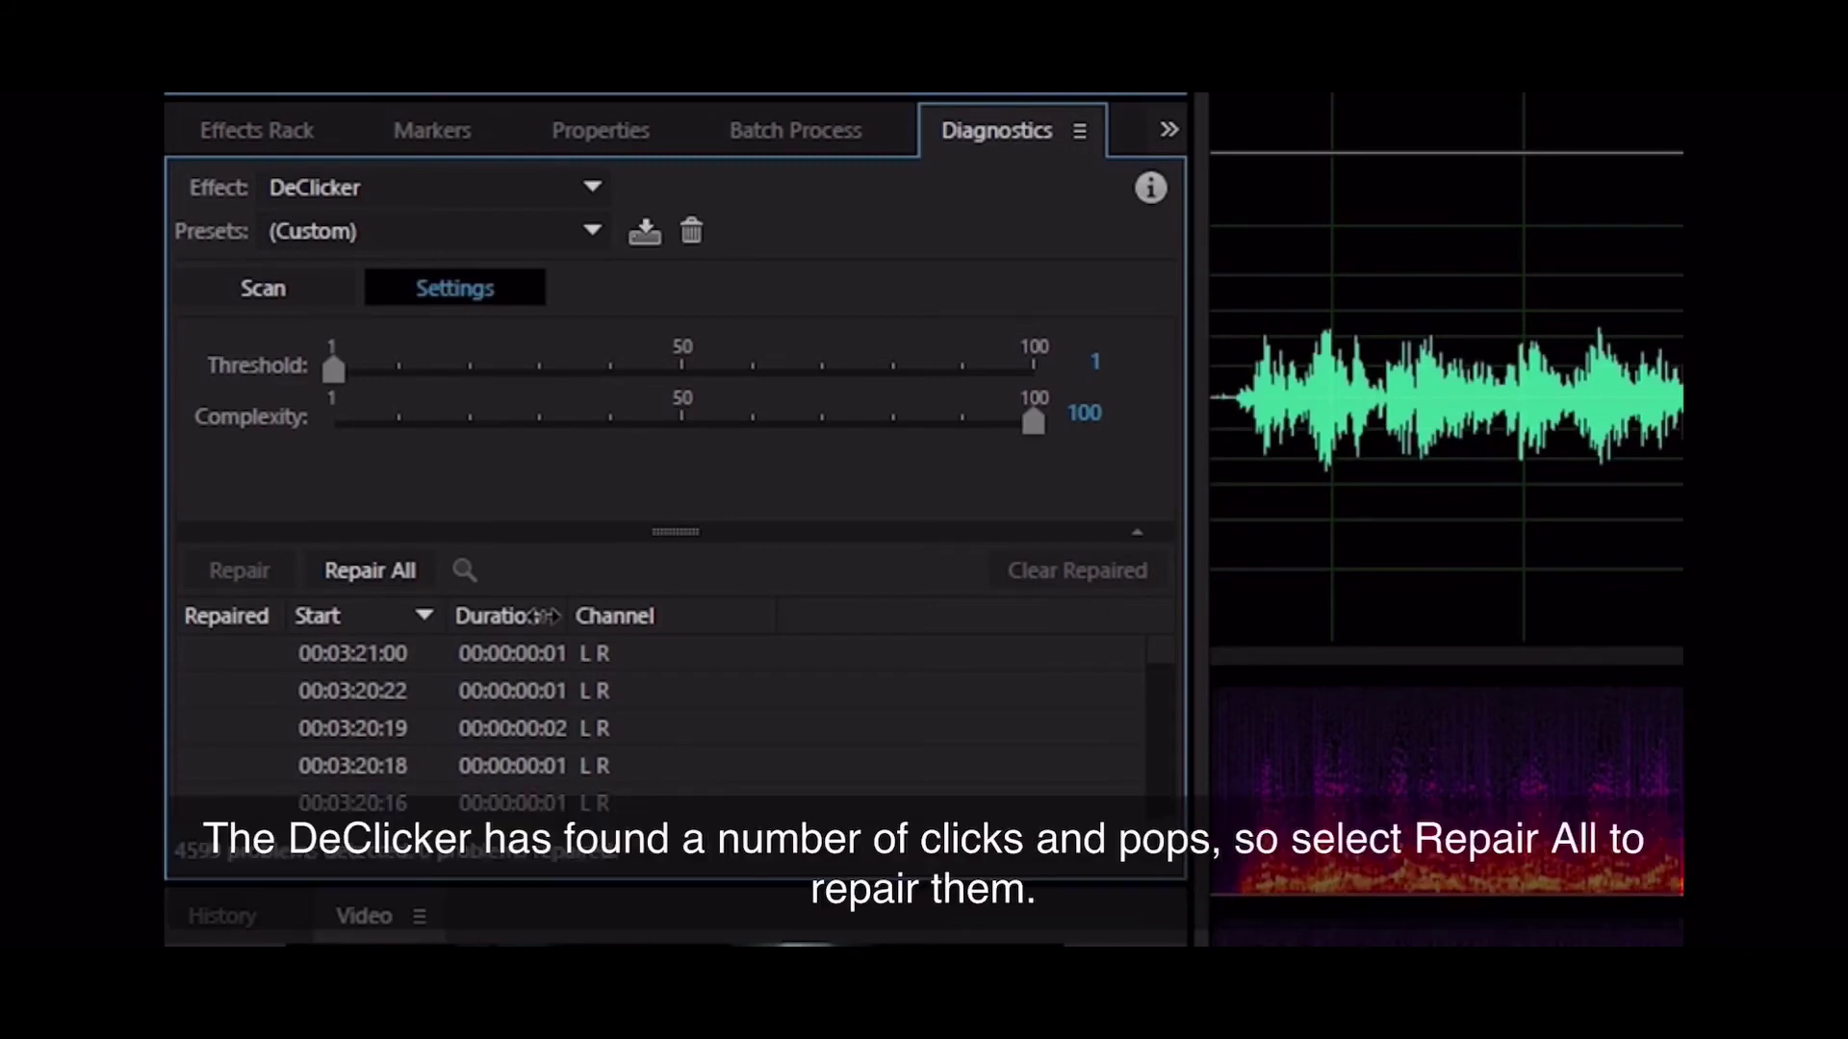
Repair all the clicks and pops found in the music clip, and check the result by listening
click(408, 569)
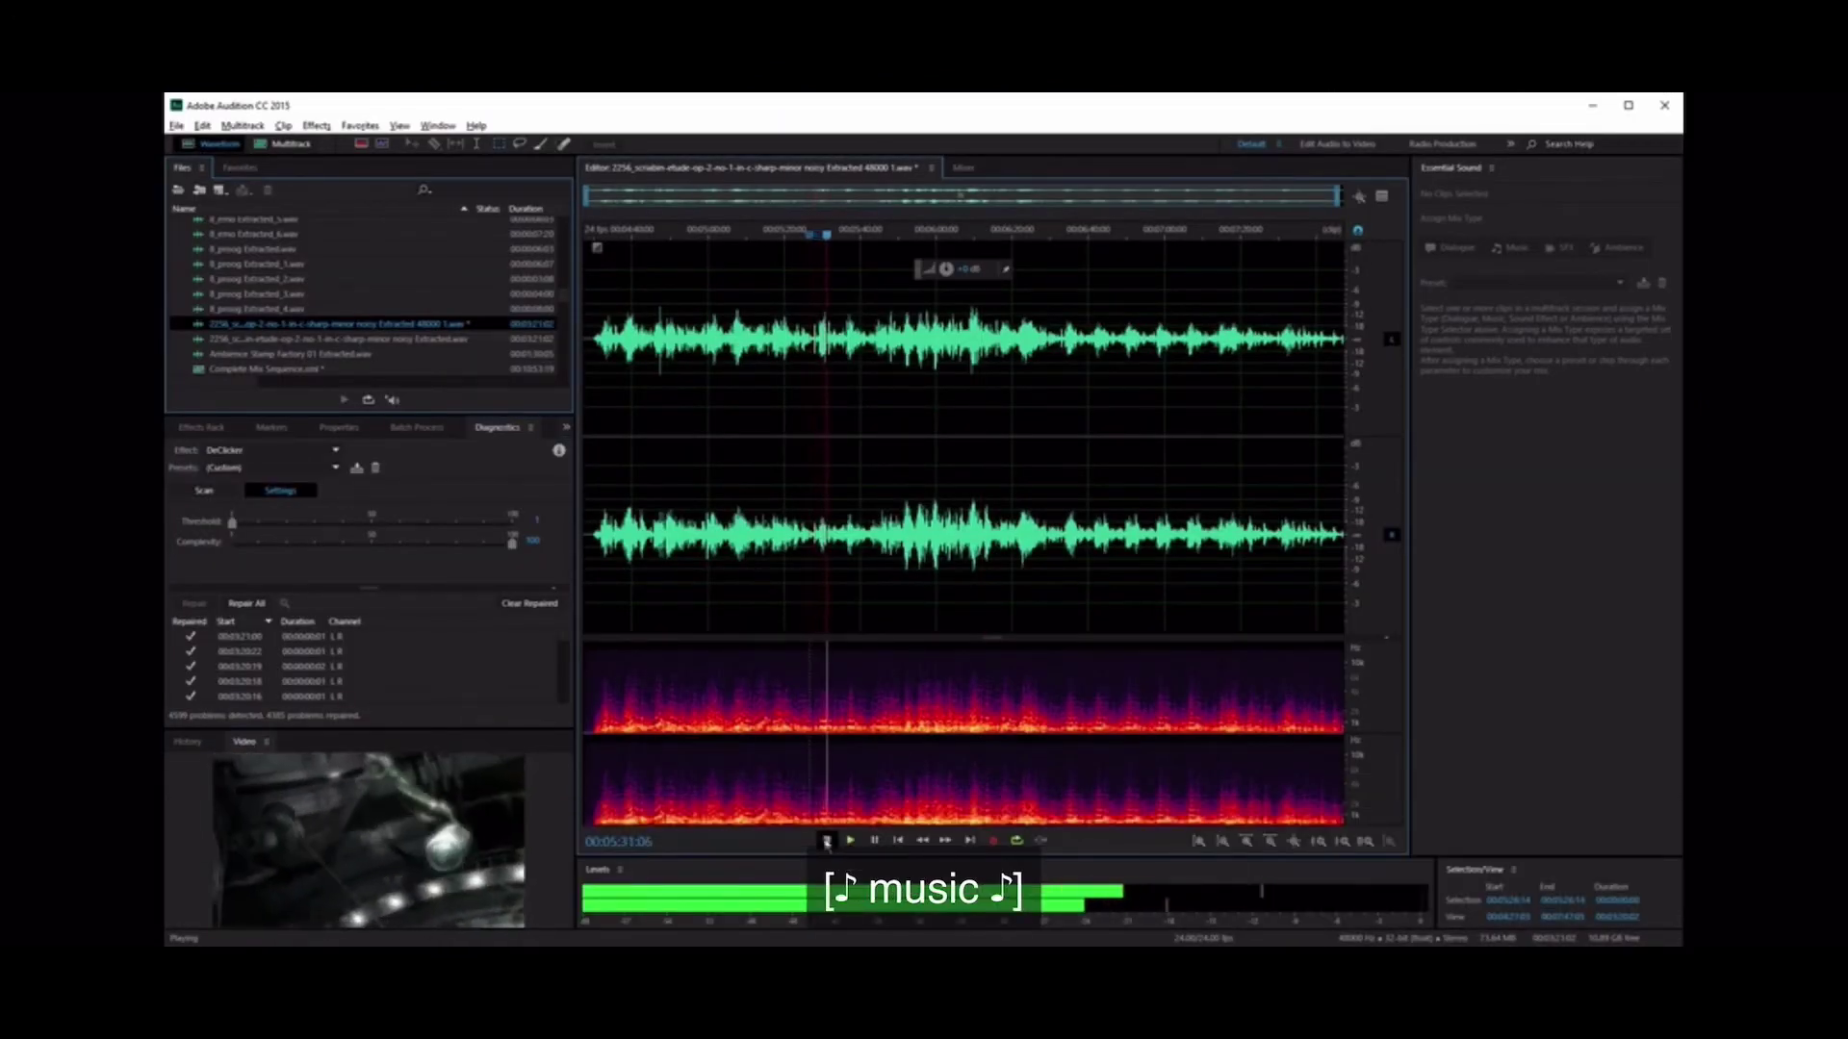
click(826, 842)
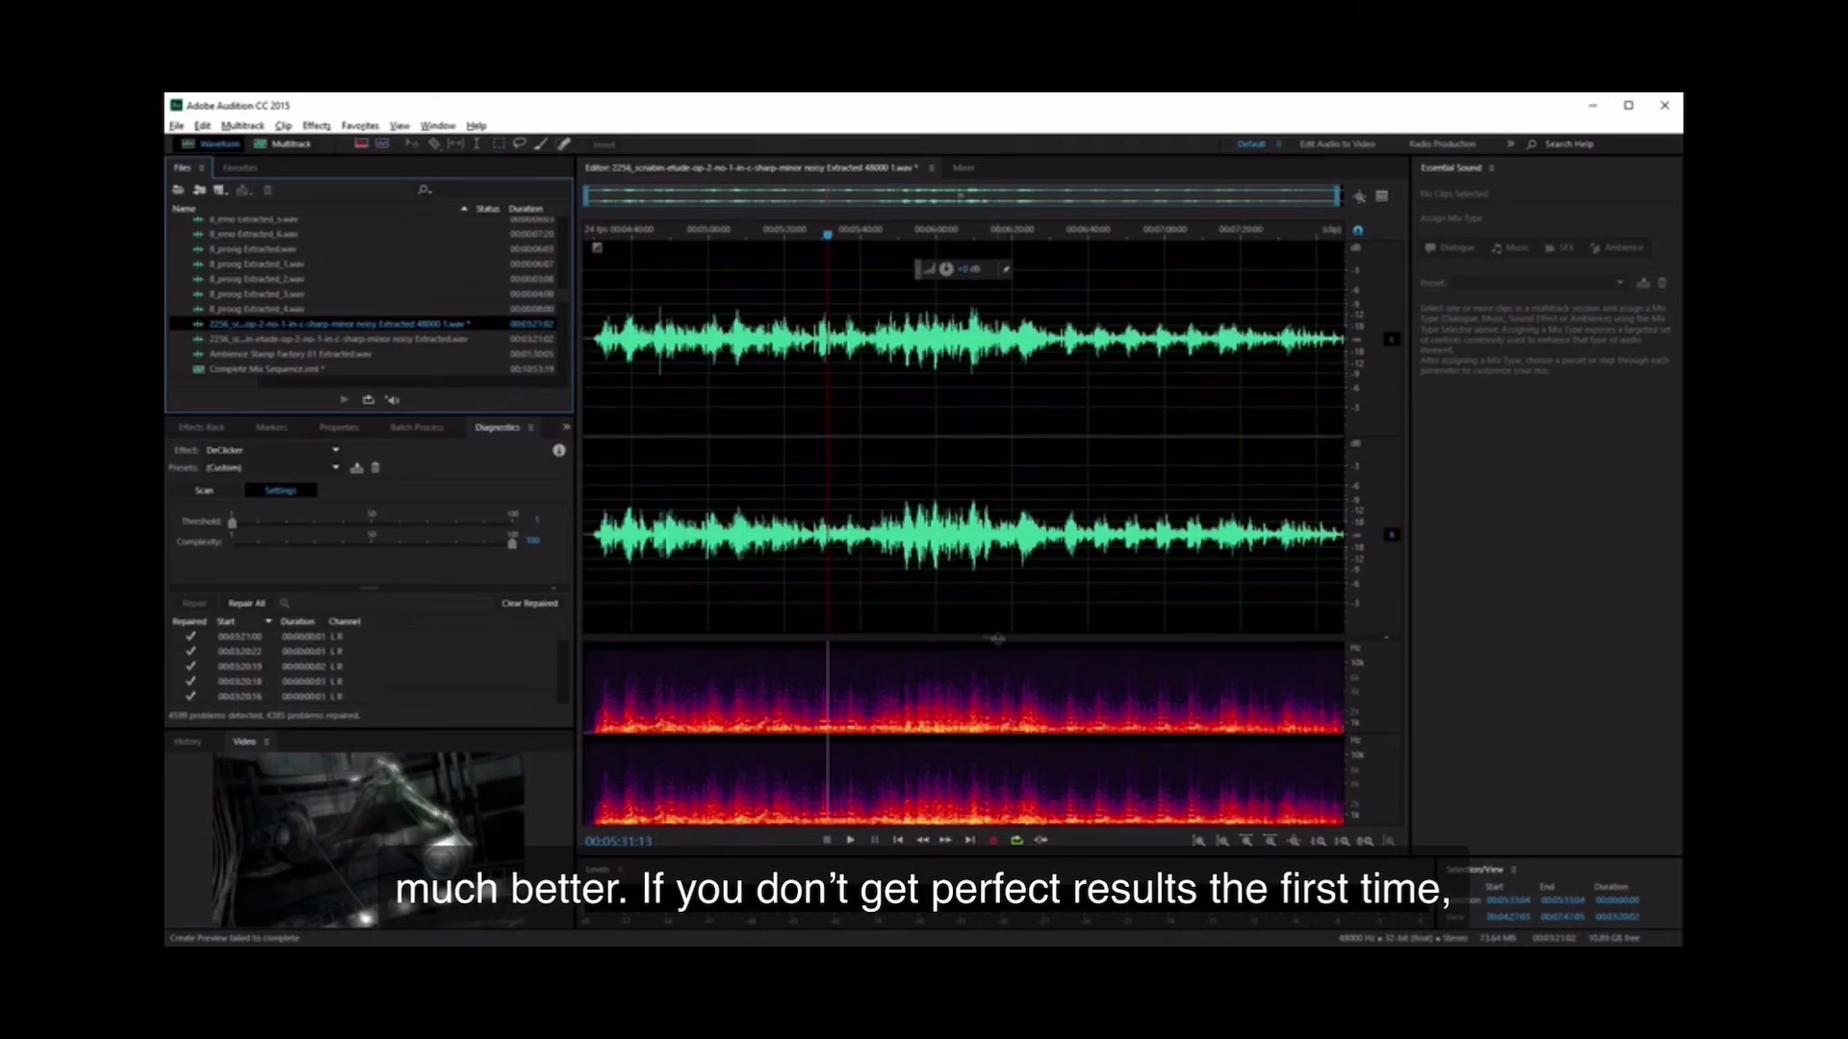
drag(997, 638, 986, 527)
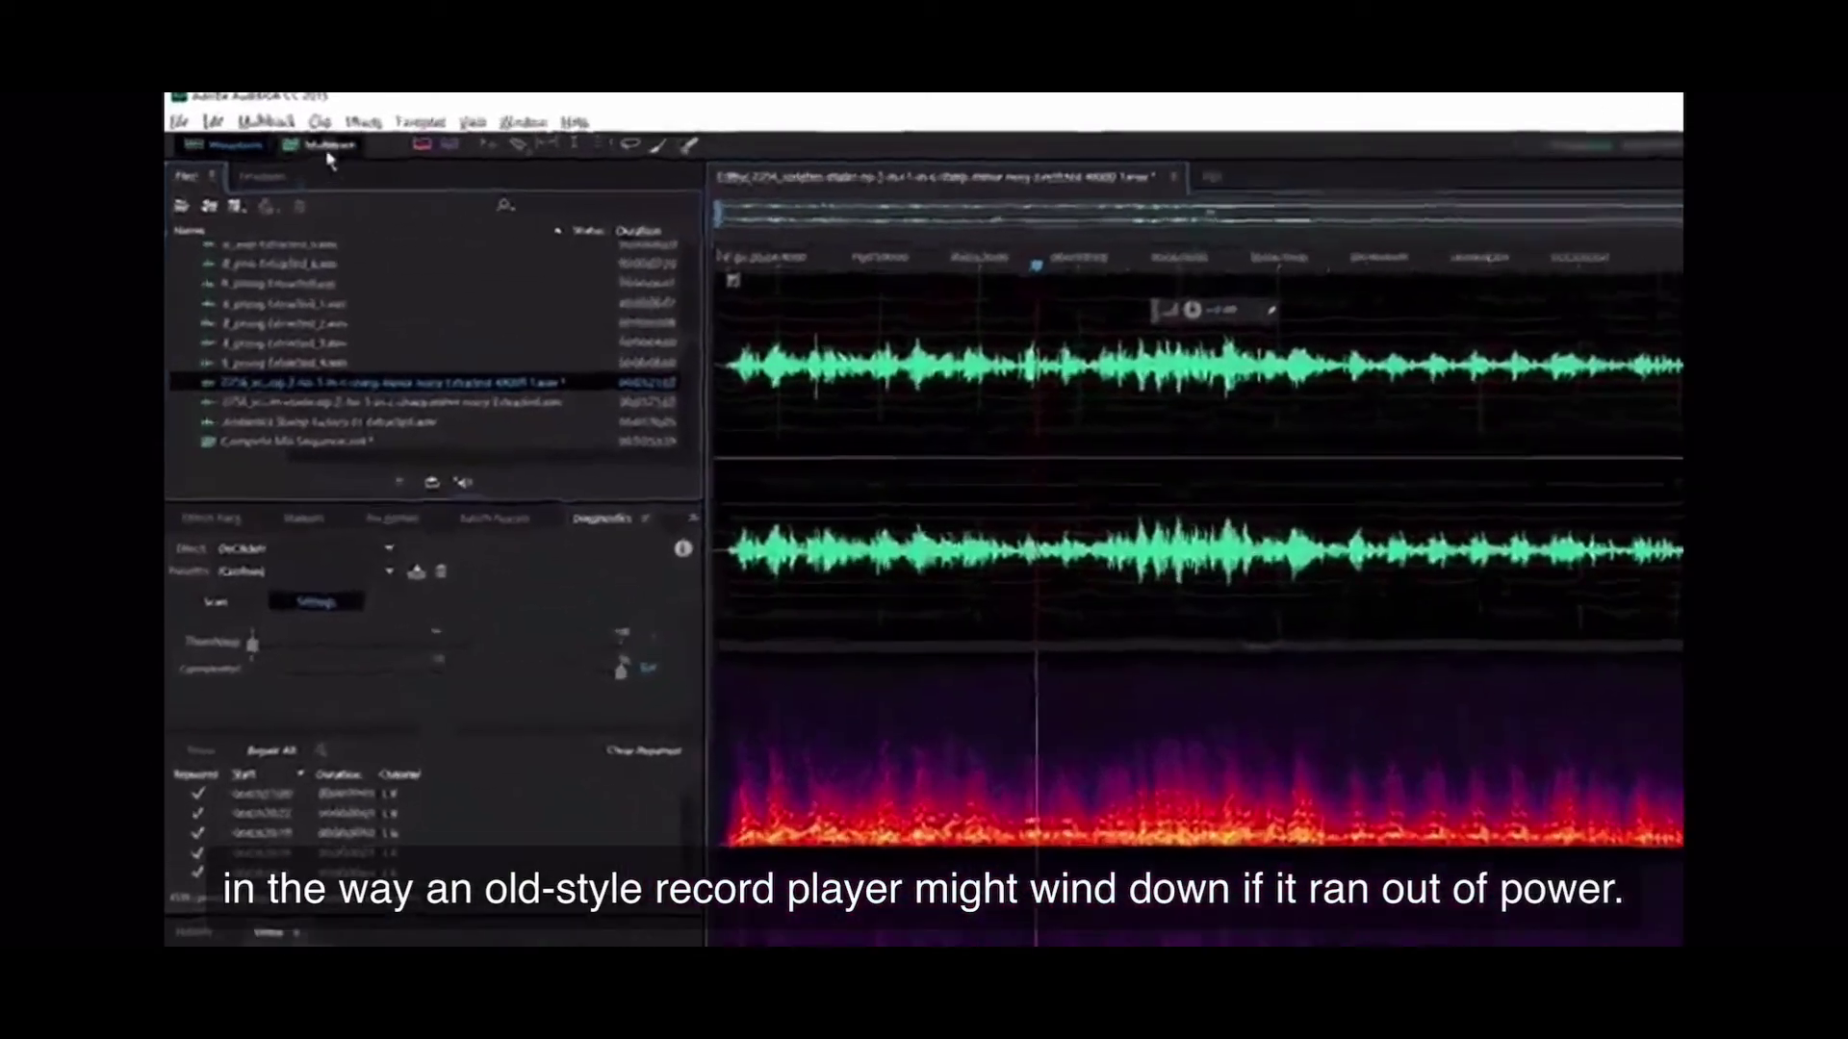
Apply the Pitch Bender effect to the music clip using the Turntable Losing Power preset
click(317, 125)
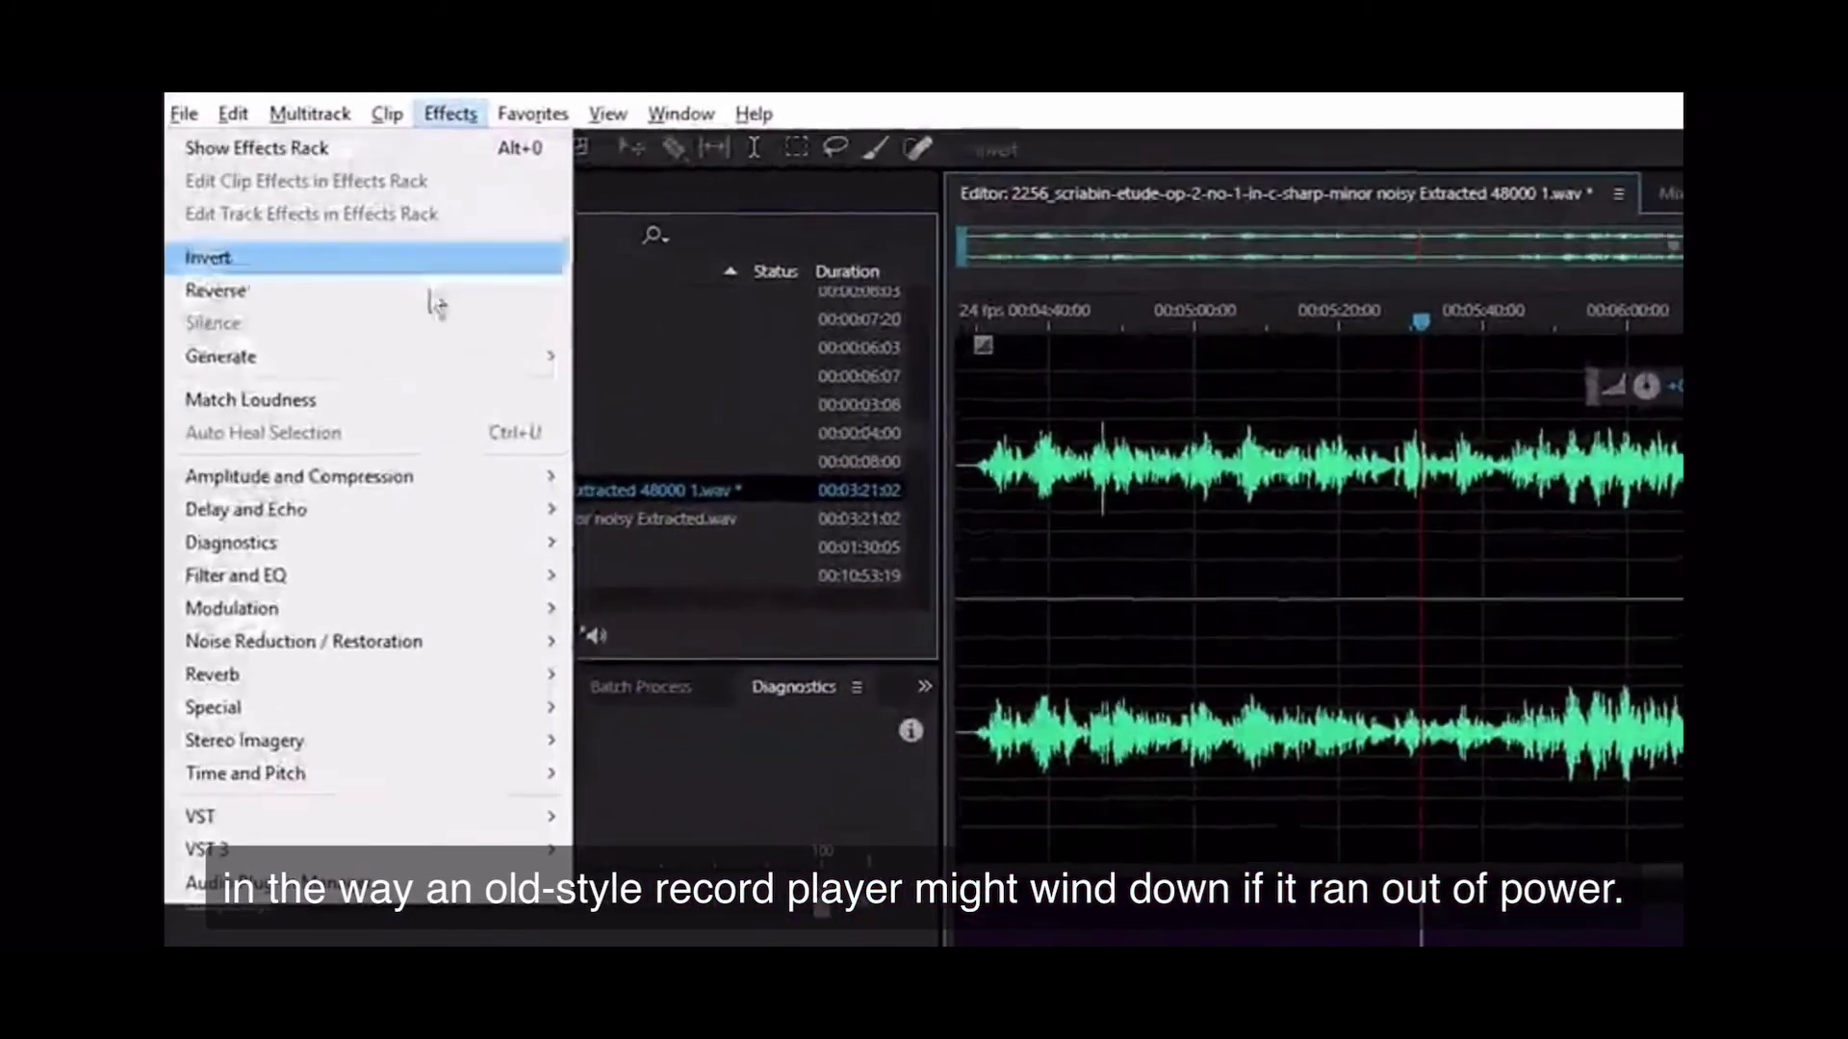
mouse_move(416, 783)
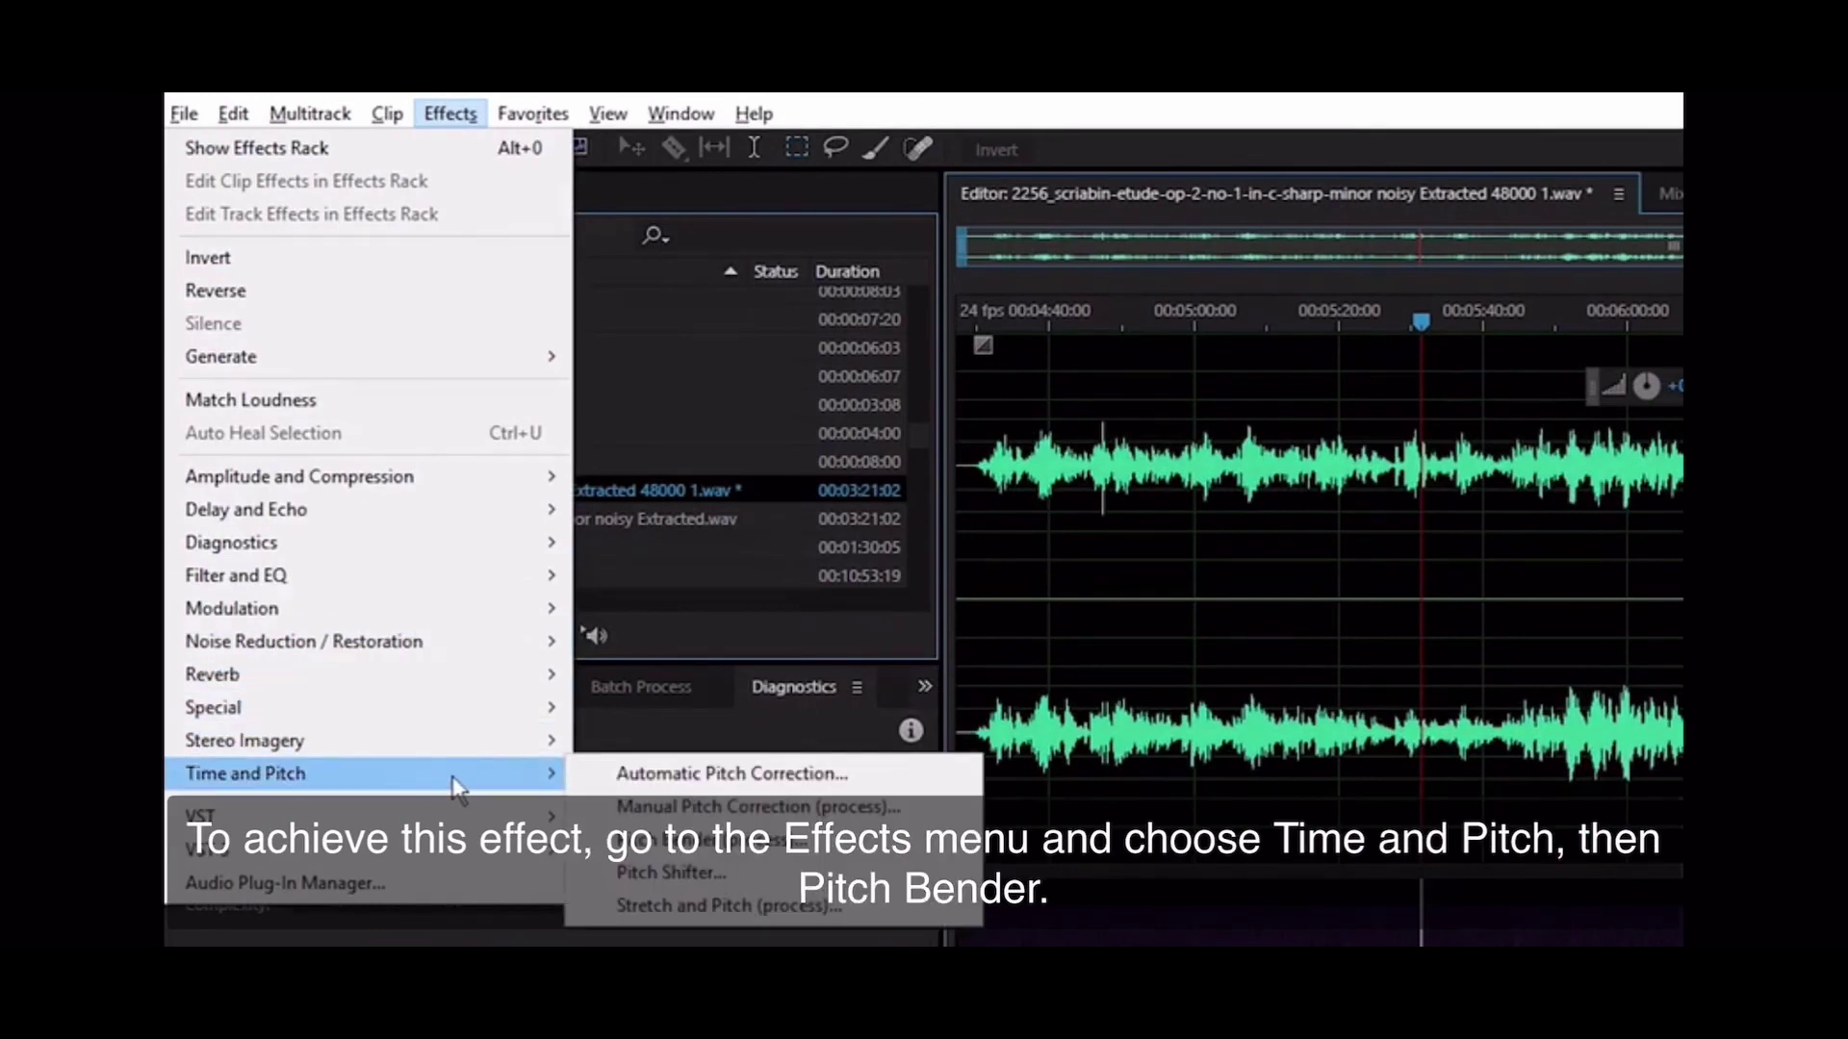
click(673, 840)
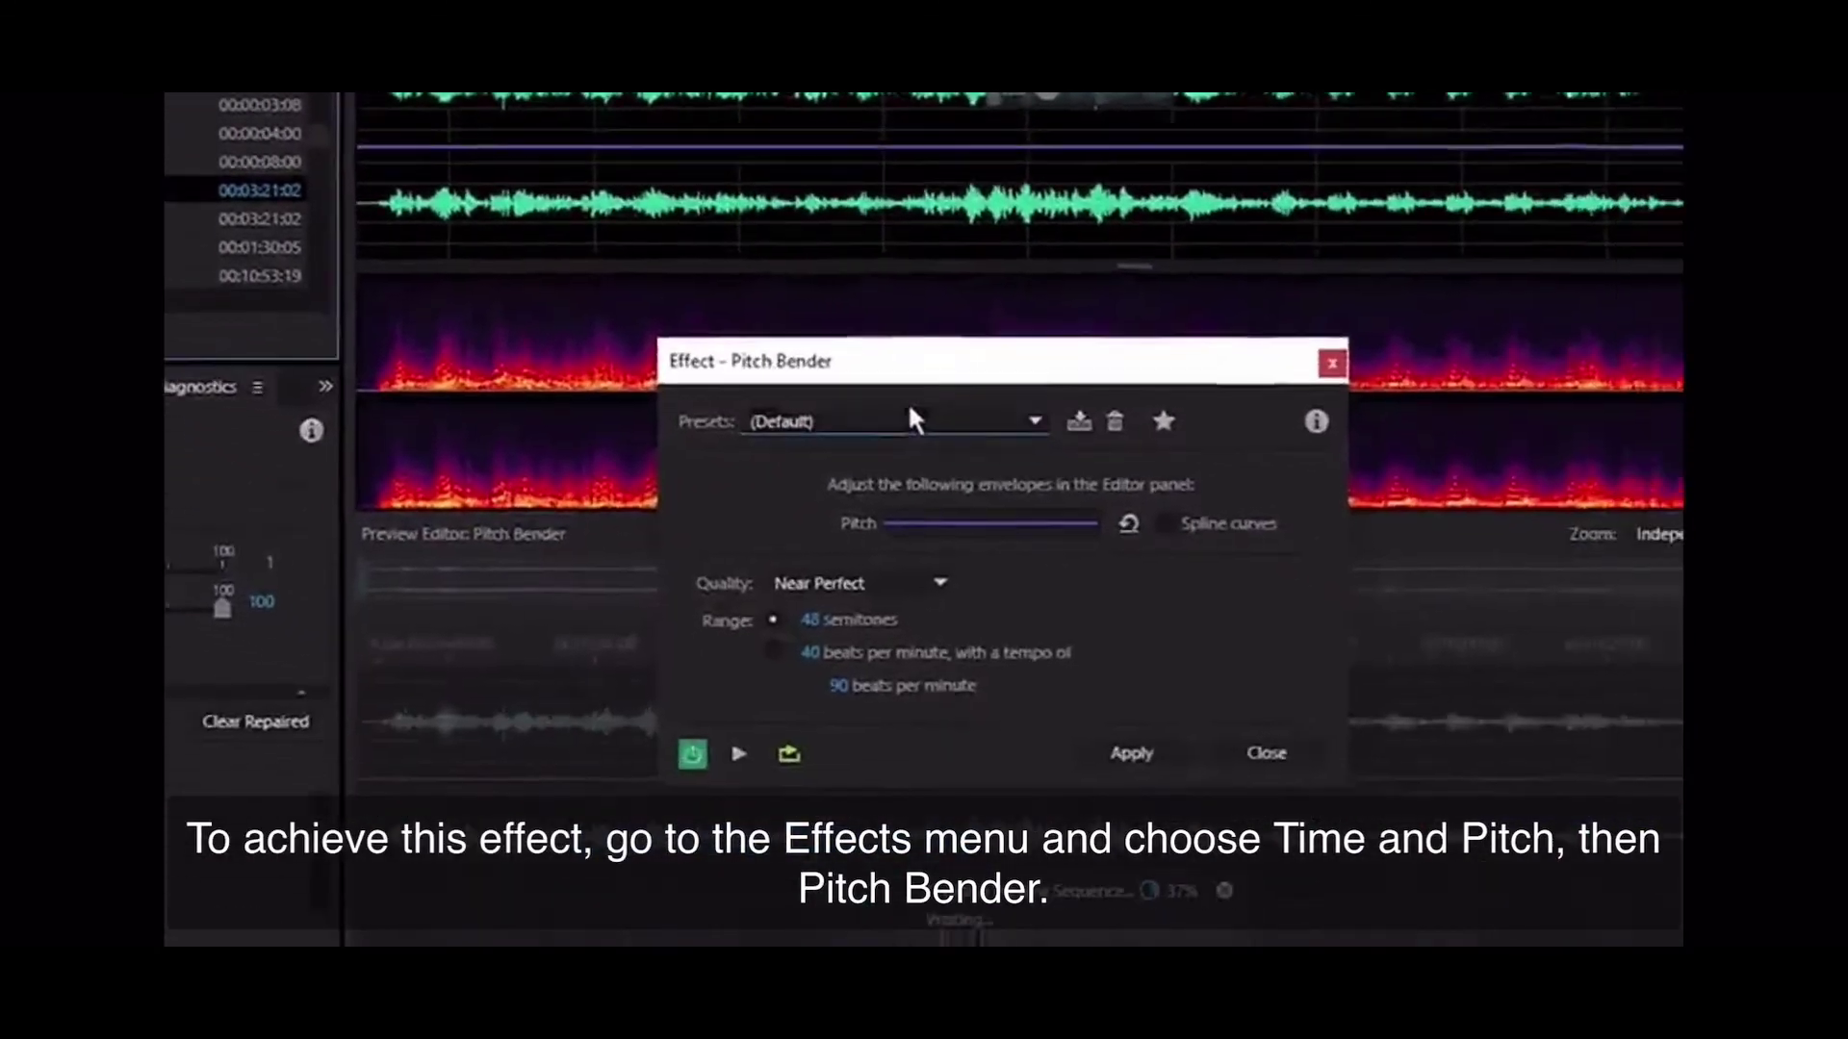
click(963, 421)
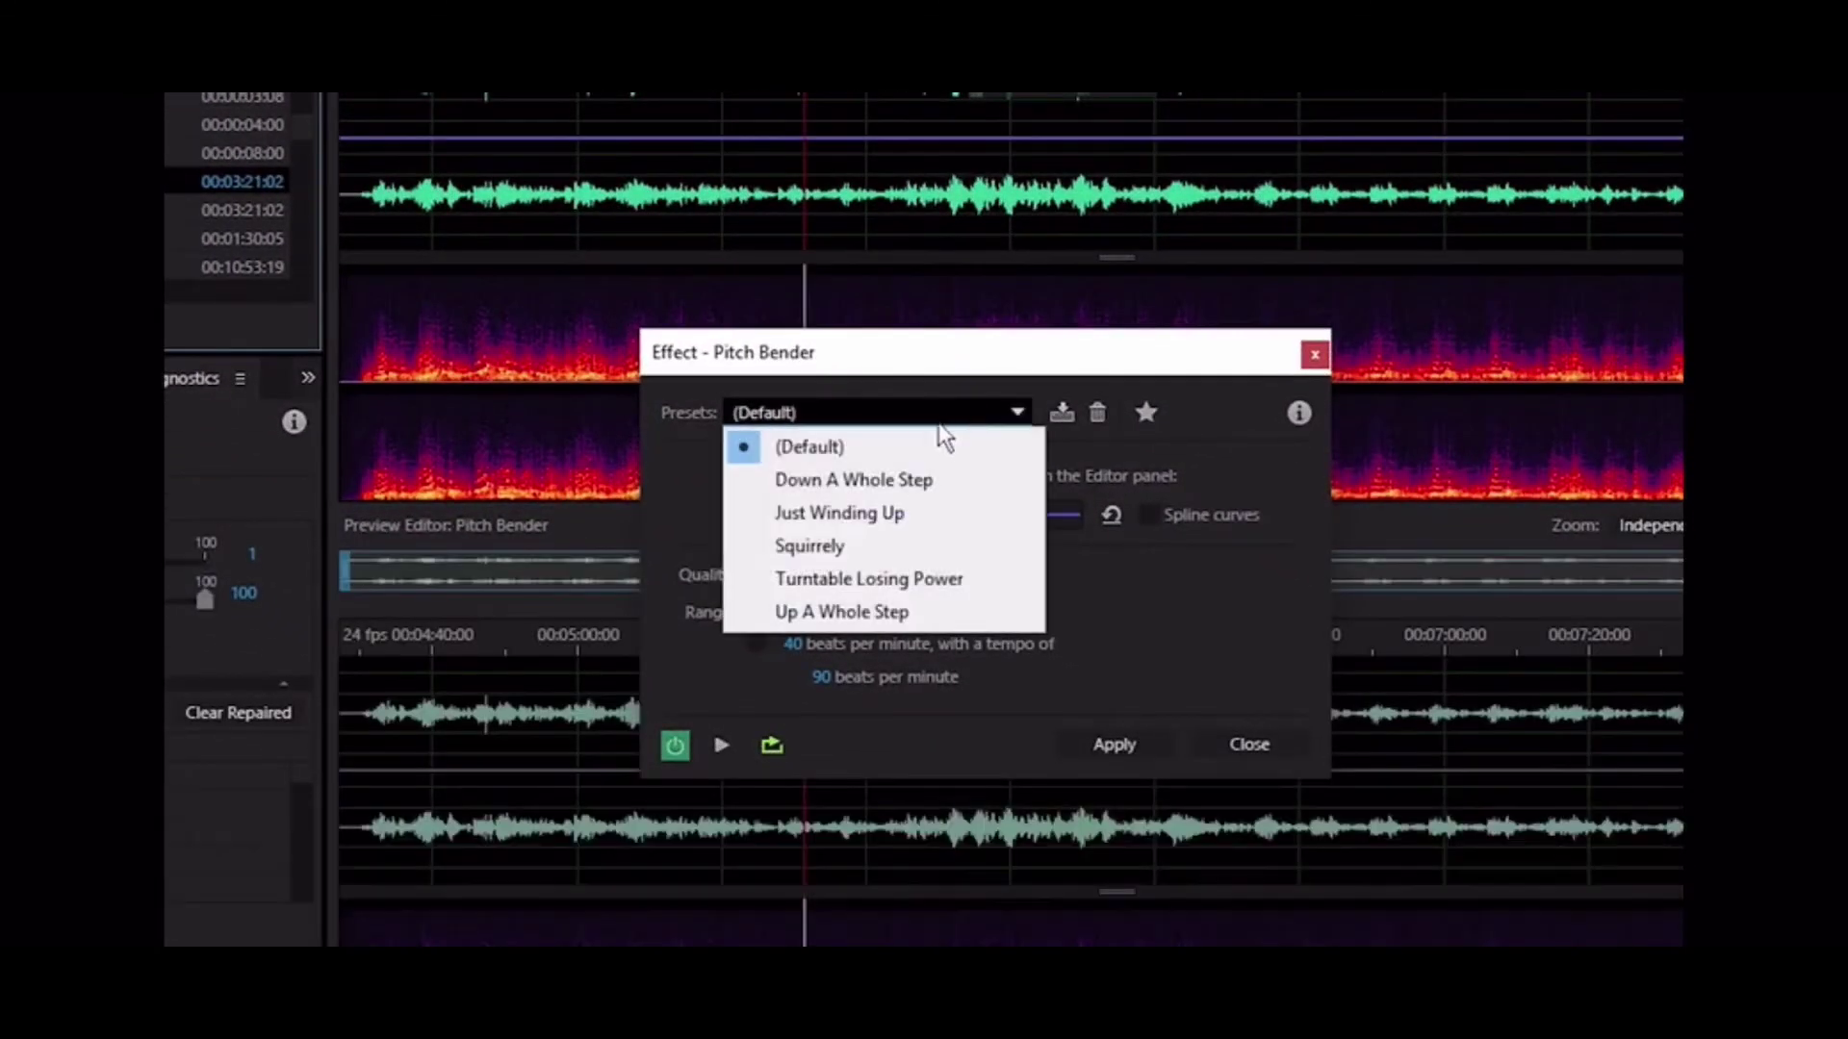
click(906, 575)
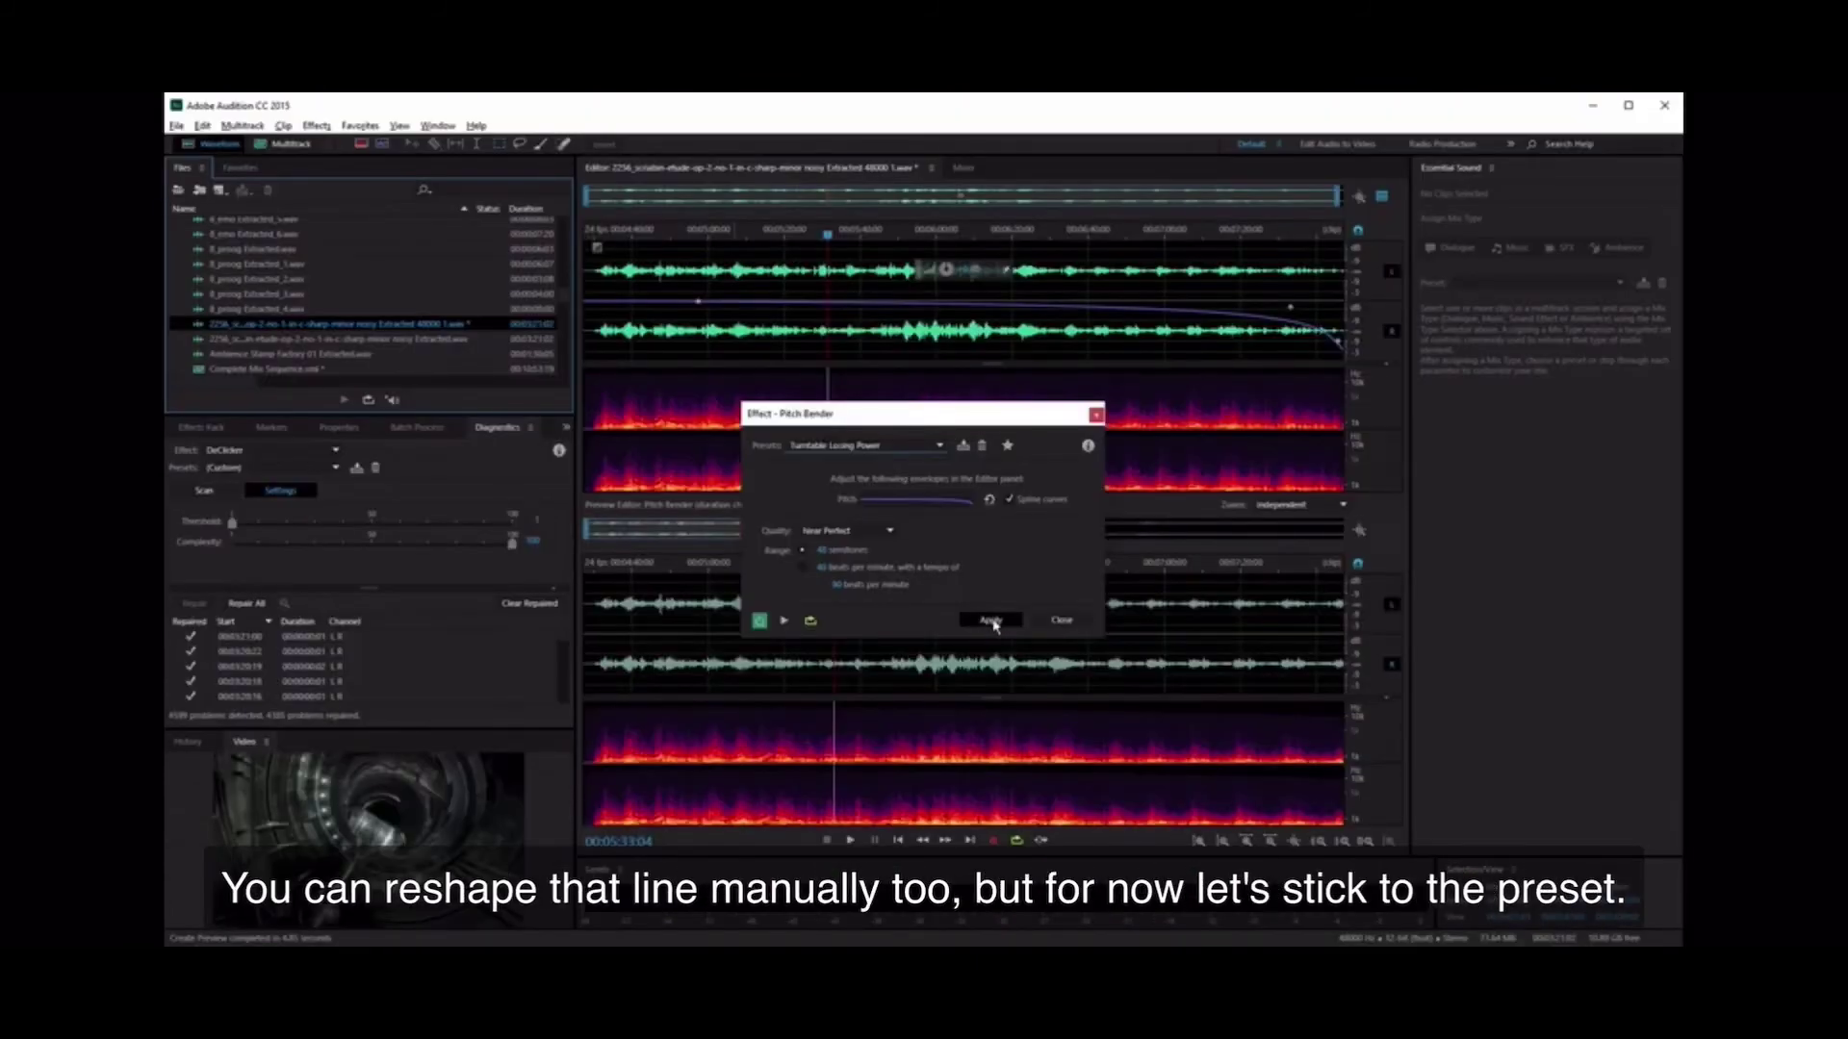
click(991, 621)
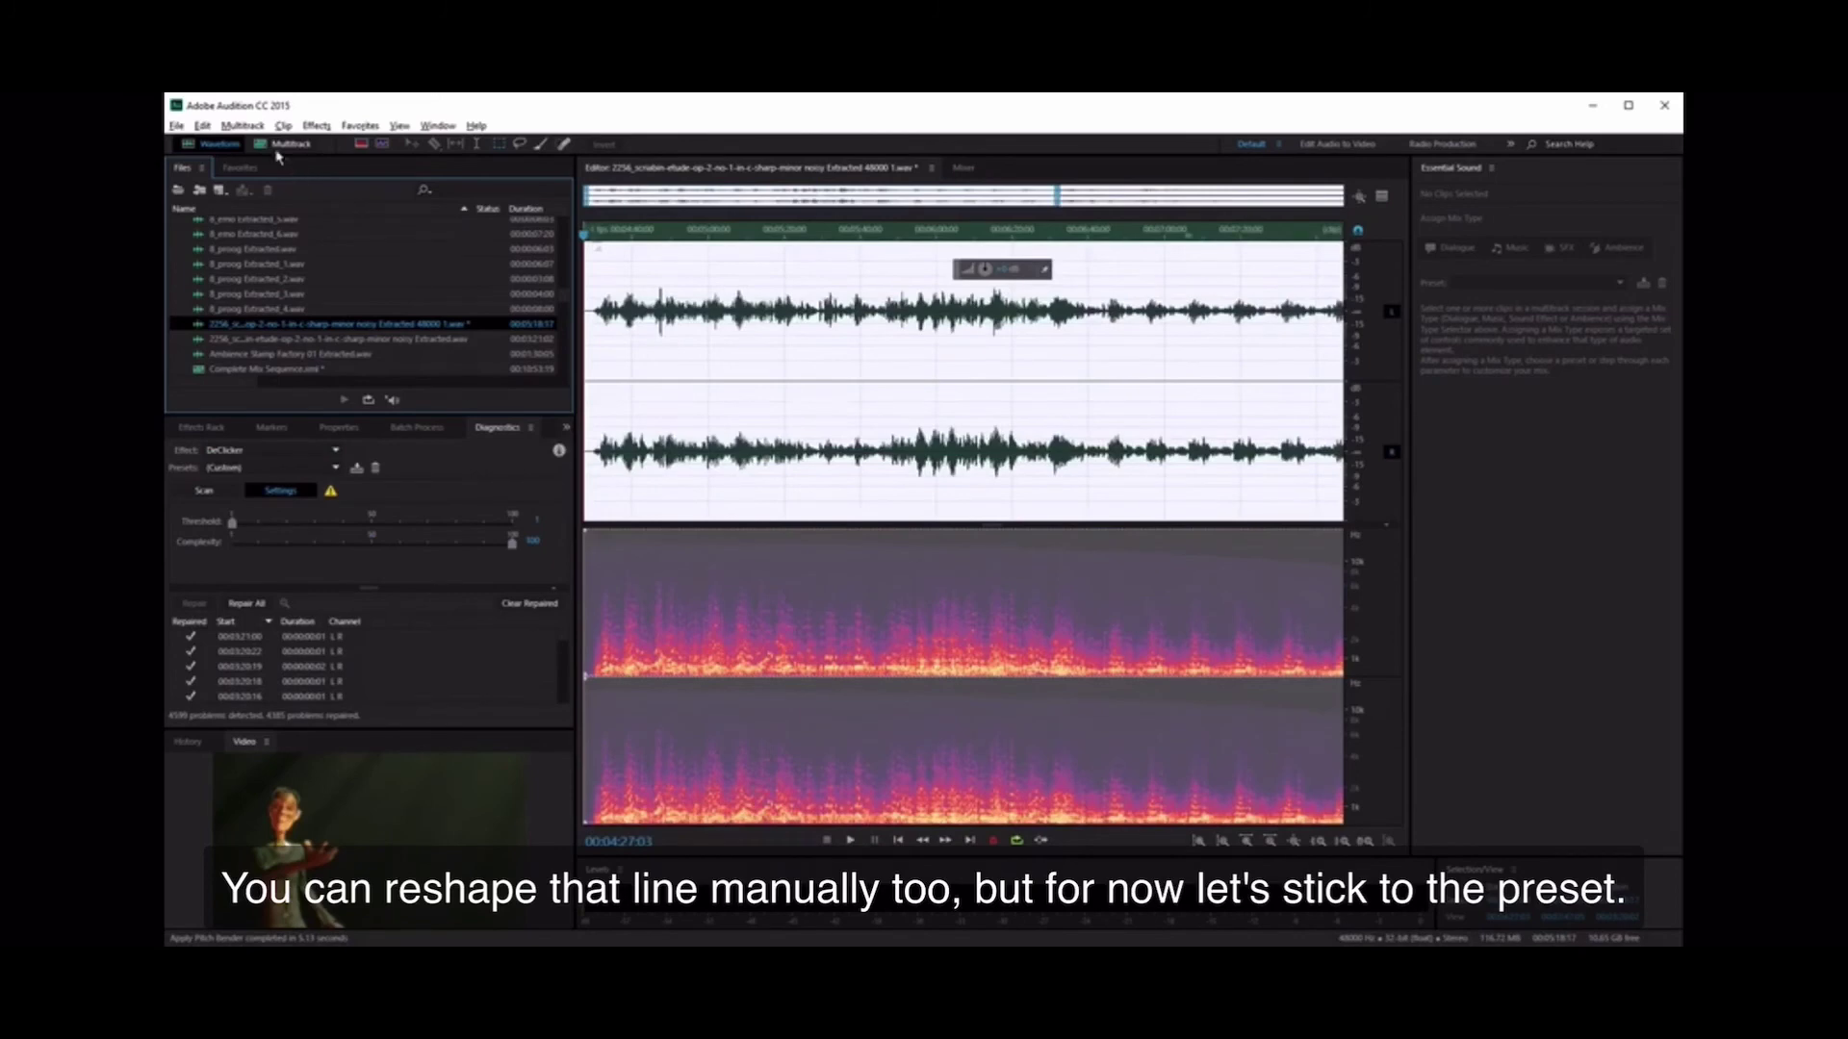
Return to the multitrack session and play the end of the music clip on Audio 9
click(273, 147)
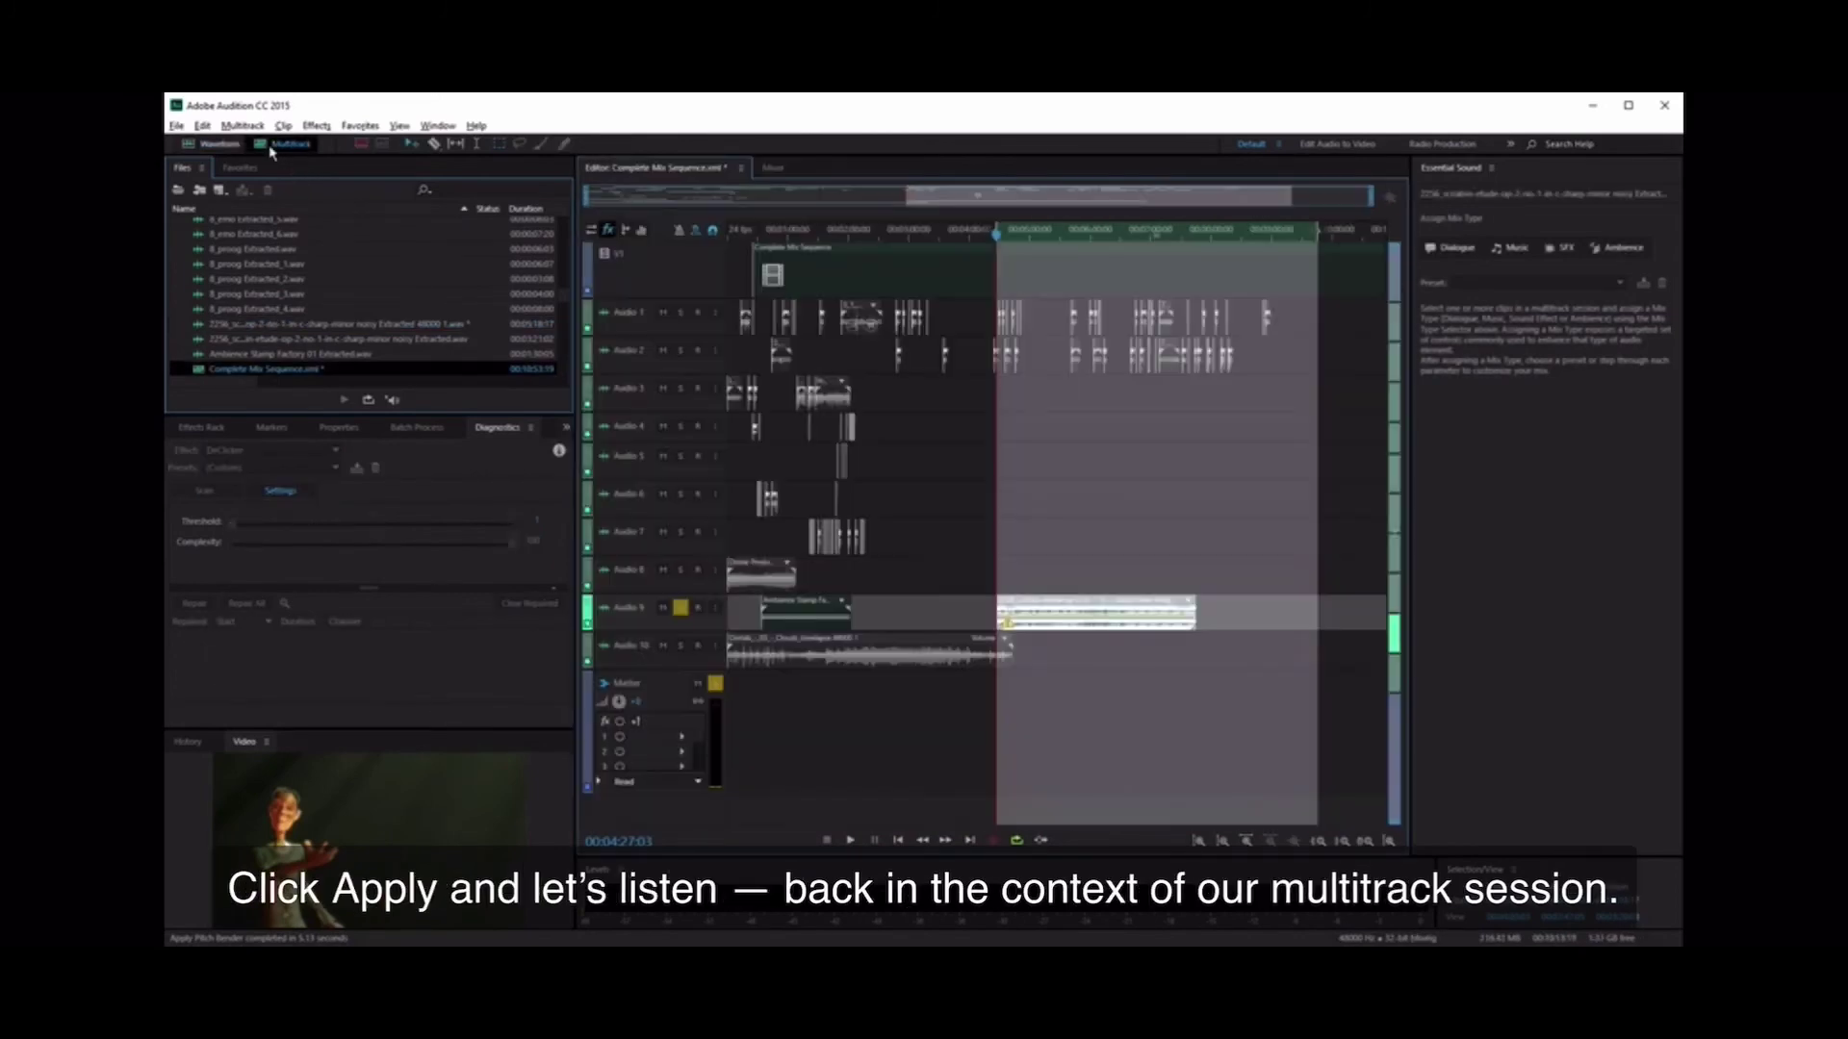
click(1191, 236)
key(space)
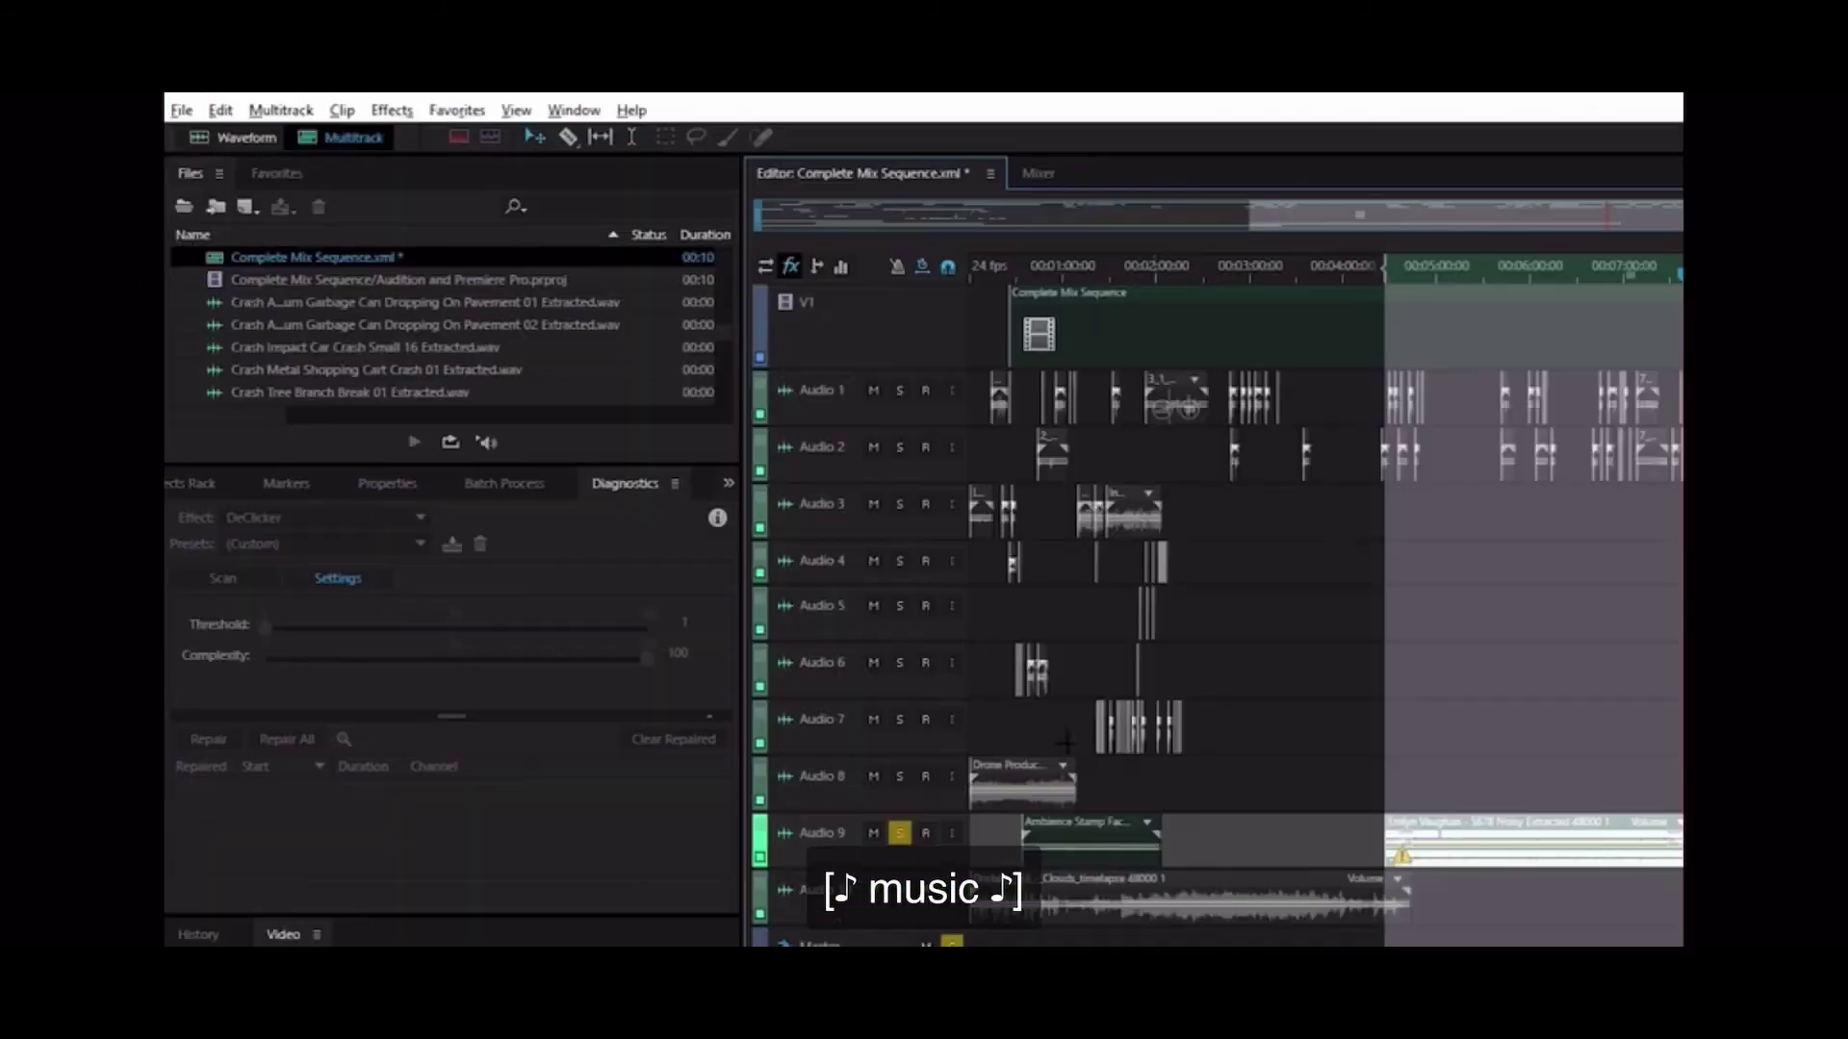
Review the Multitrack Mixdown choices and the Export to Adobe Premiere Pro settings without exporting
click(180, 110)
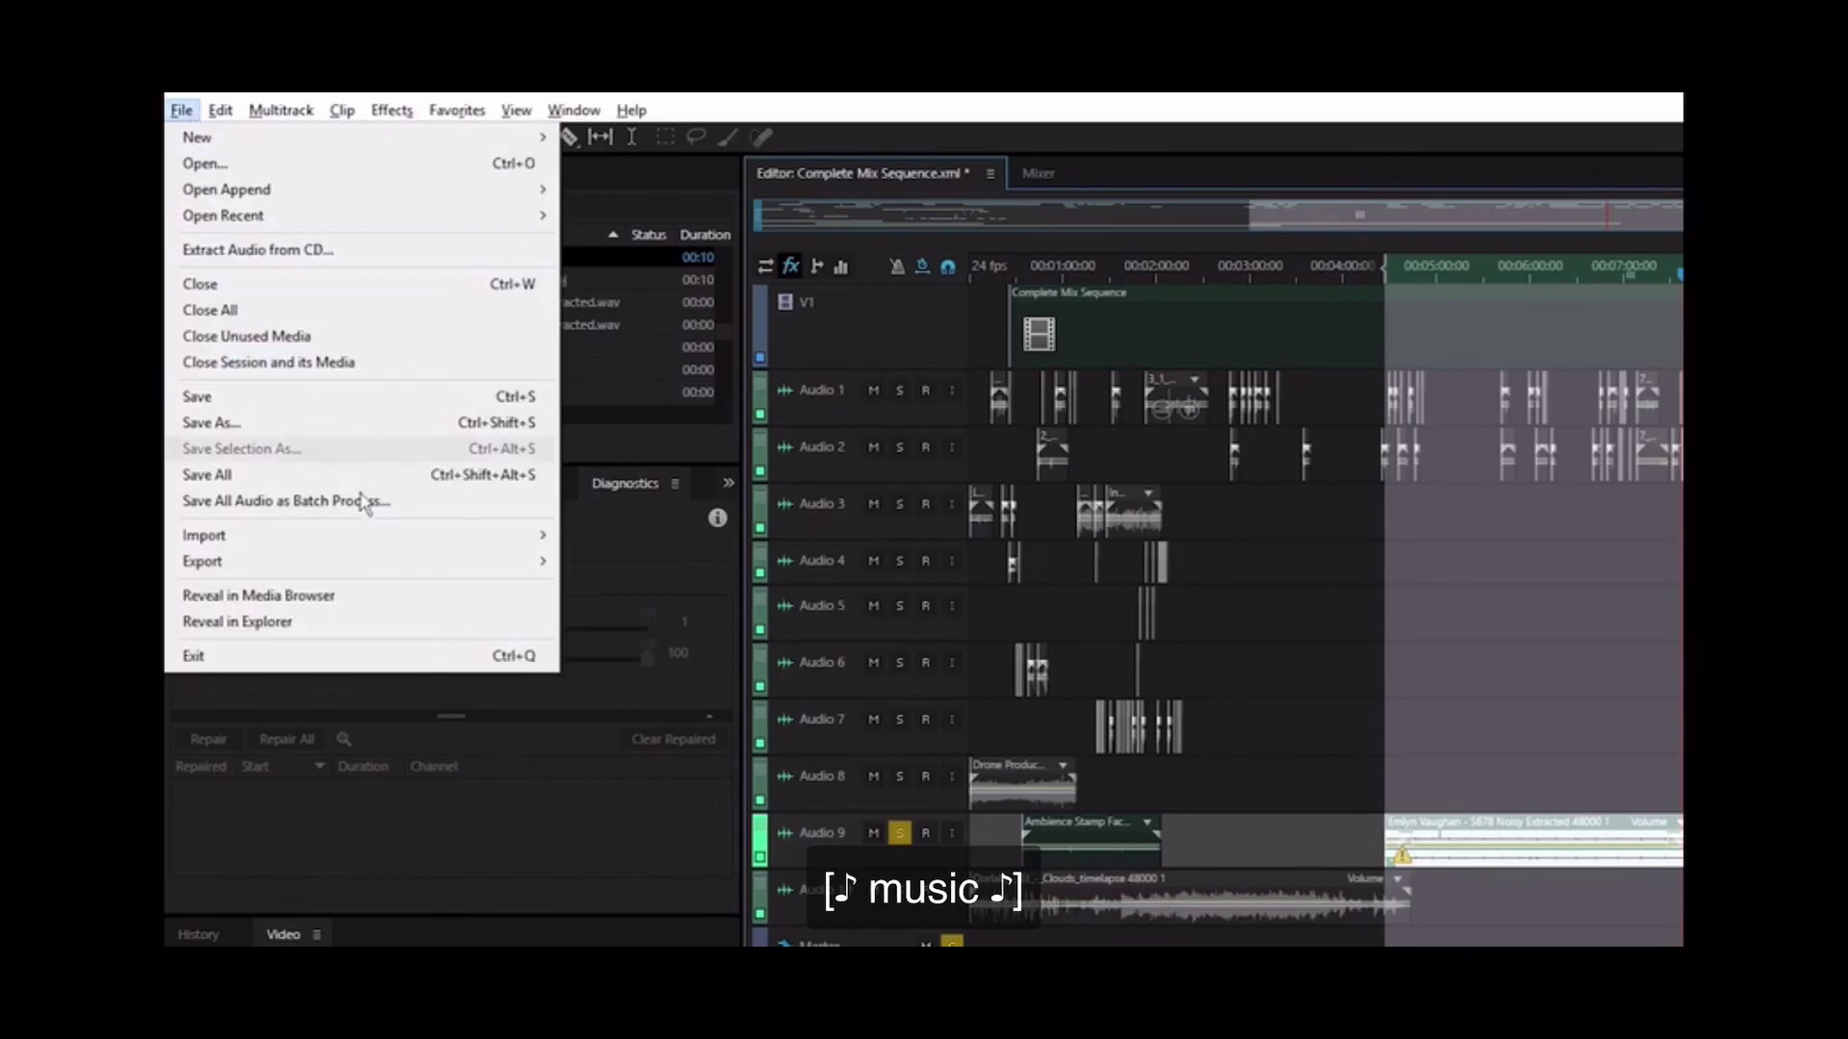
mouse_move(424, 563)
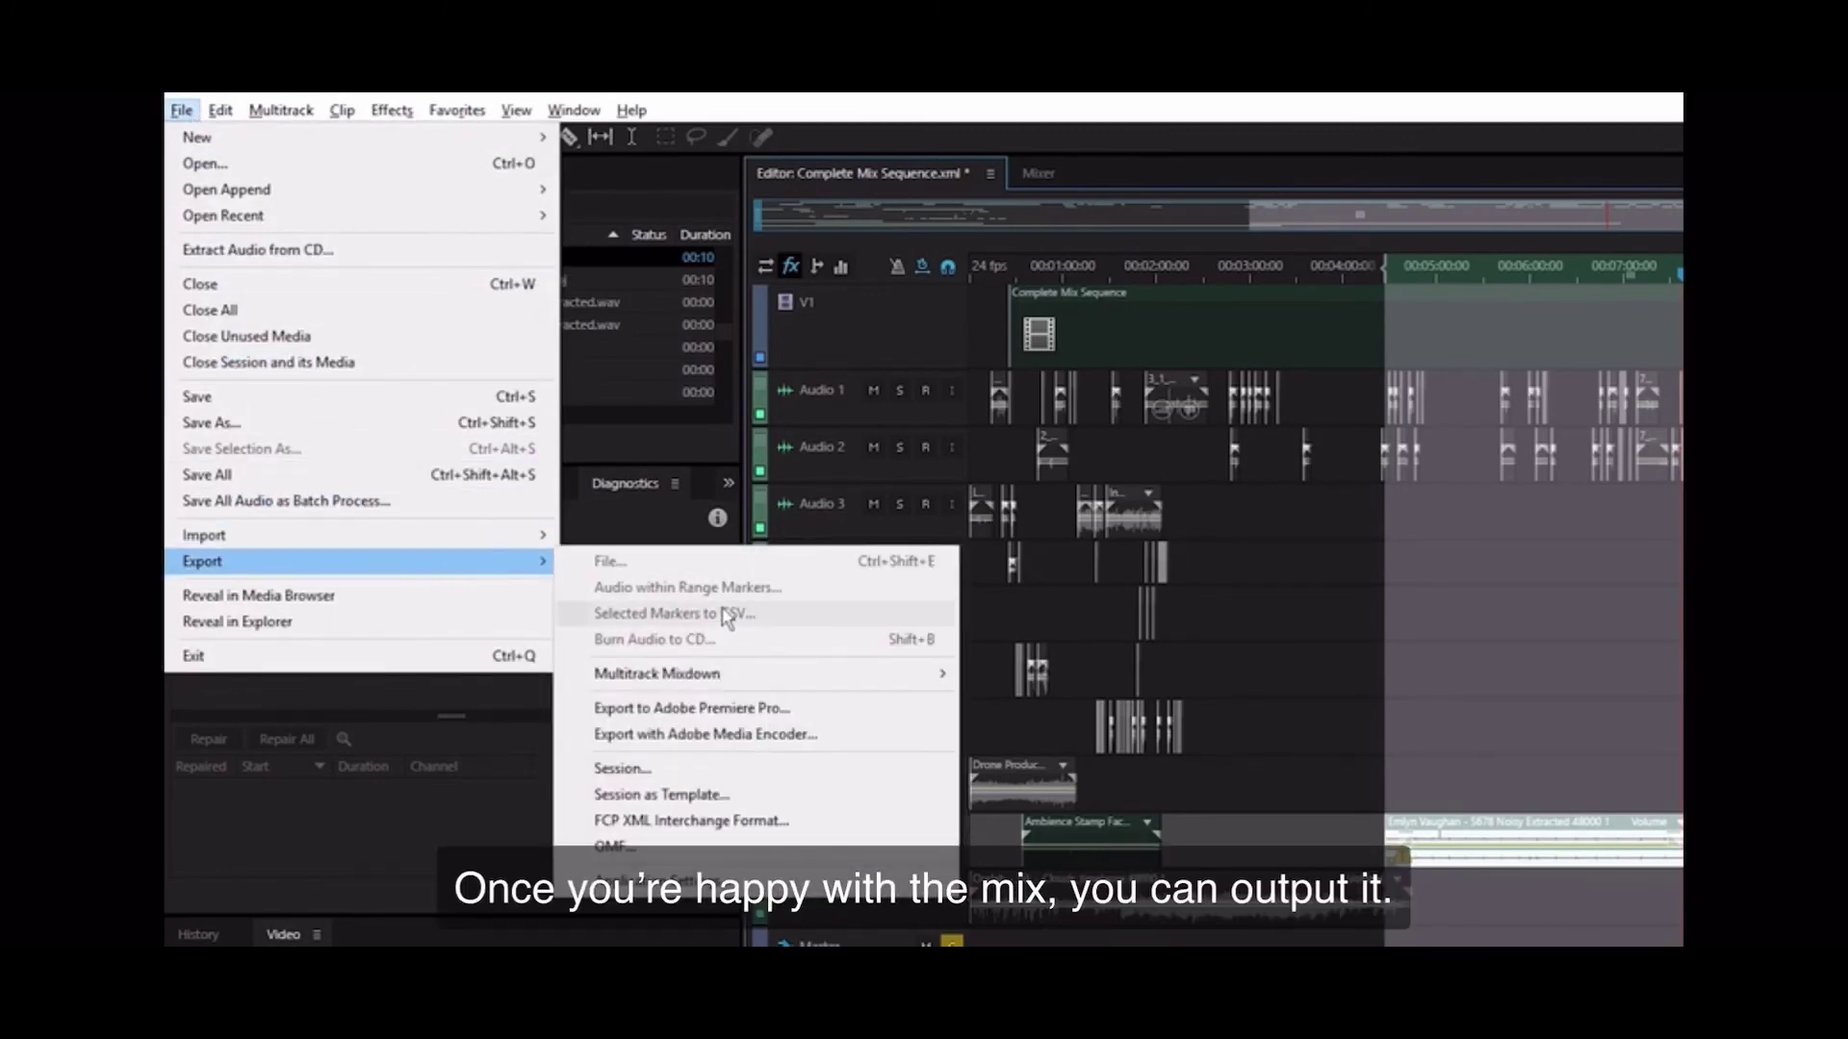
mouse_move(772, 685)
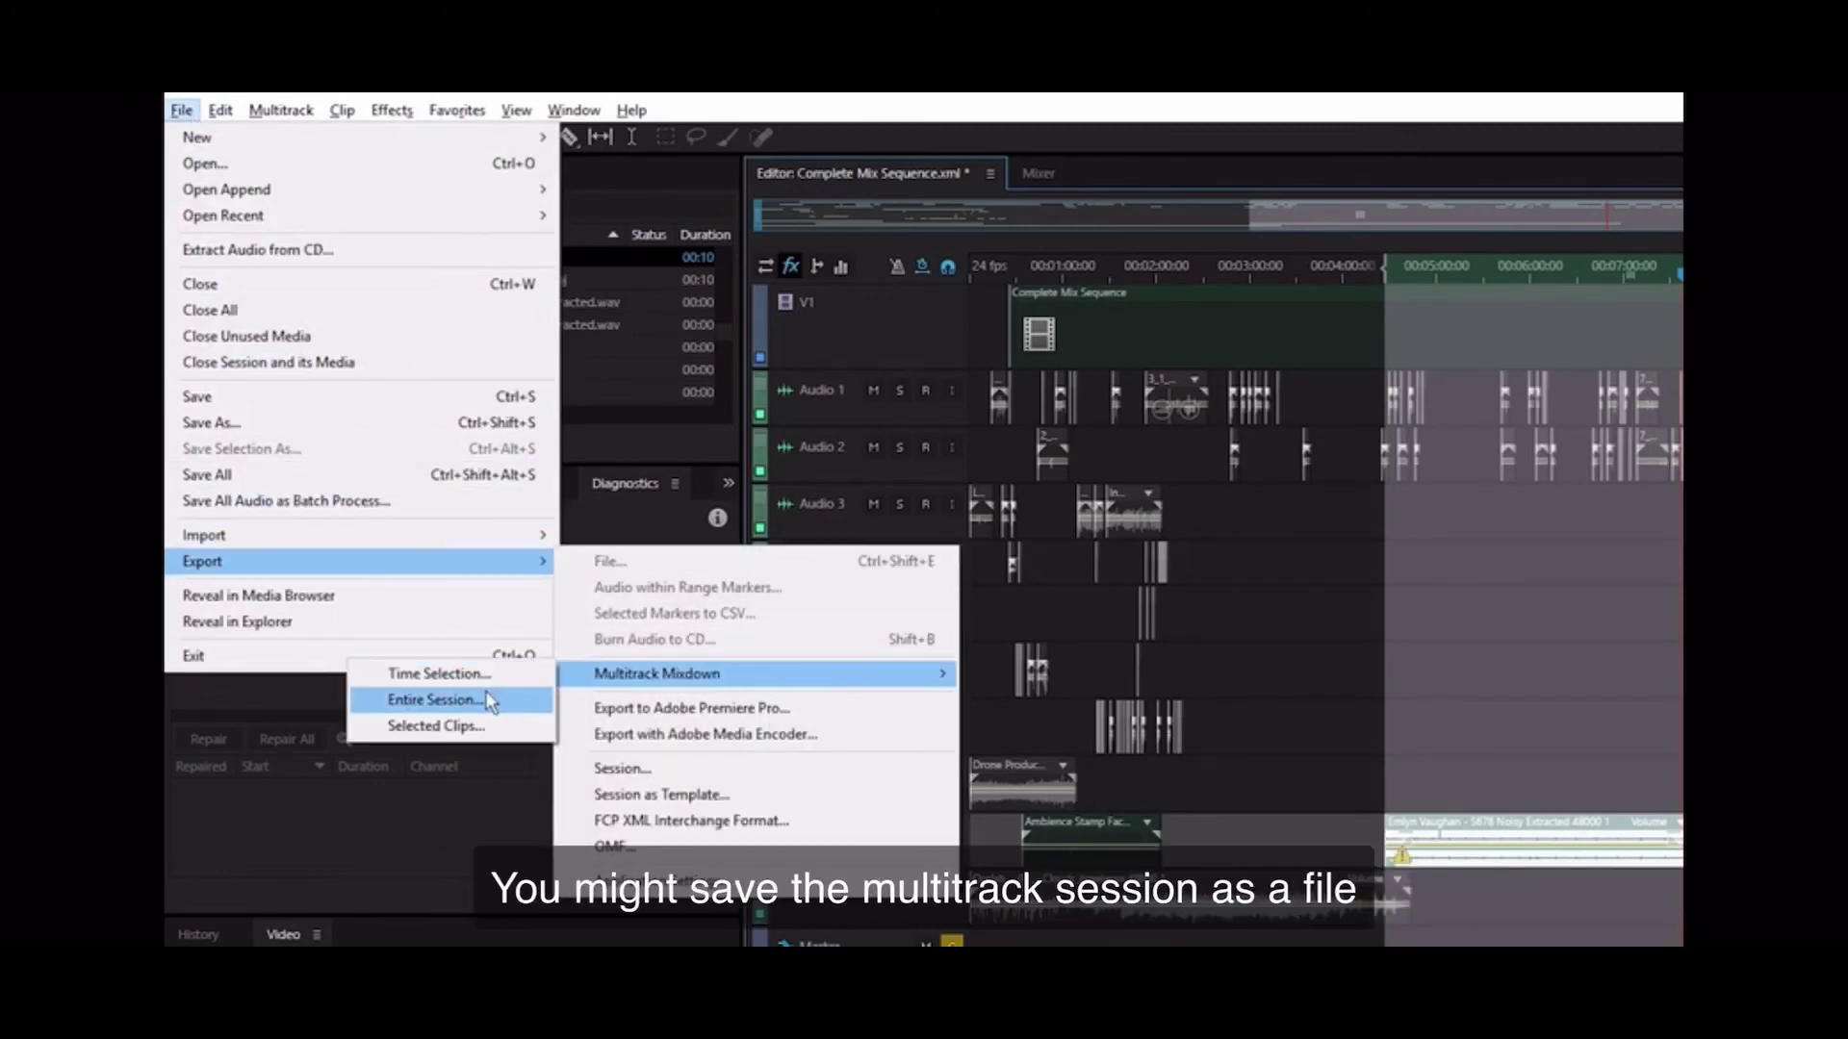
click(281, 110)
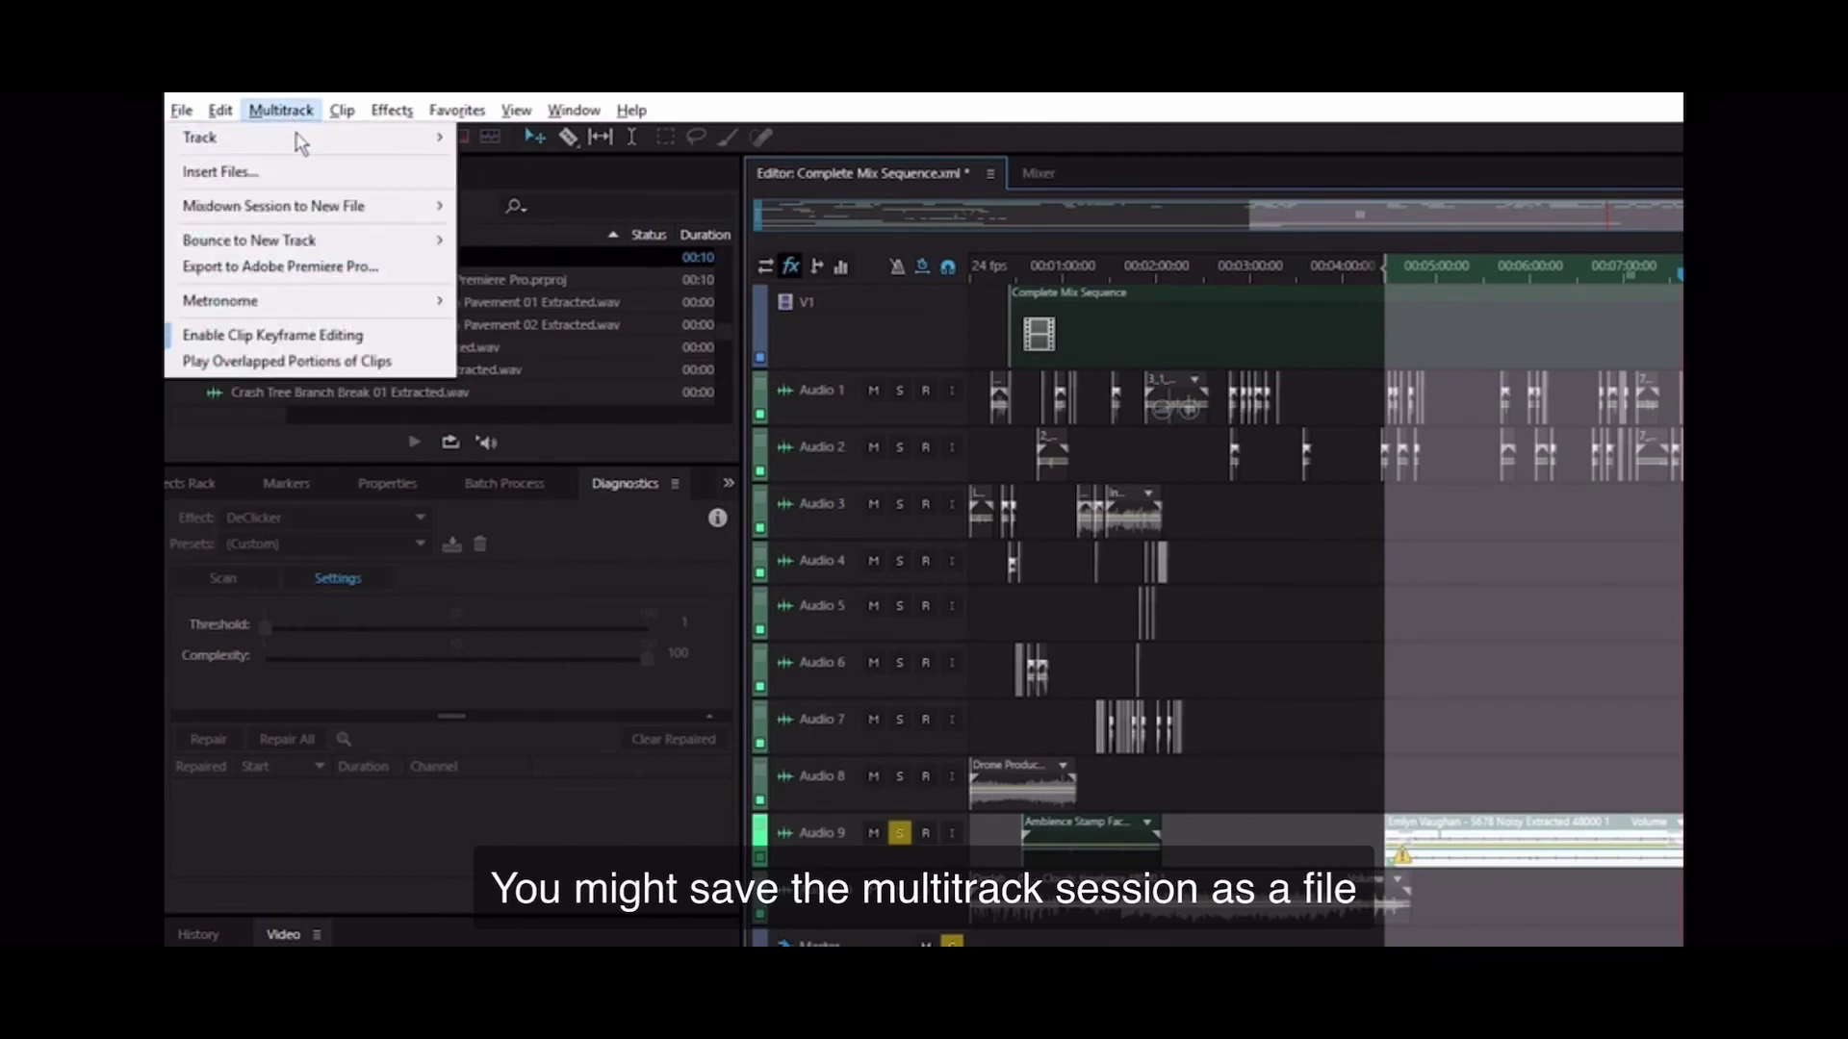
click(390, 270)
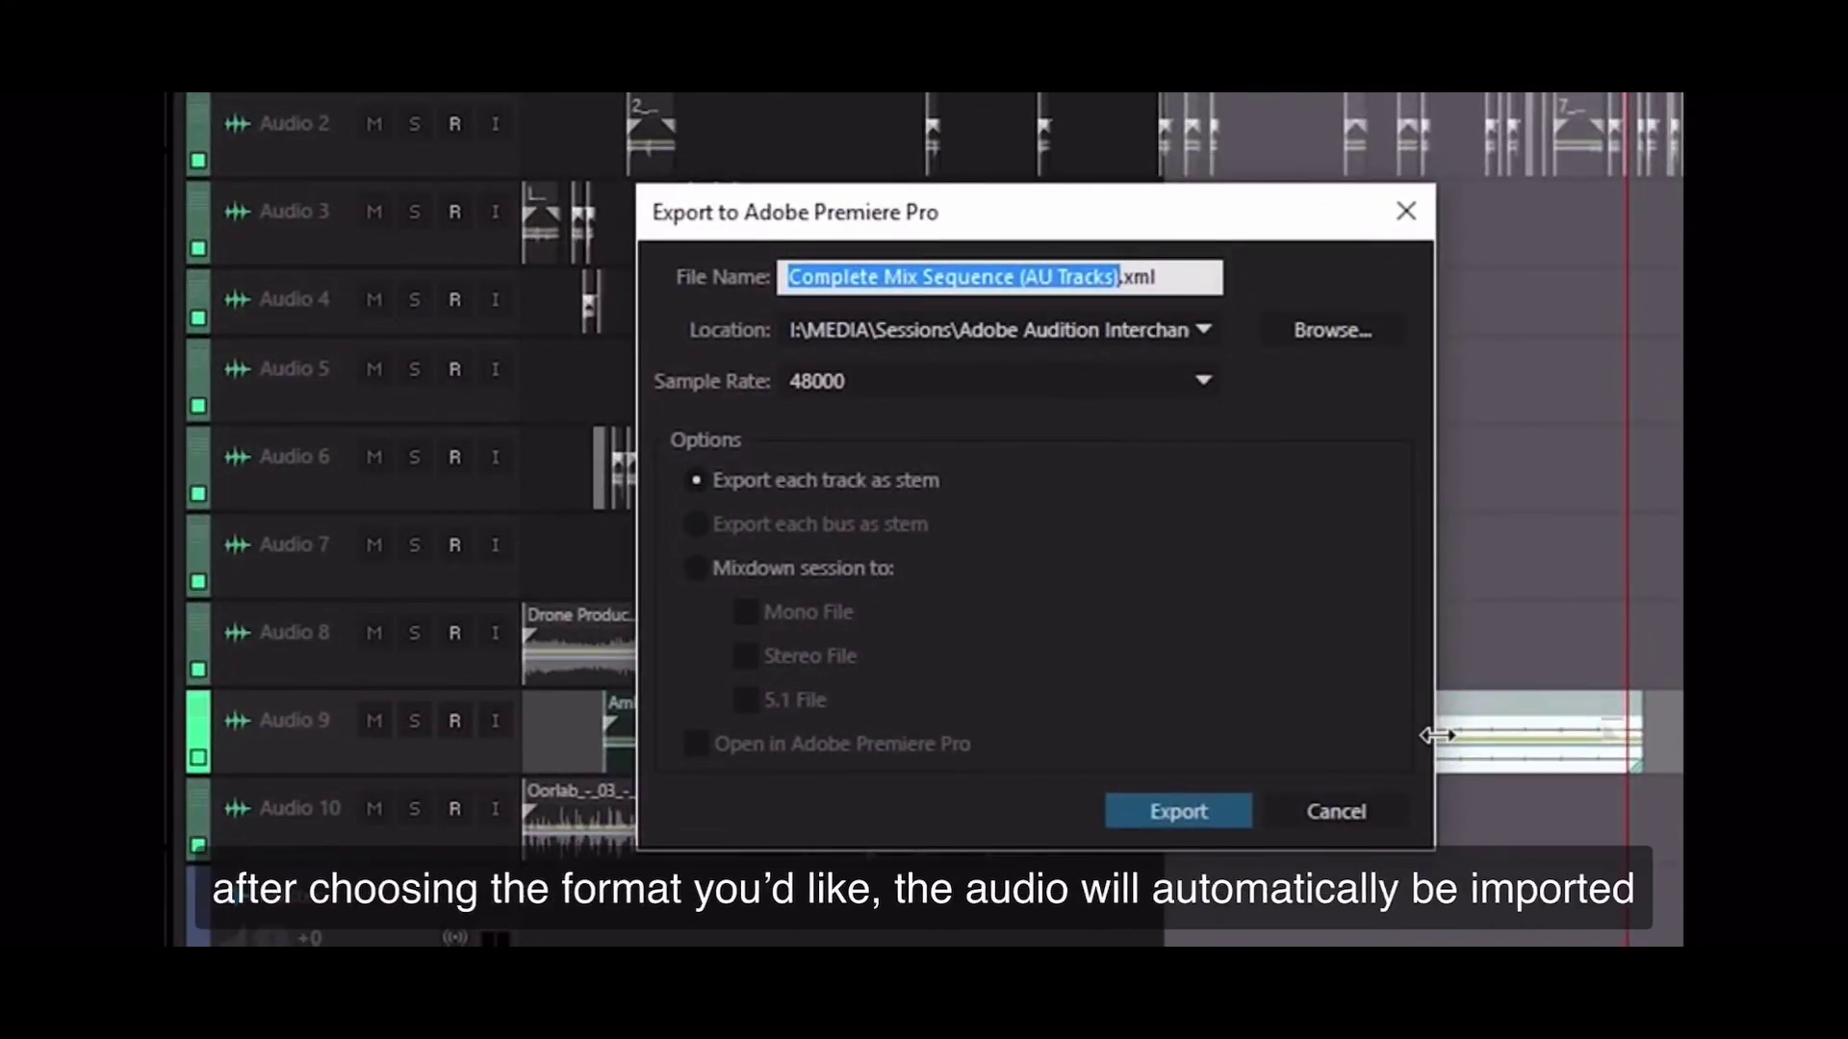
click(1366, 823)
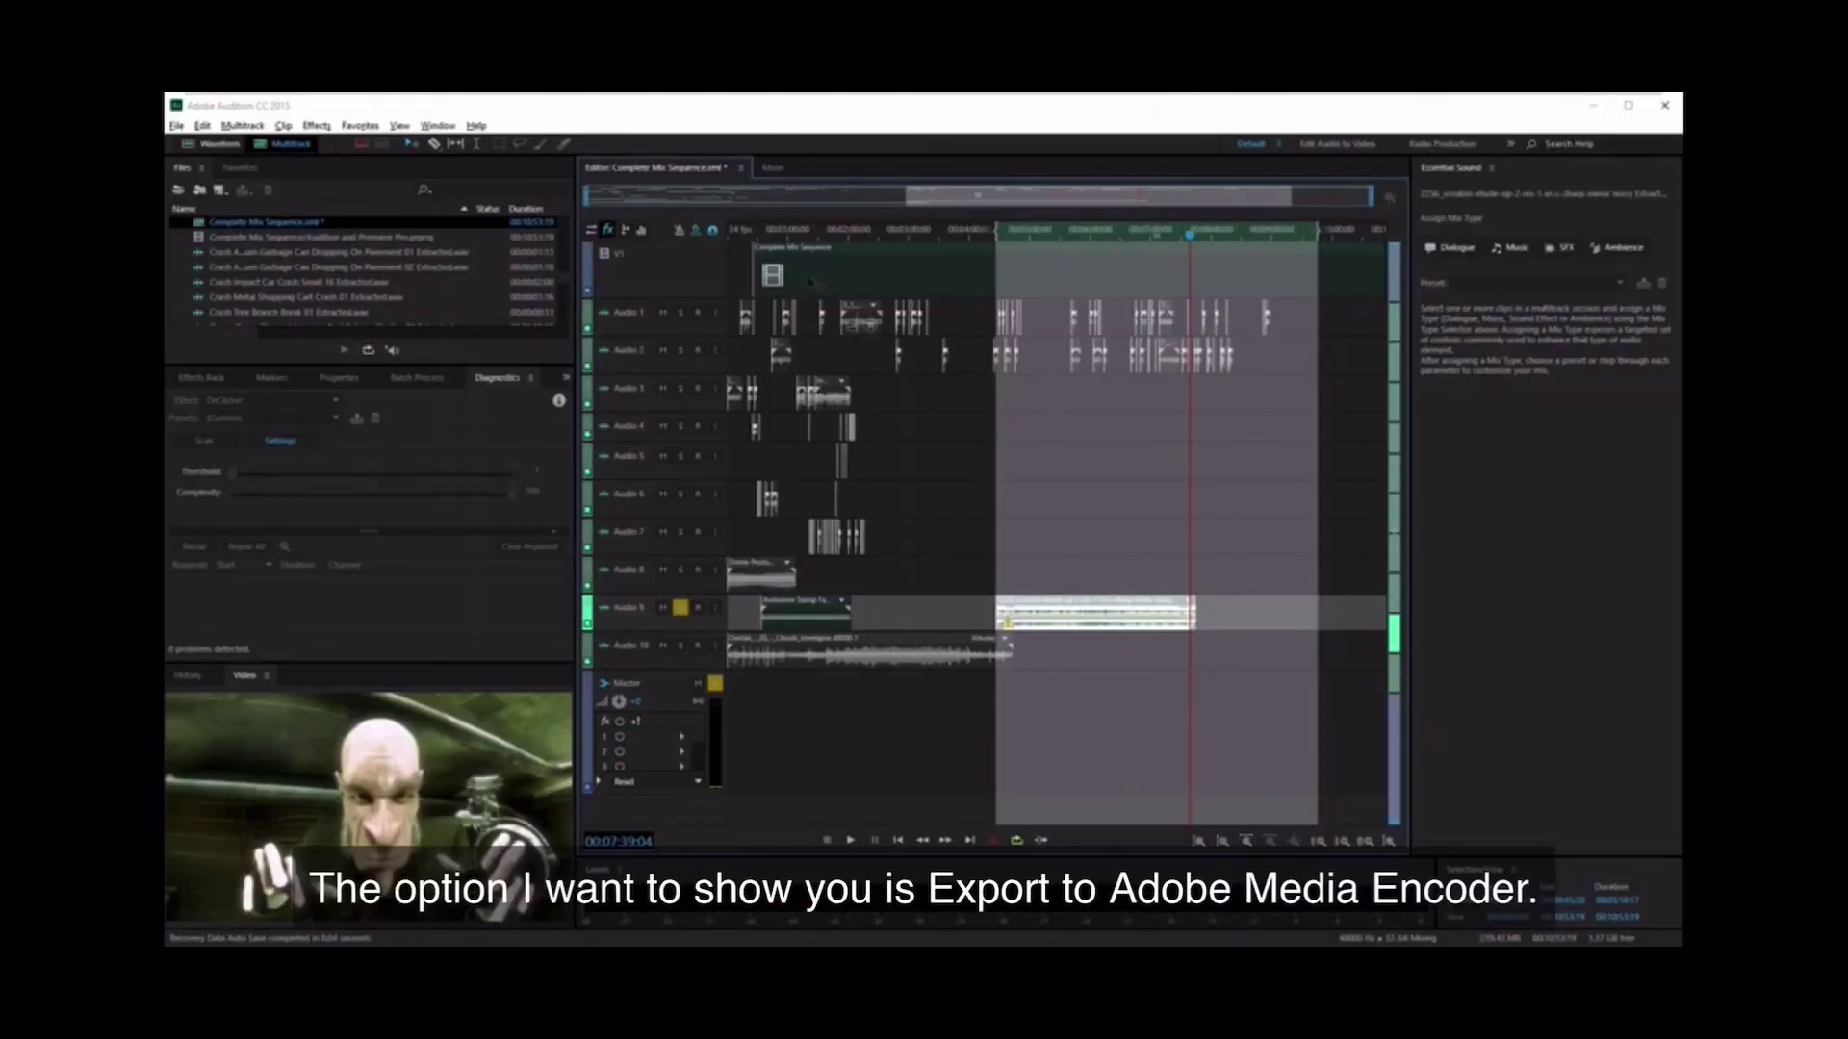
Play the session from near its start, and switch to Premiere Pro to place the Title clip above the main video near the playhead
click(767, 232)
key(space)
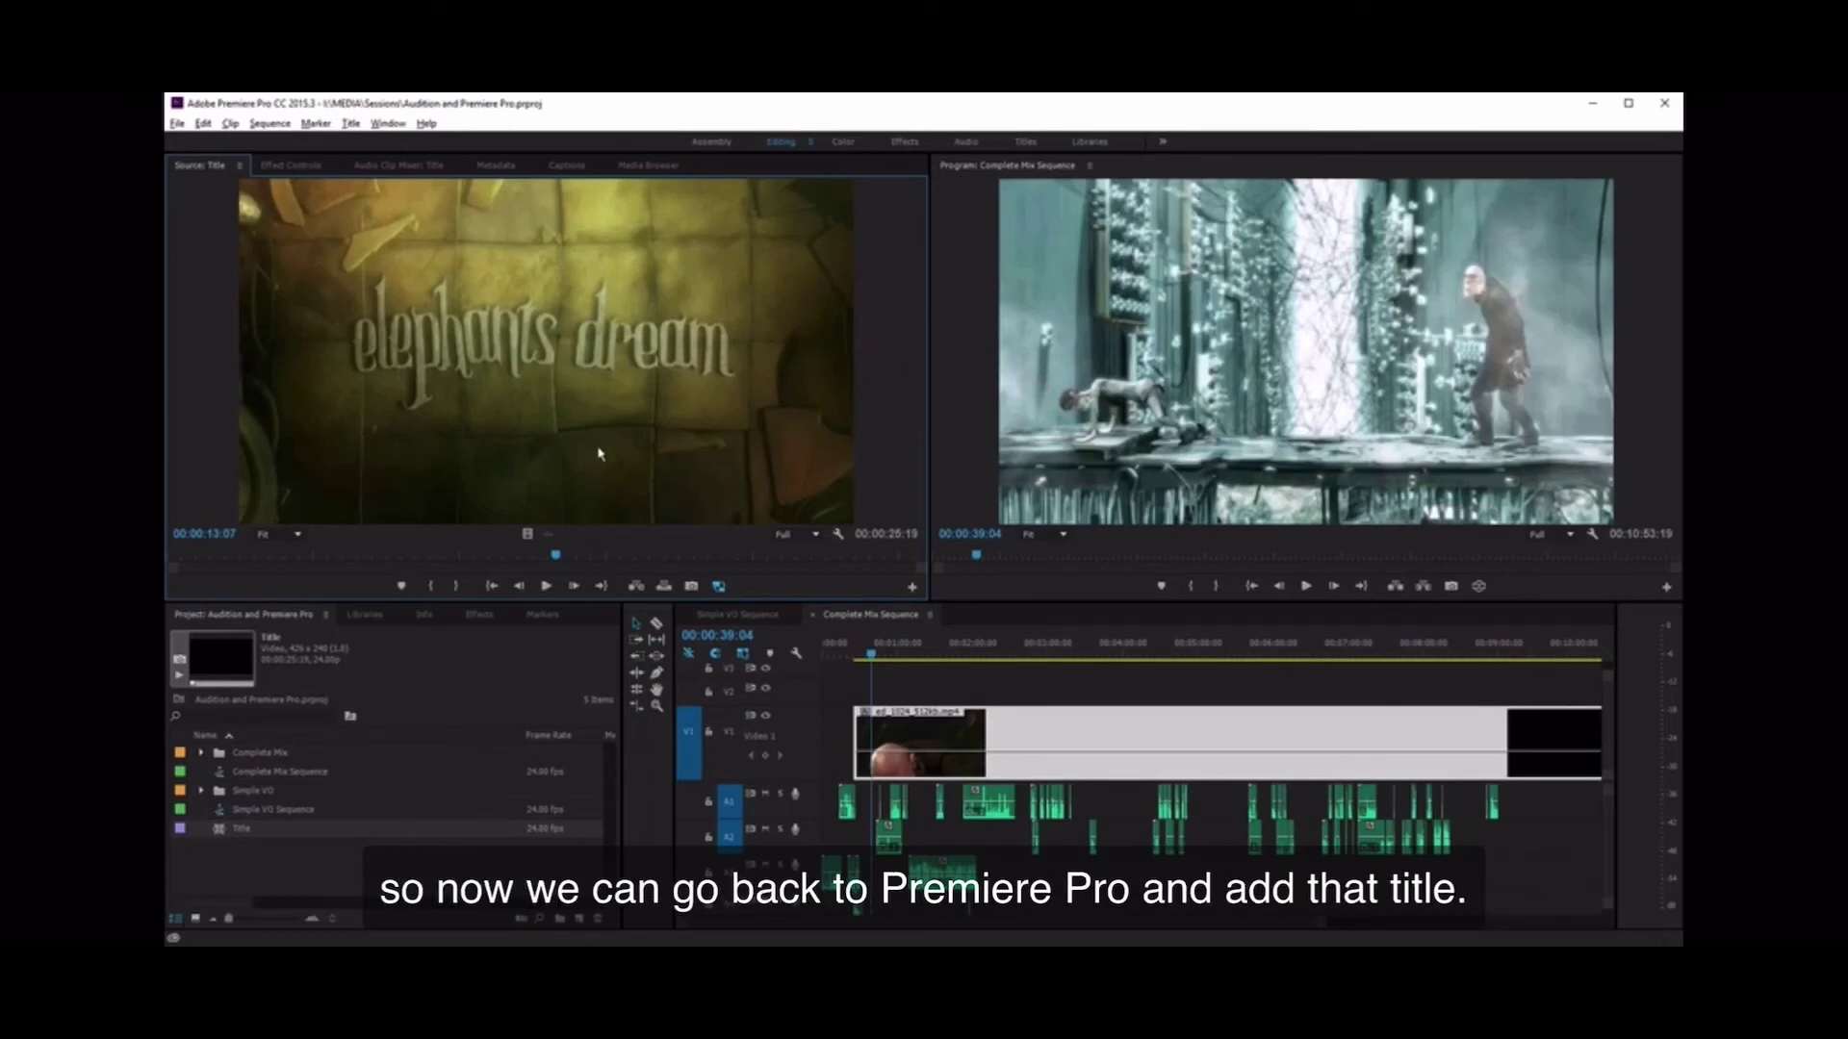
drag(598, 454, 862, 701)
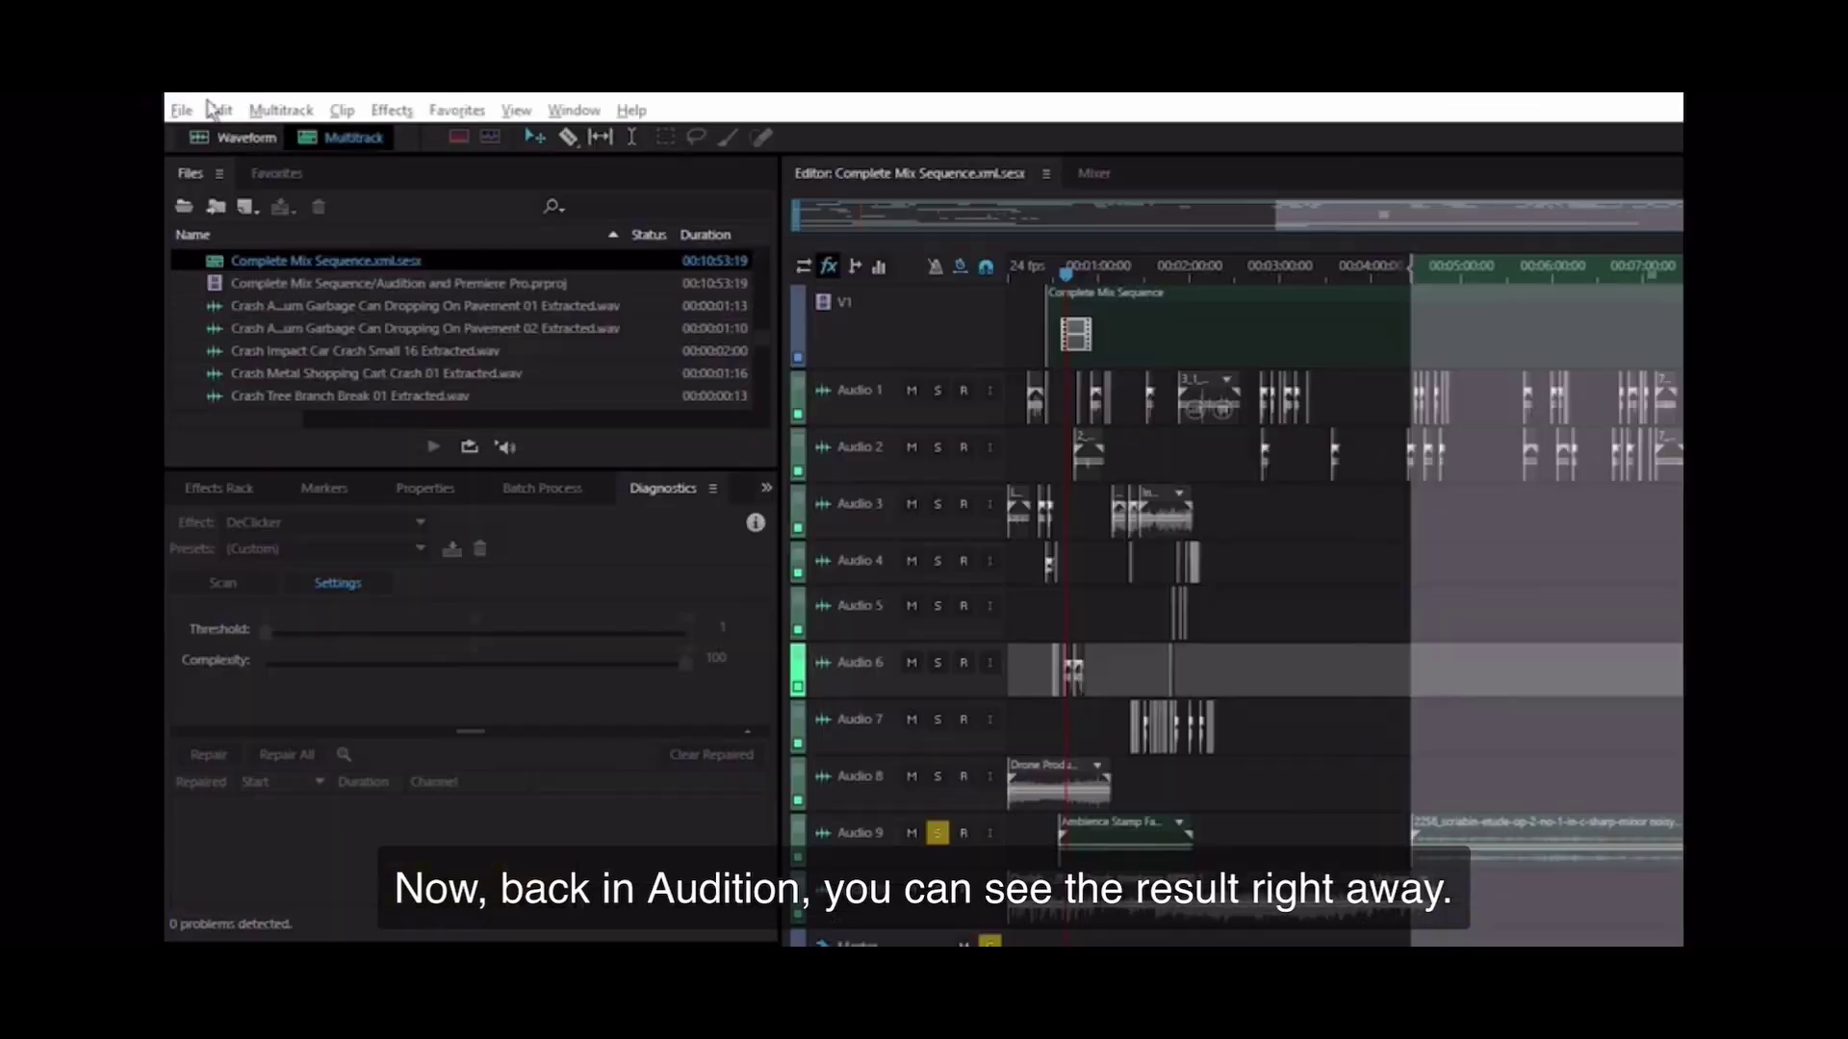
Switch back to Audition and export the session with Adobe Media Encoder, using the H.264 format and the Match Source - High bitrate preset
click(176, 126)
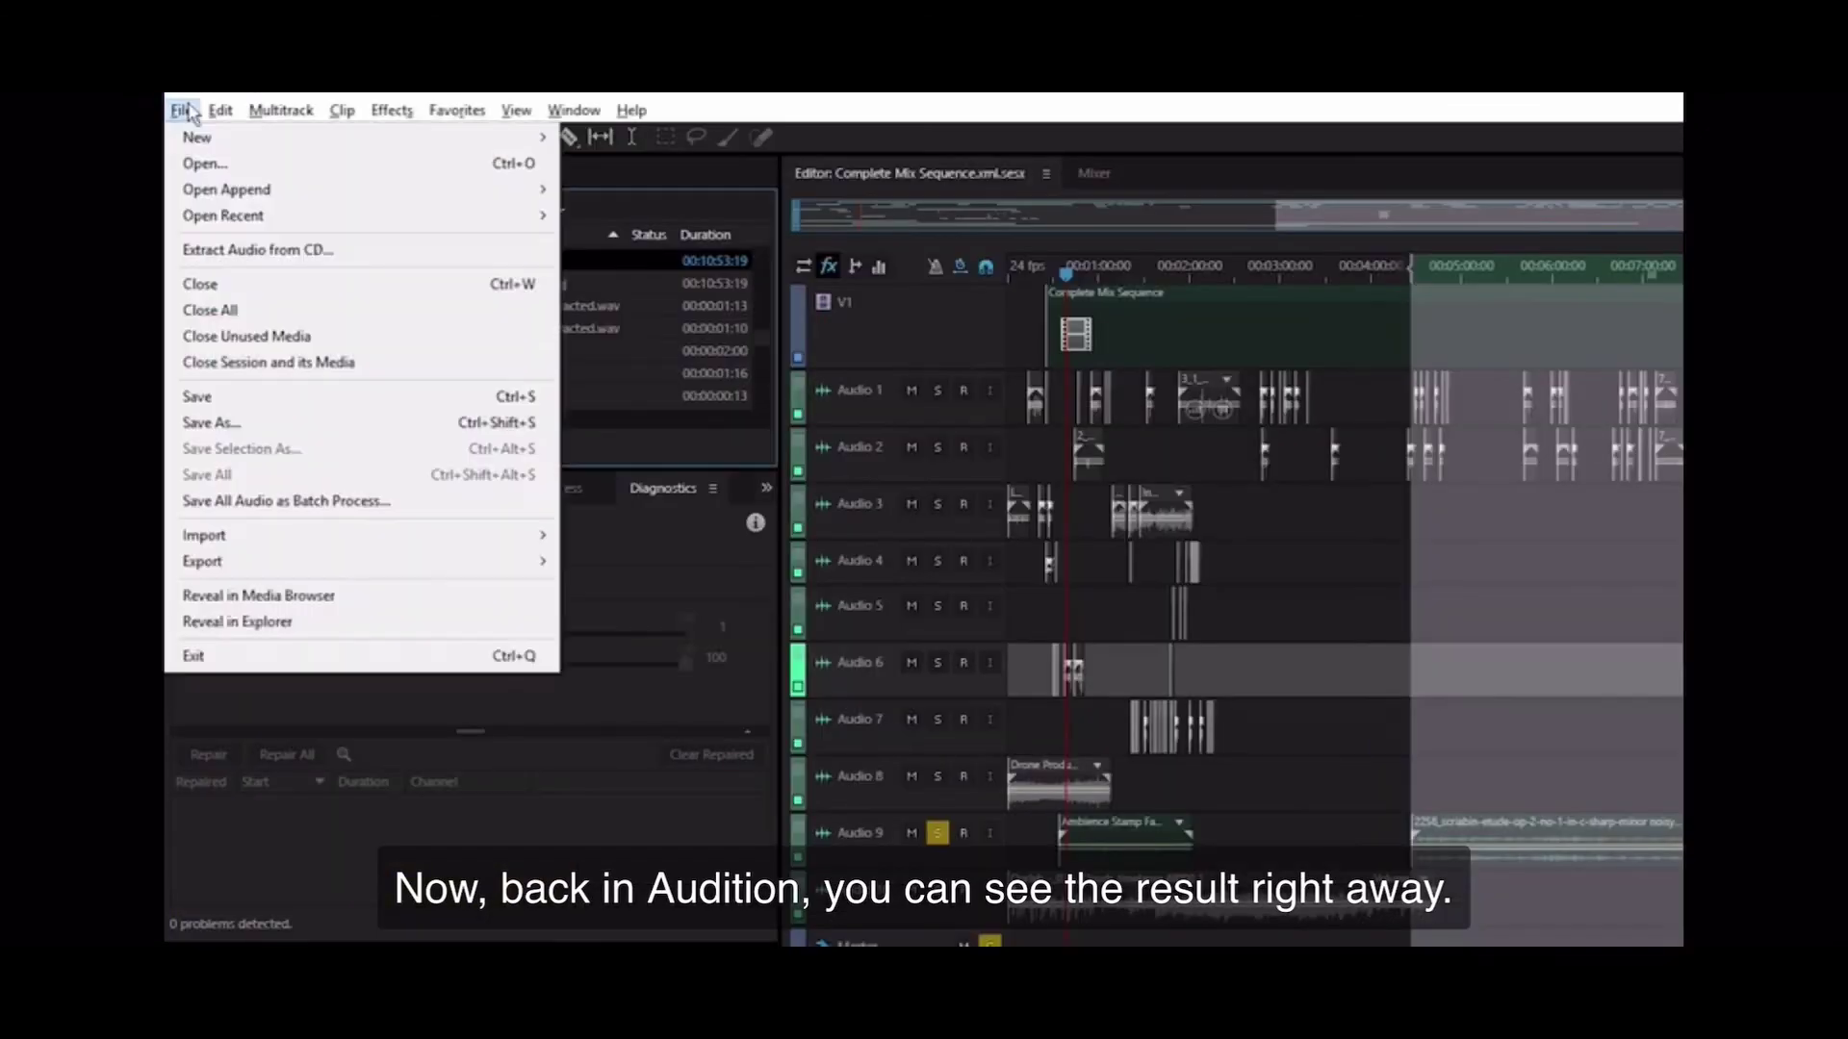
mouse_move(301, 426)
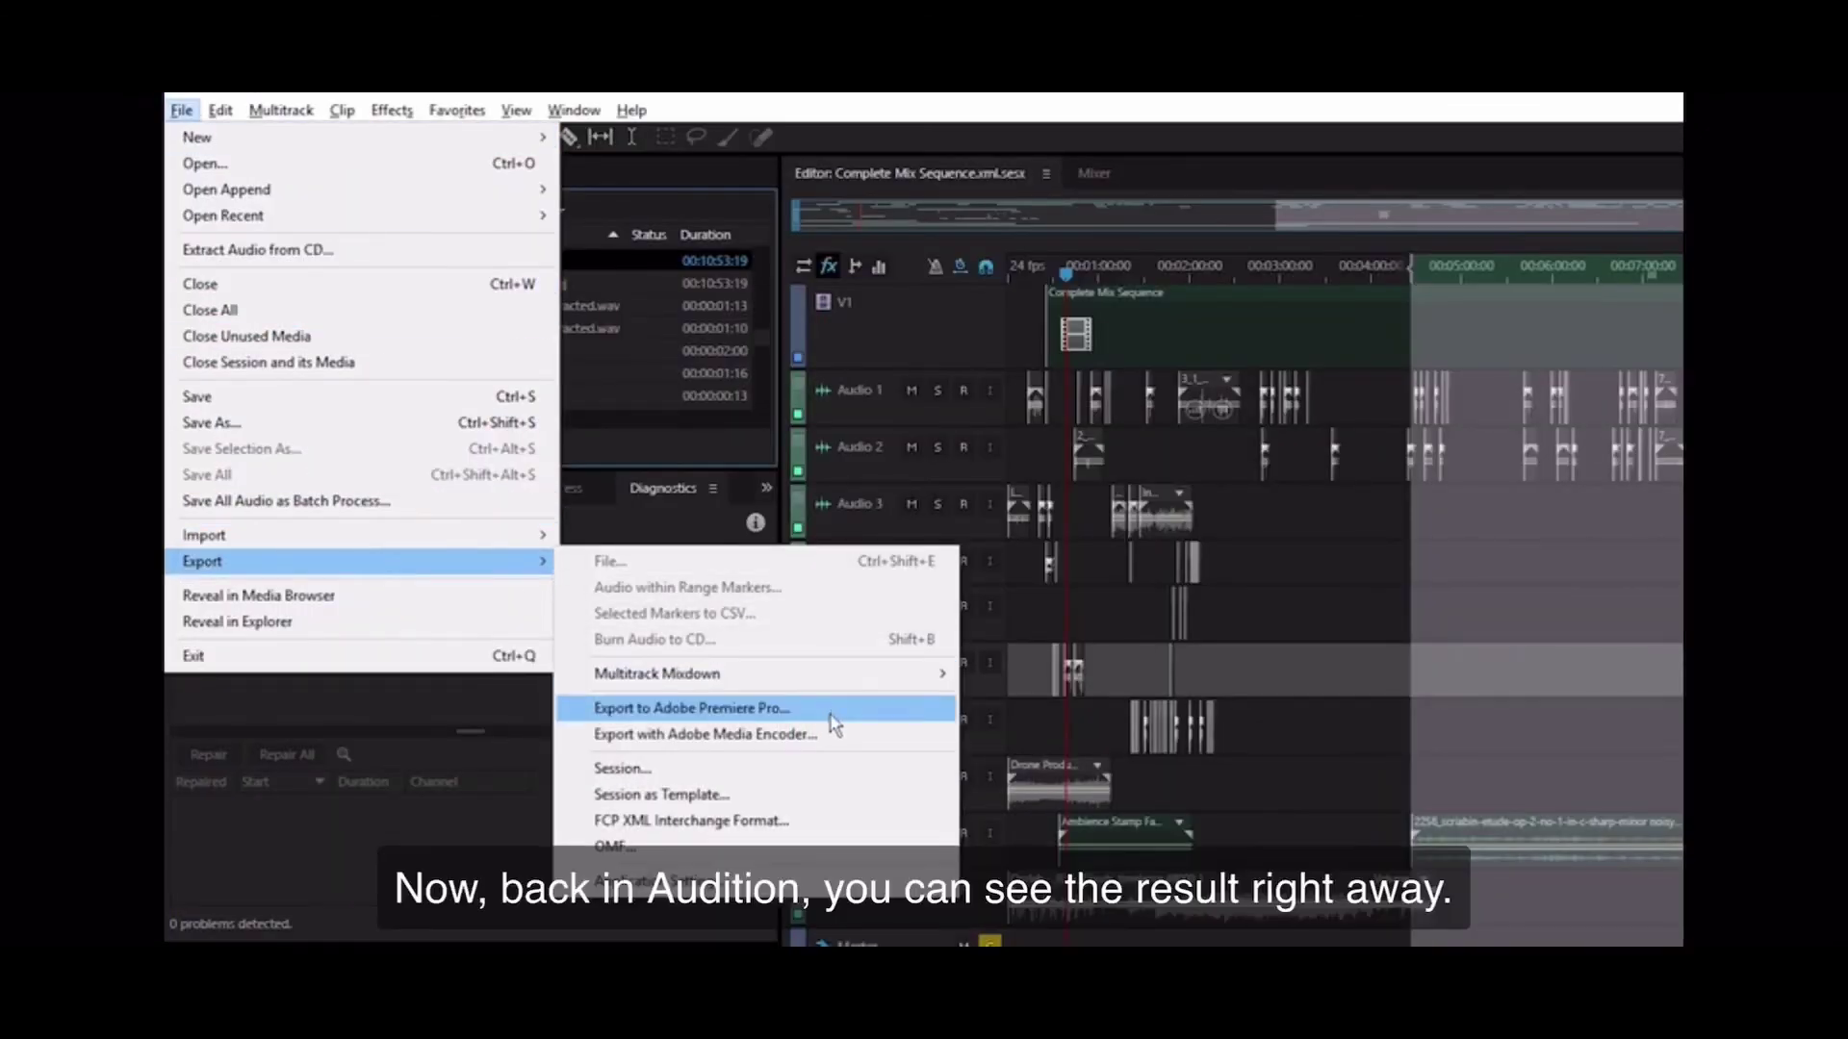
click(852, 737)
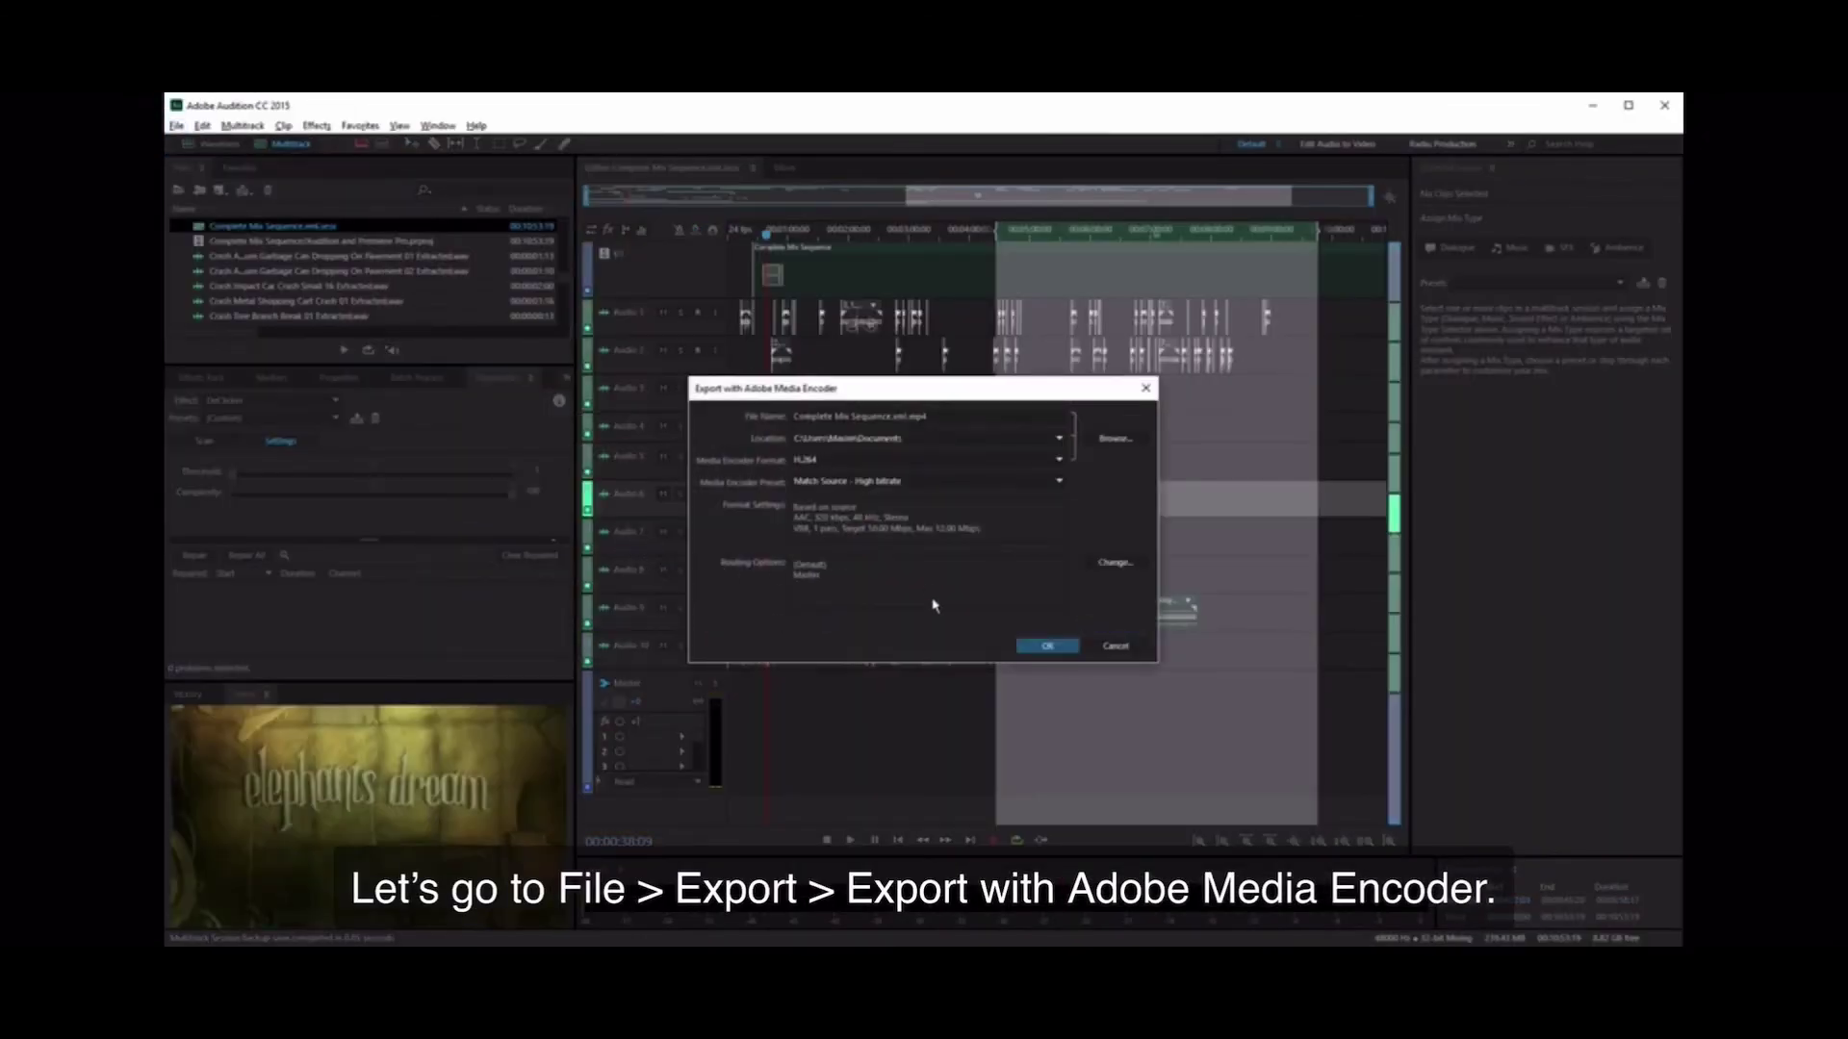
click(1060, 464)
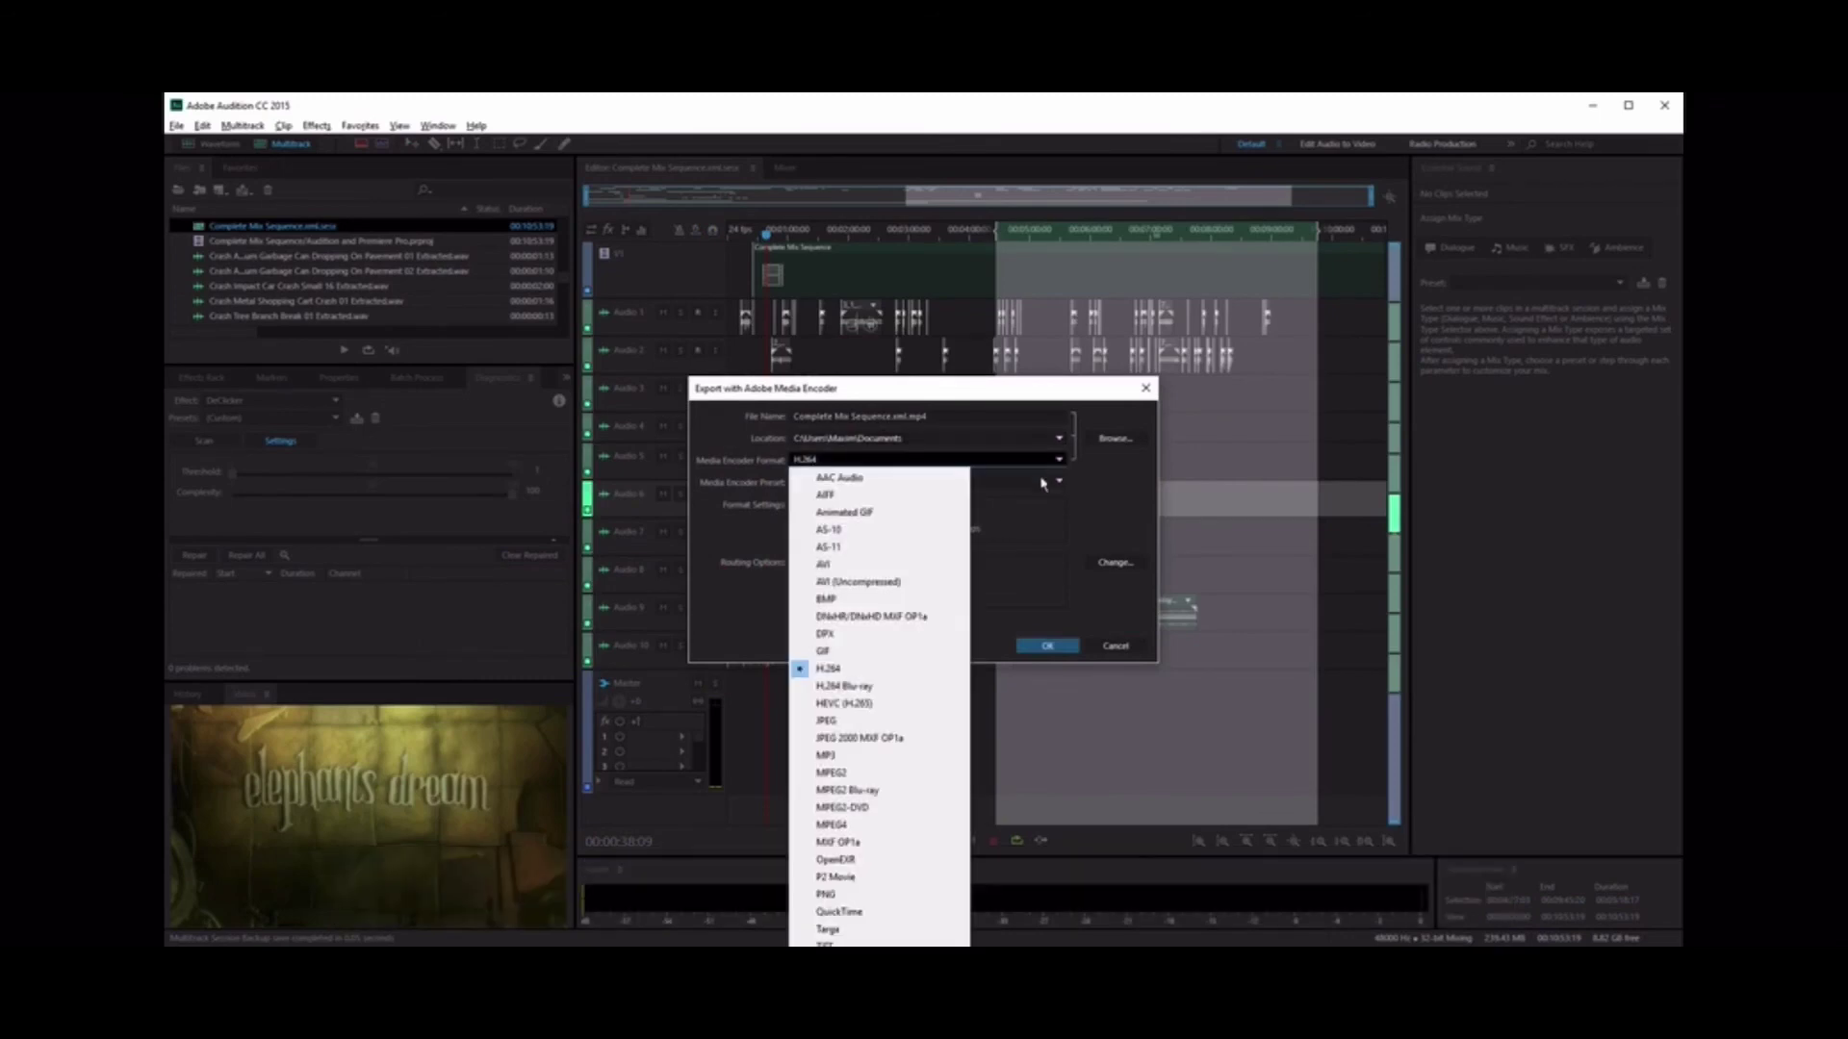
click(900, 672)
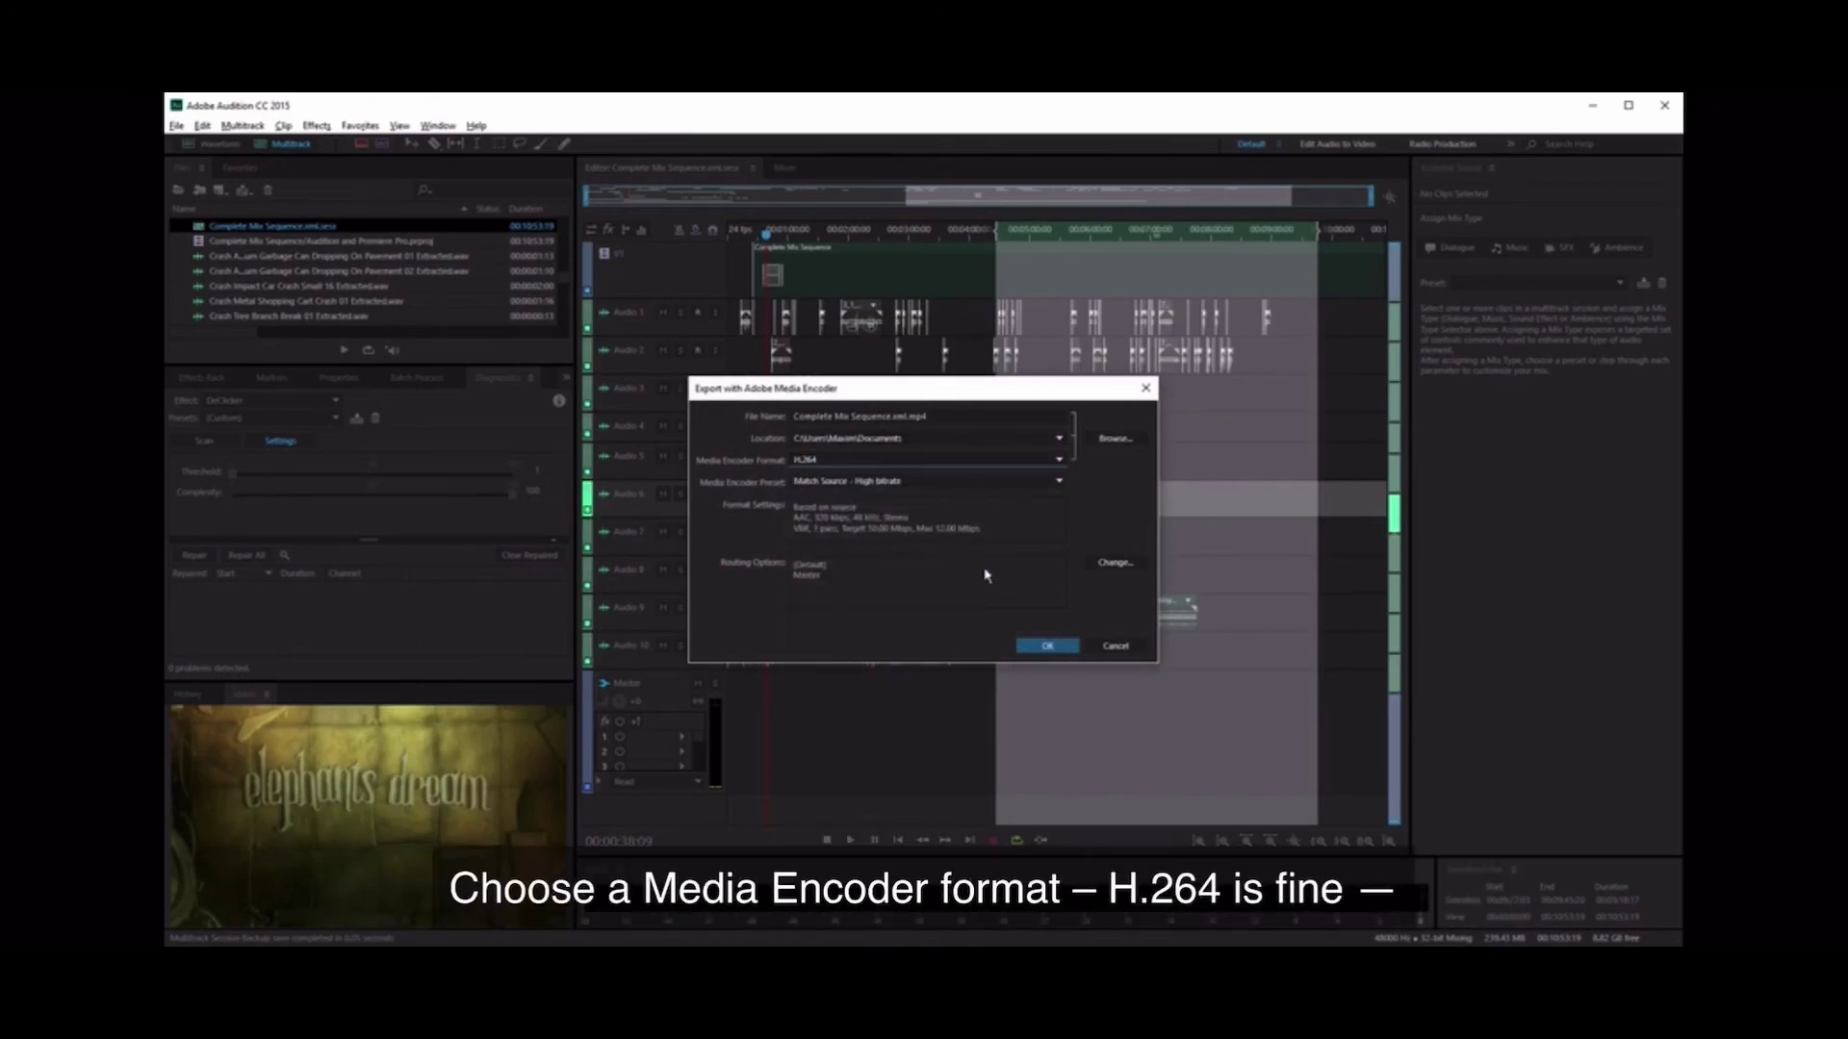
click(995, 487)
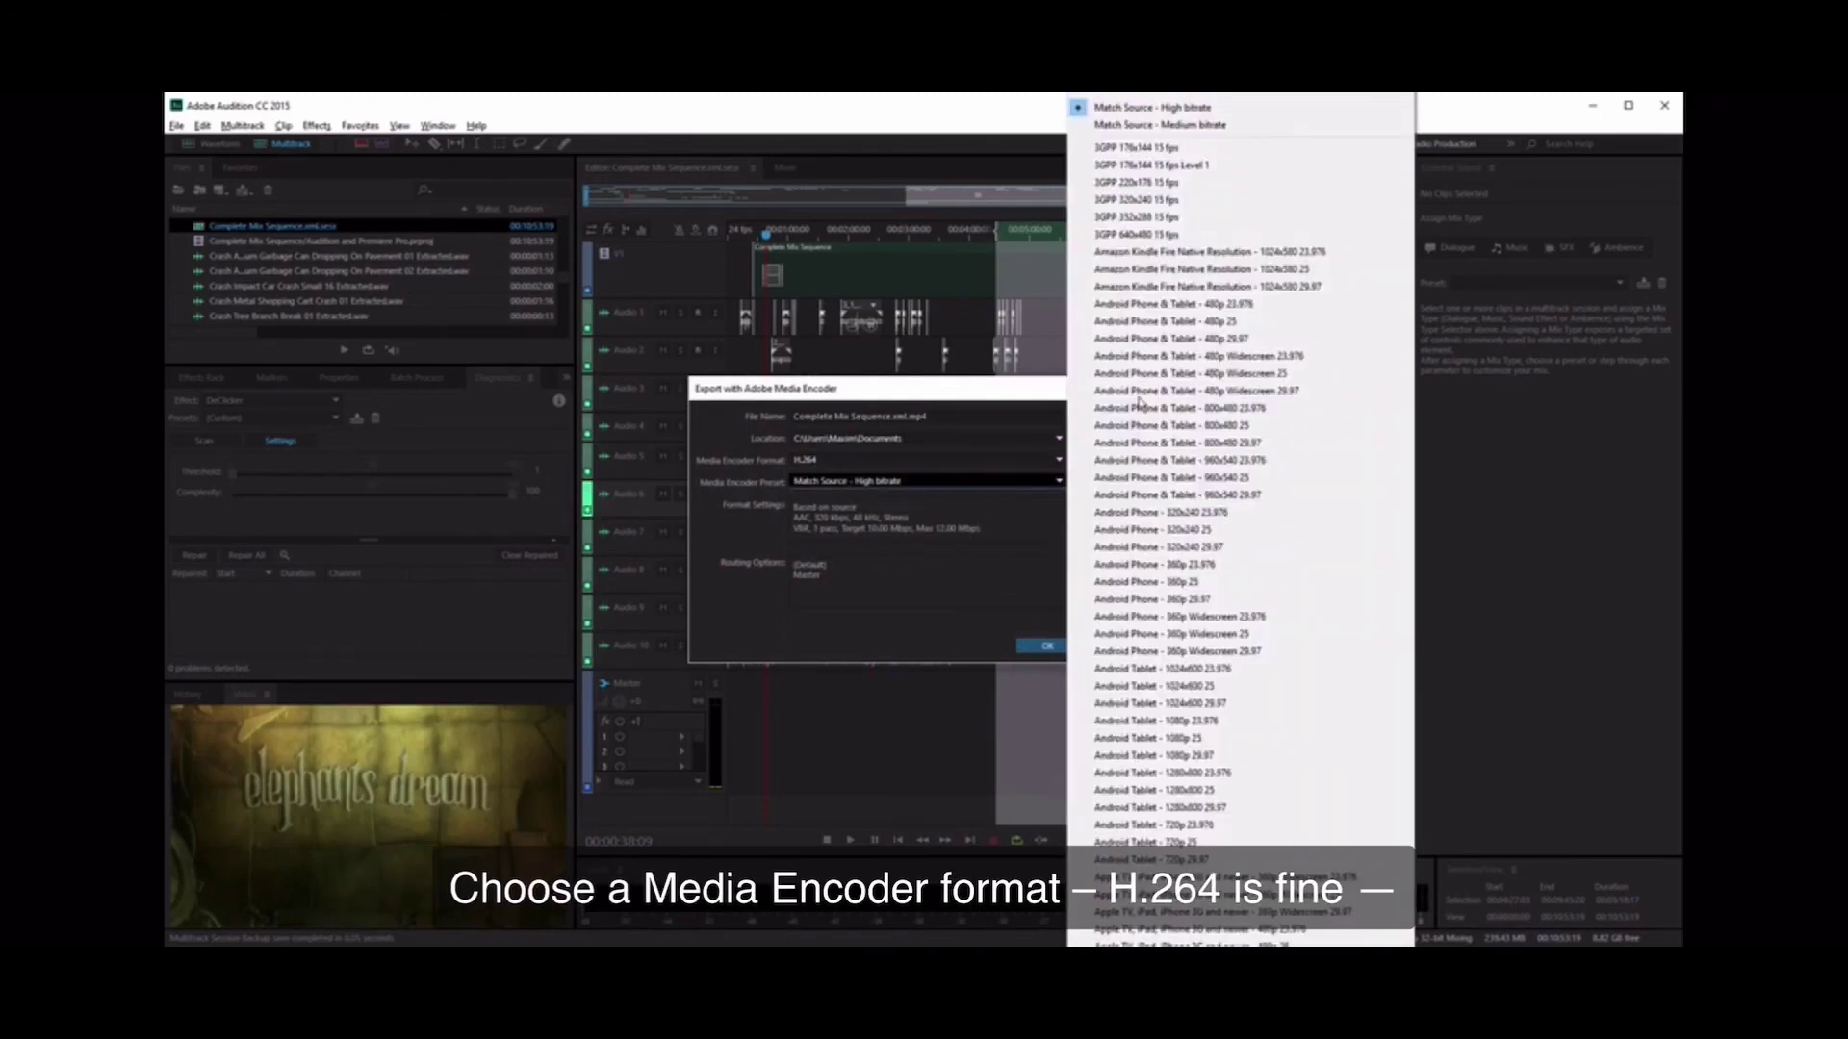
click(1229, 117)
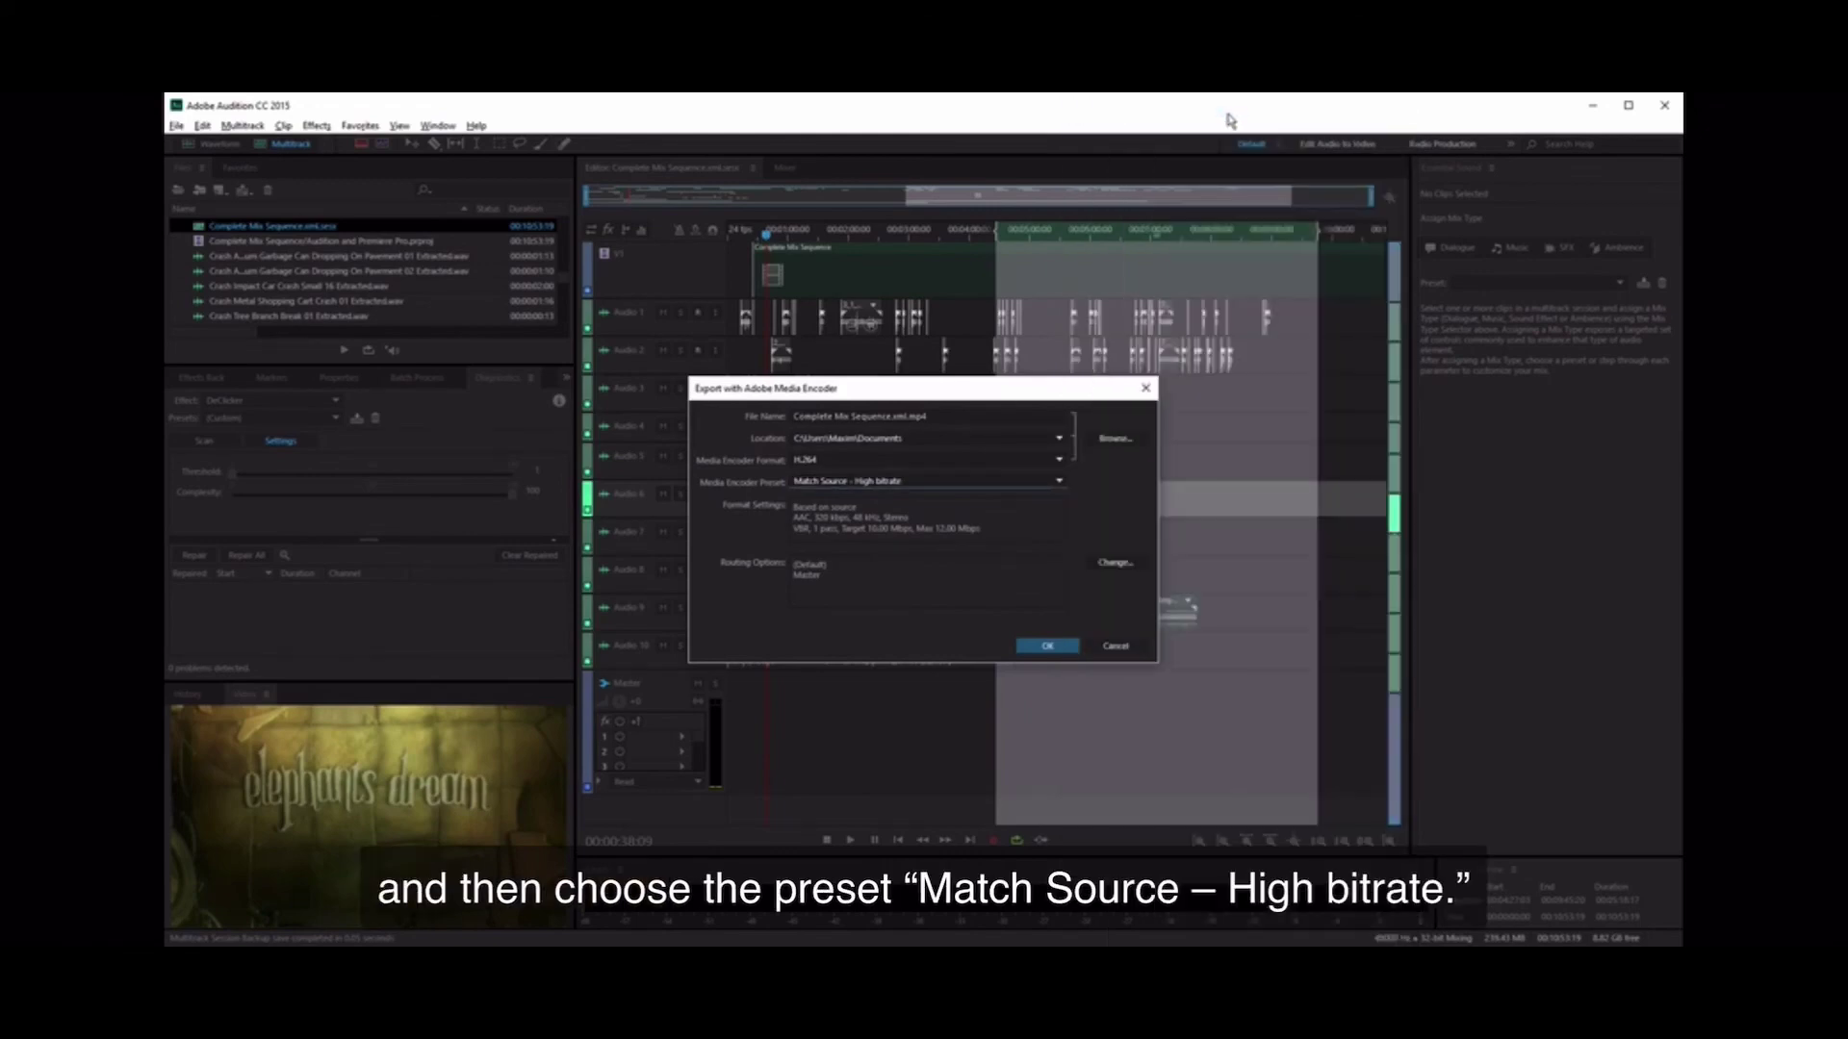
click(1049, 646)
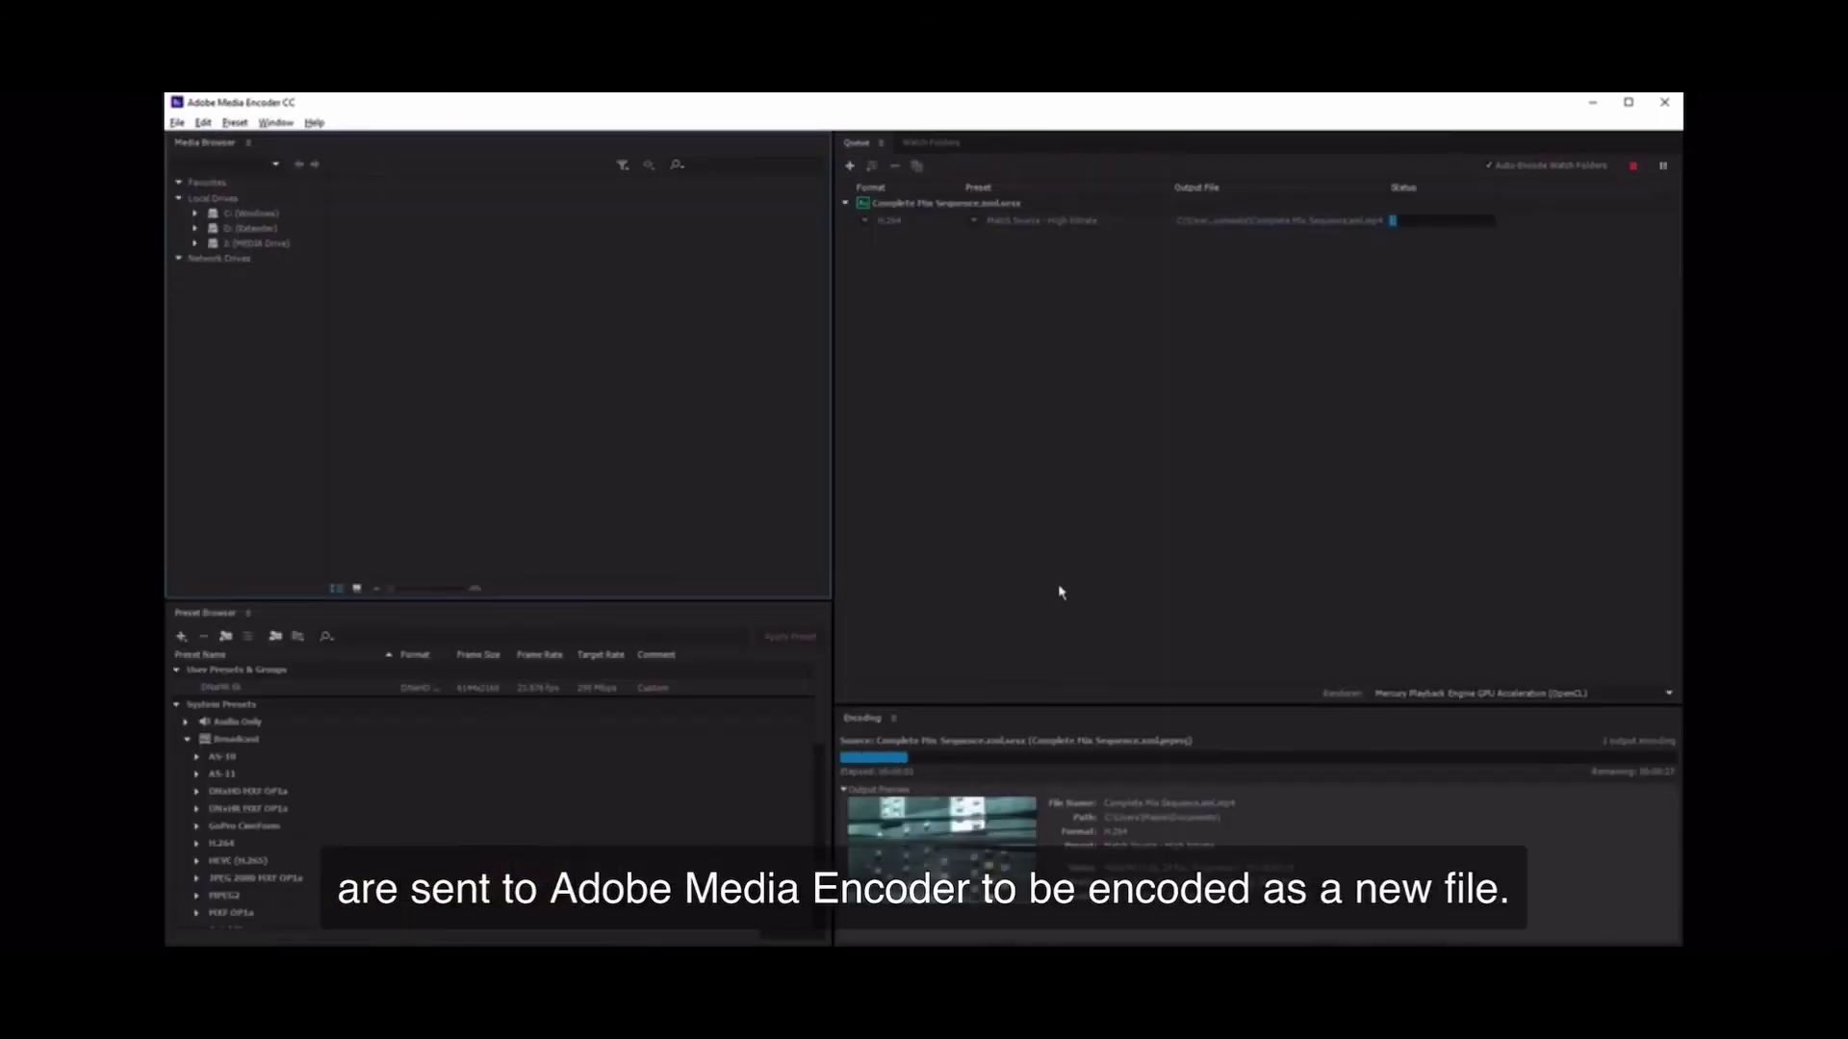